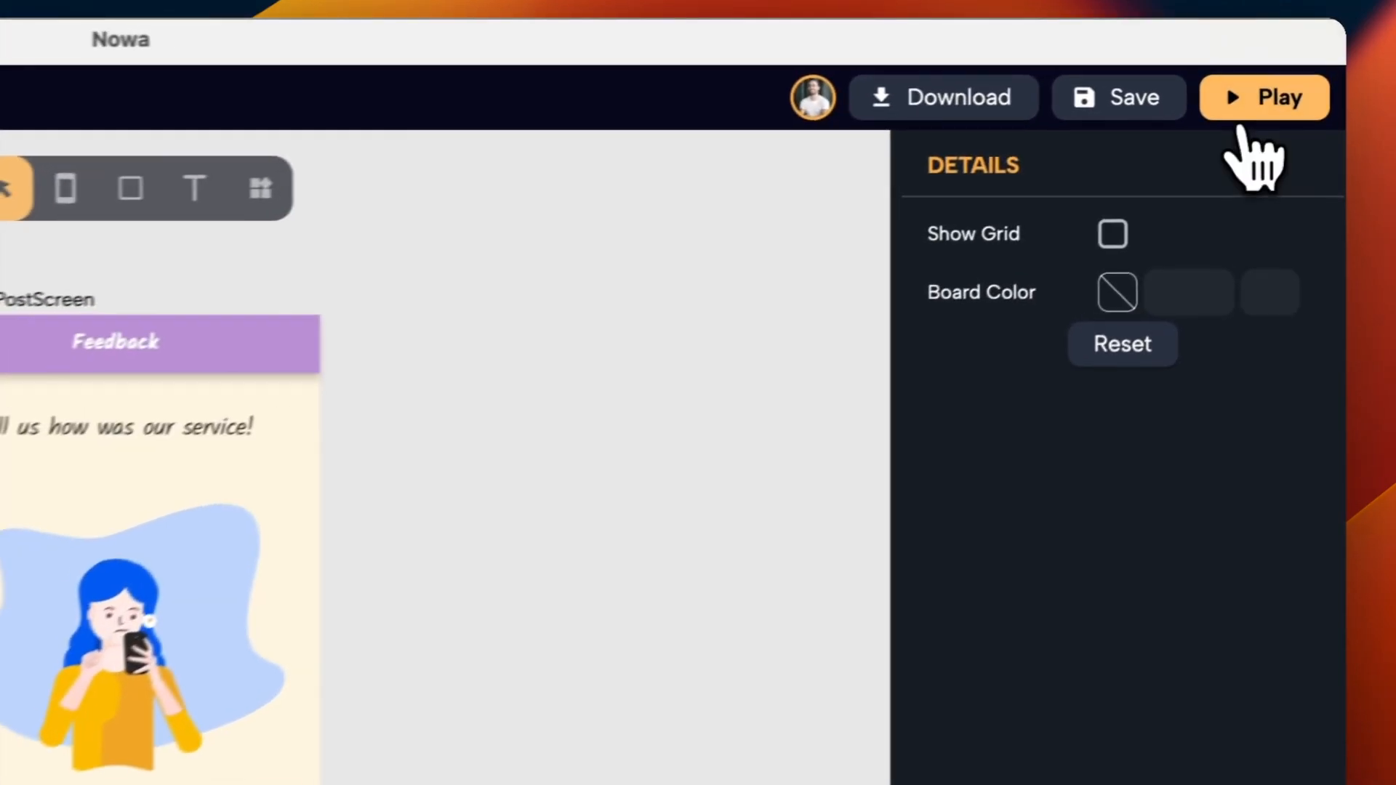
Run the feedback screen in preview, fill both the Name and Feedback fields with "ddd", and close the preview.
left_click(1300, 63)
left_click(405, 618)
type("ddd")
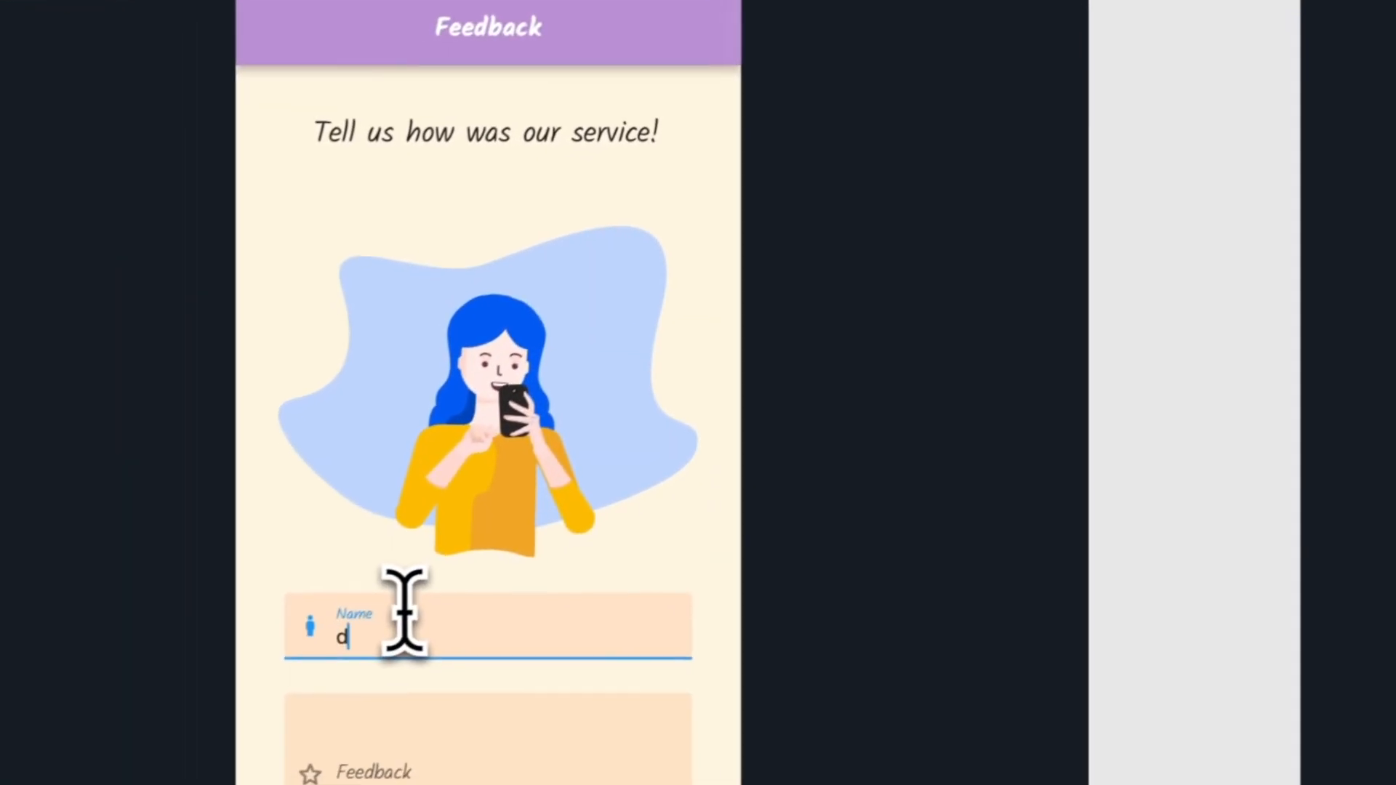
left_click(452, 540)
type("ddd")
left_click(482, 626)
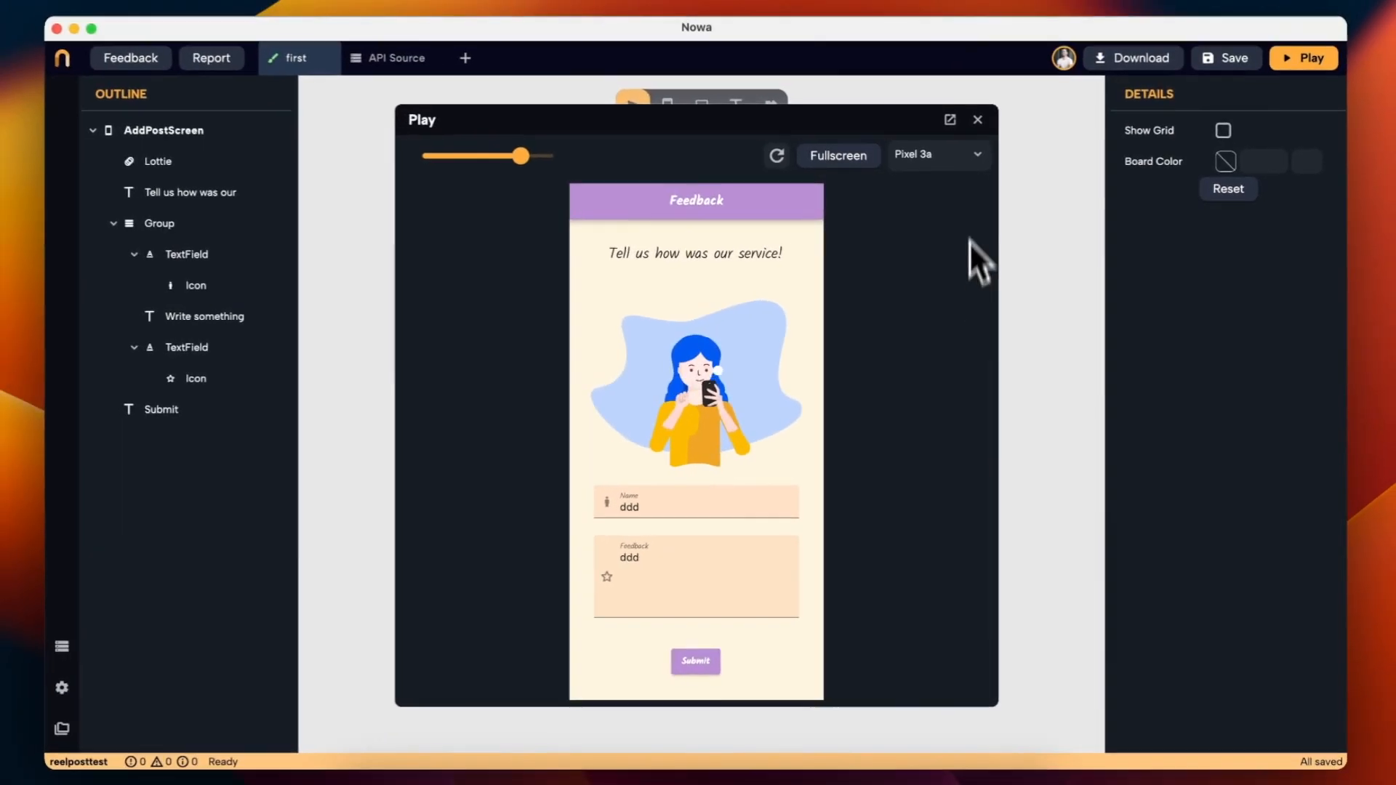
left_click(966, 106)
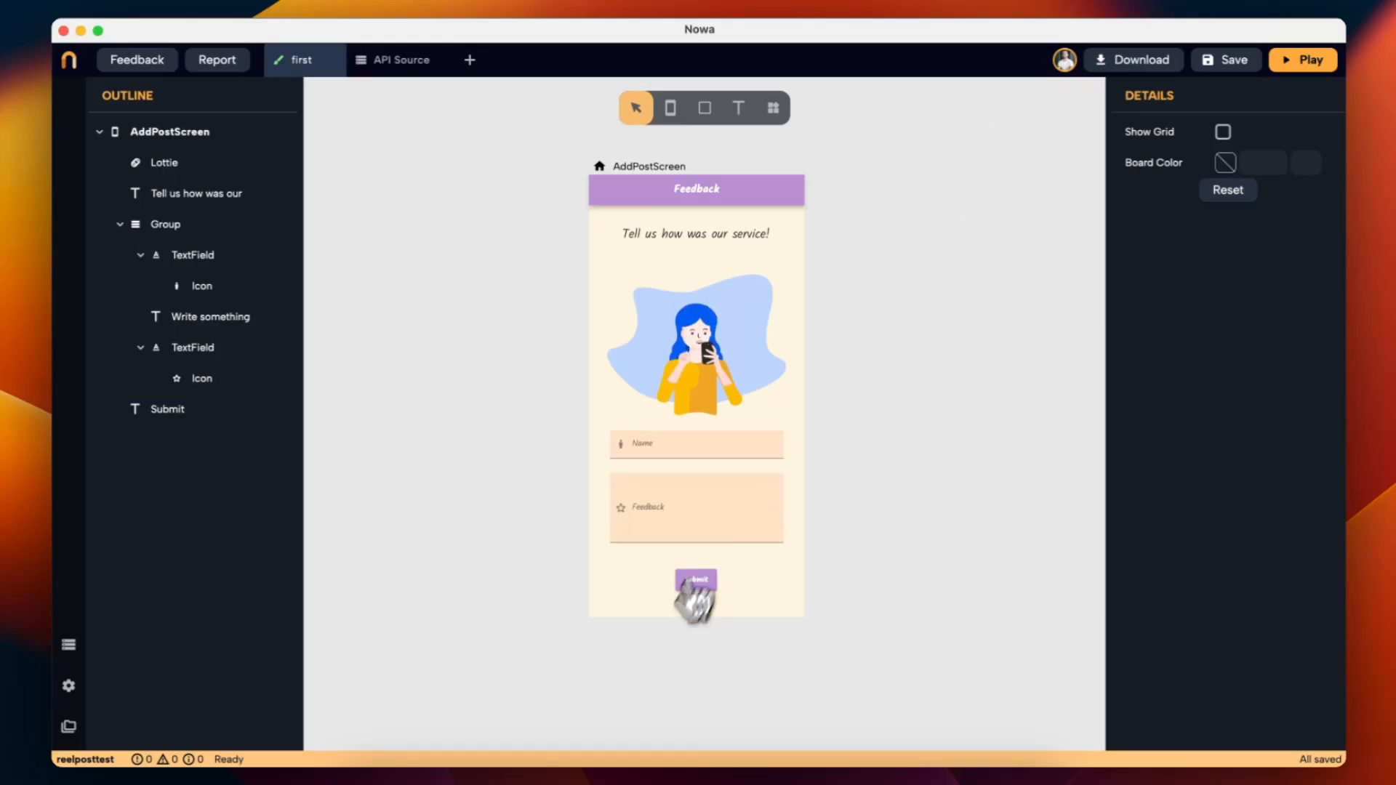
Switch to the browser and open the Airtable API documentation for the Project base at the Feedback table's Create records section.
left_click(572, 771)
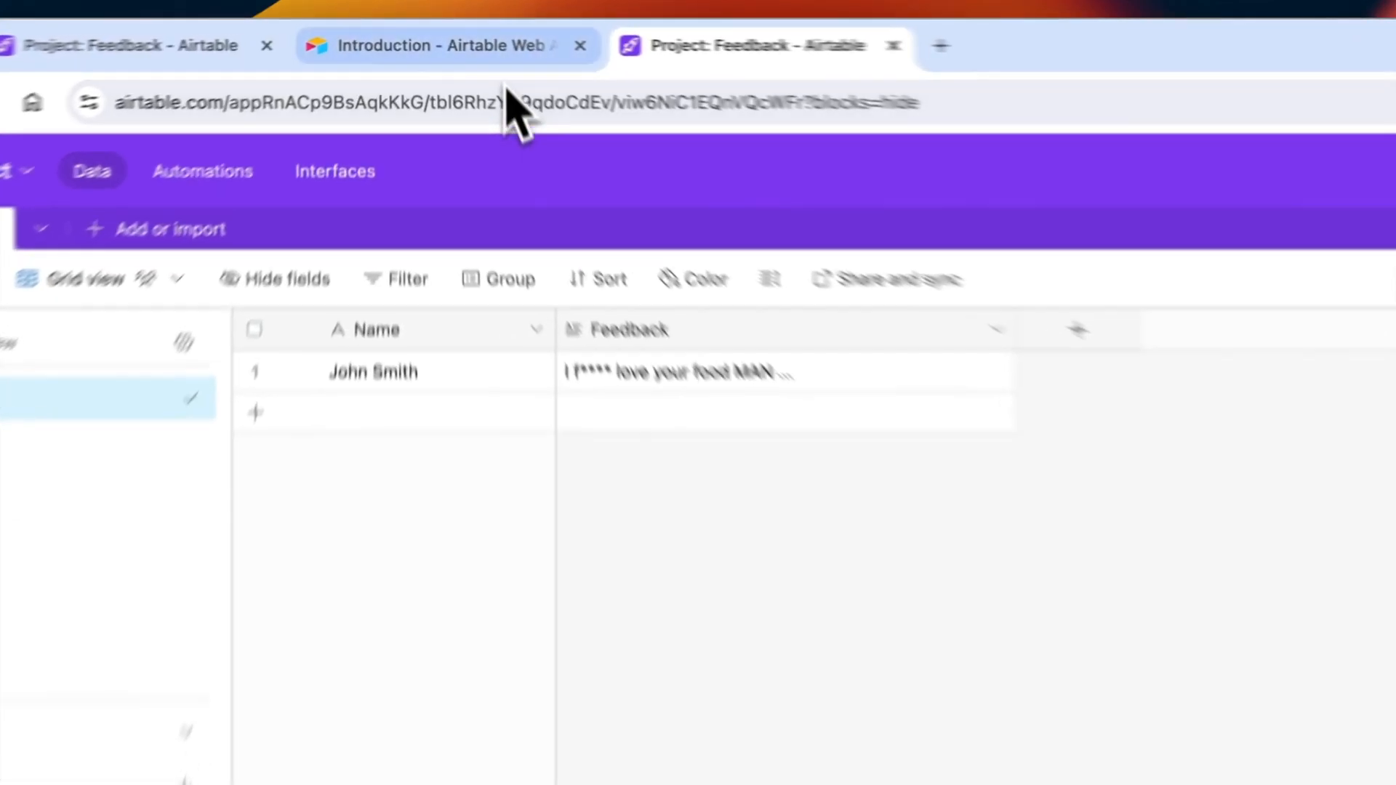
left_click(472, 45)
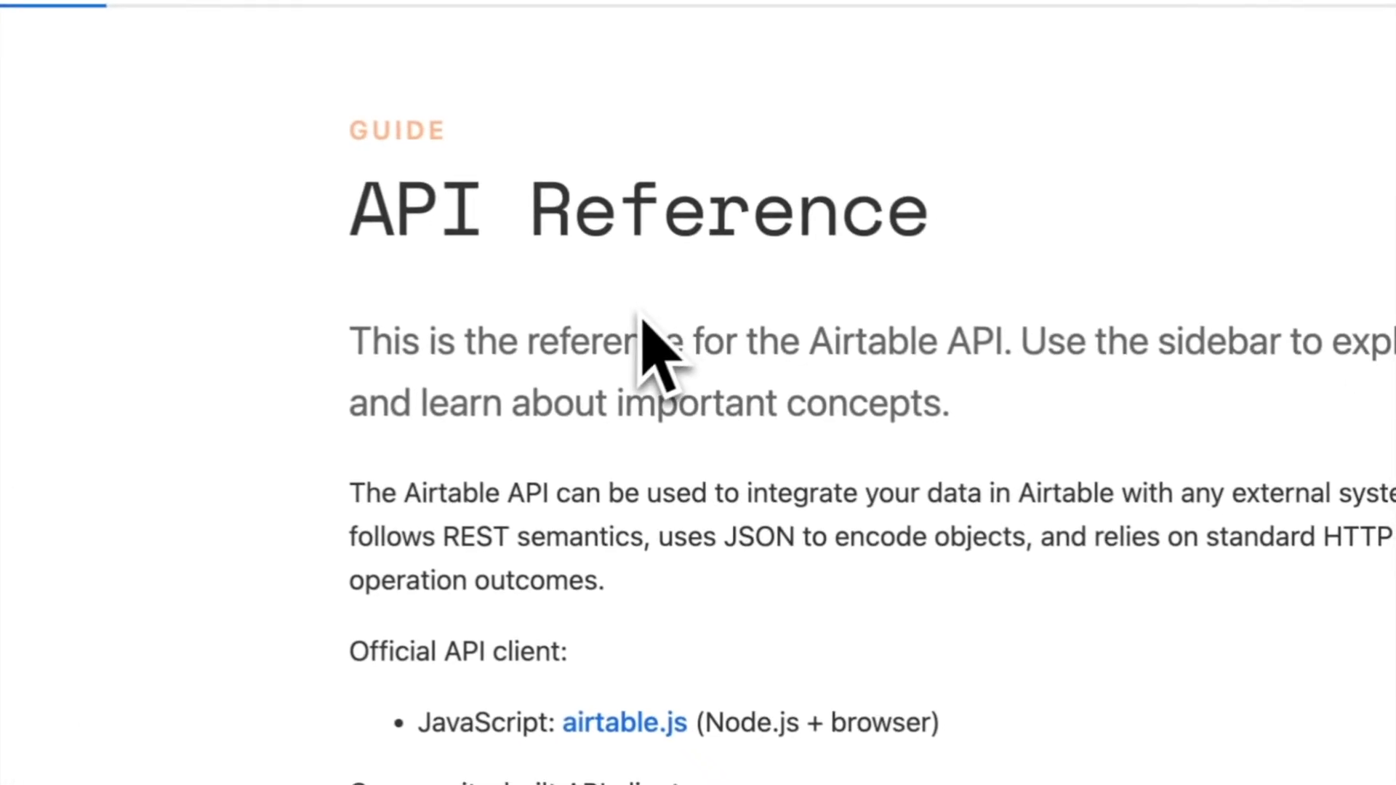
scroll(645, 349, "down", 10)
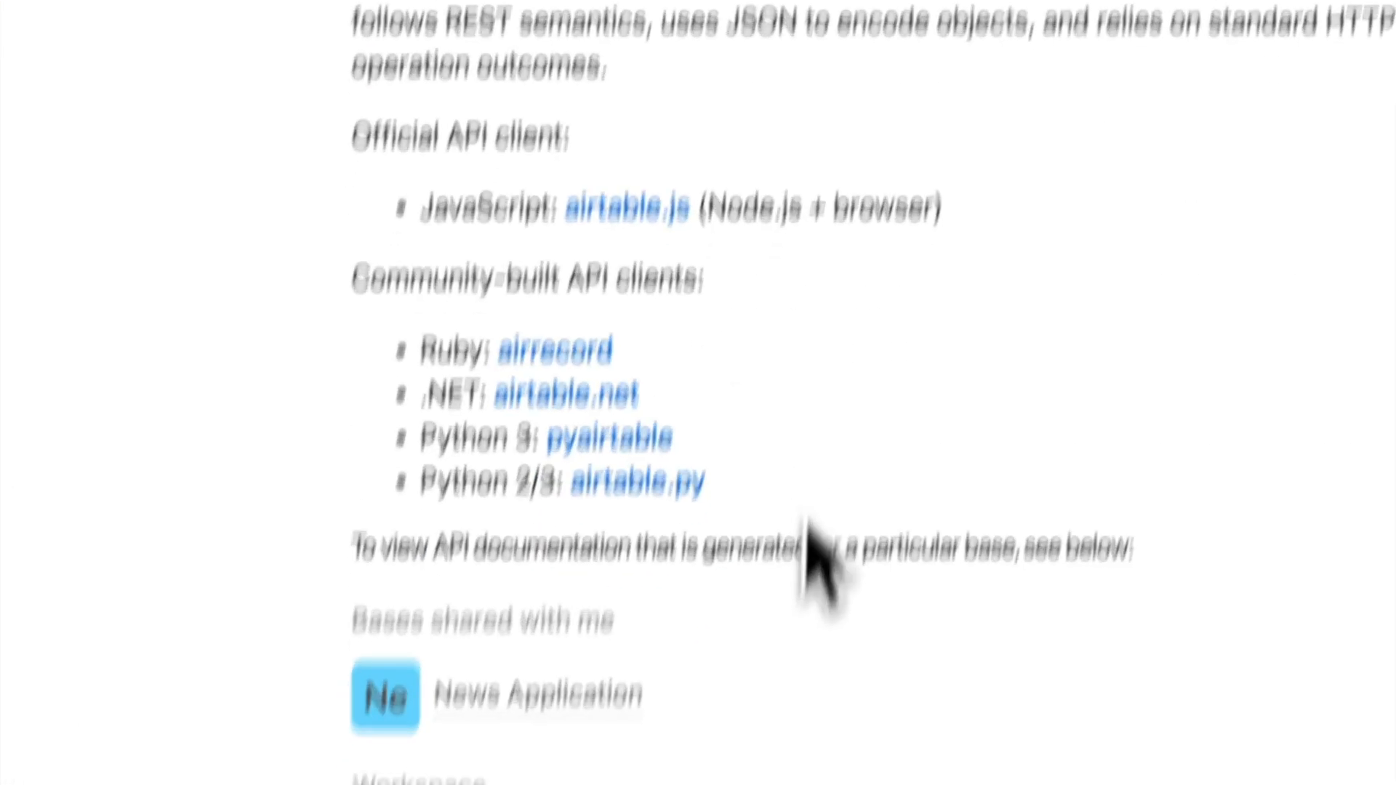
left_click(550, 566)
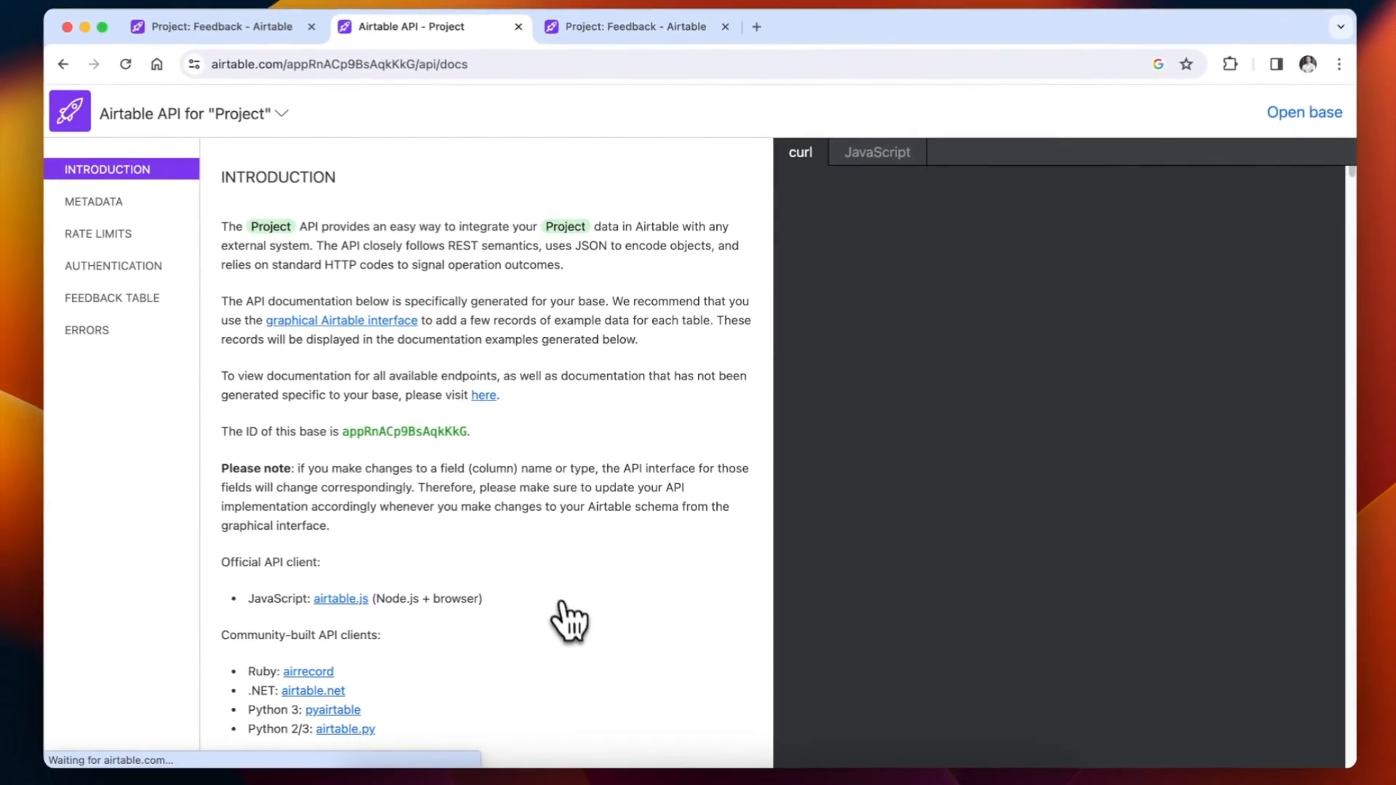
scroll(493, 426, "down", 15)
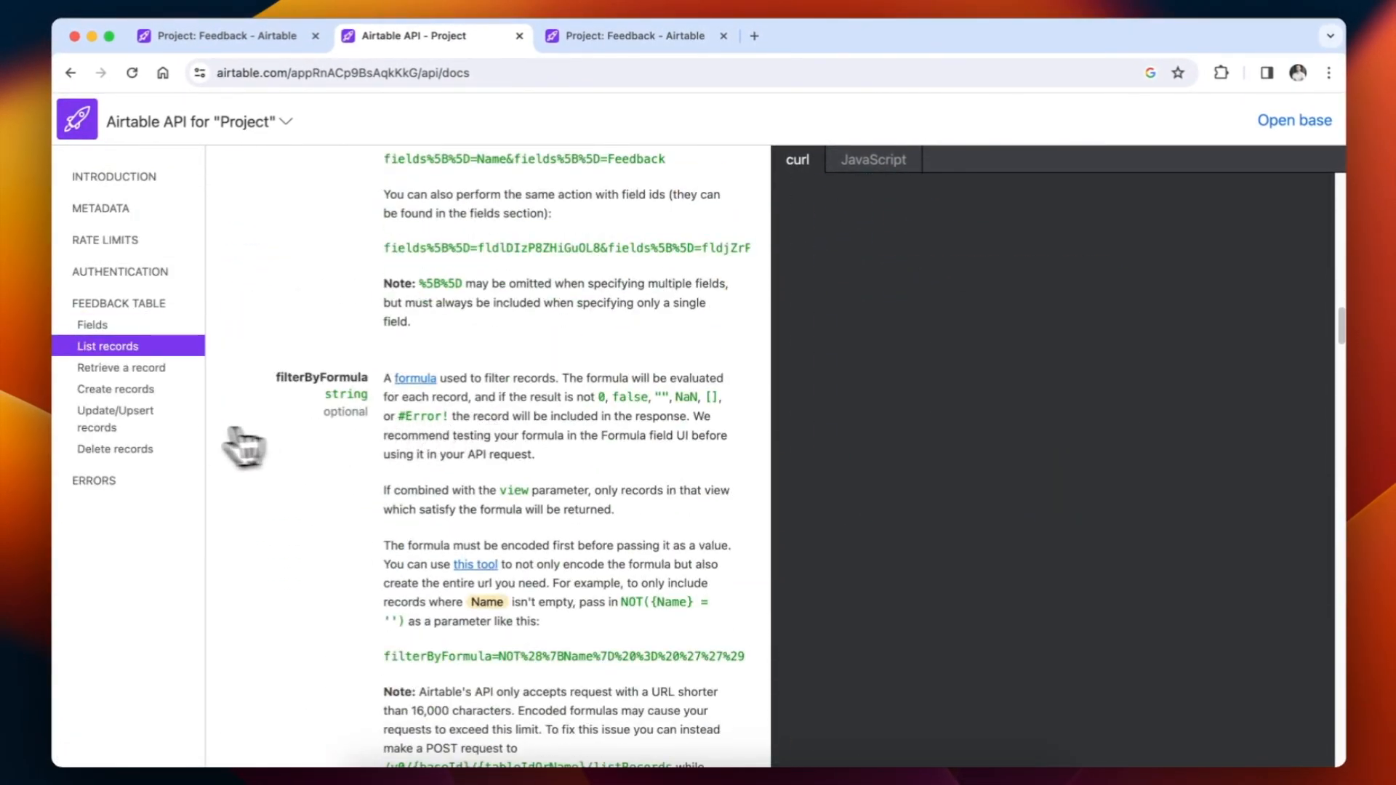
left_click(145, 393)
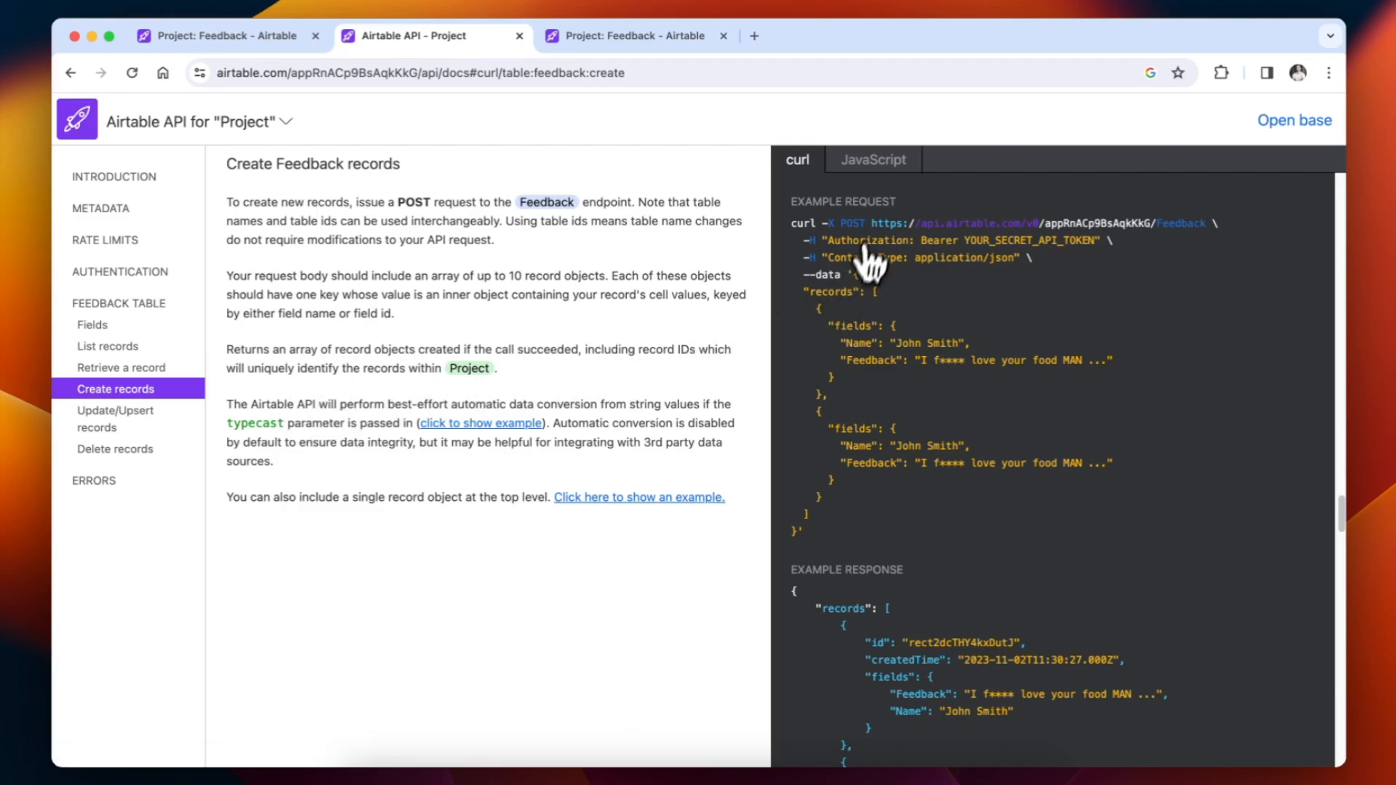
Examine the example curl POST request for creating records, including its Authorization Bearer header.
left_click_drag(865, 222, 886, 534)
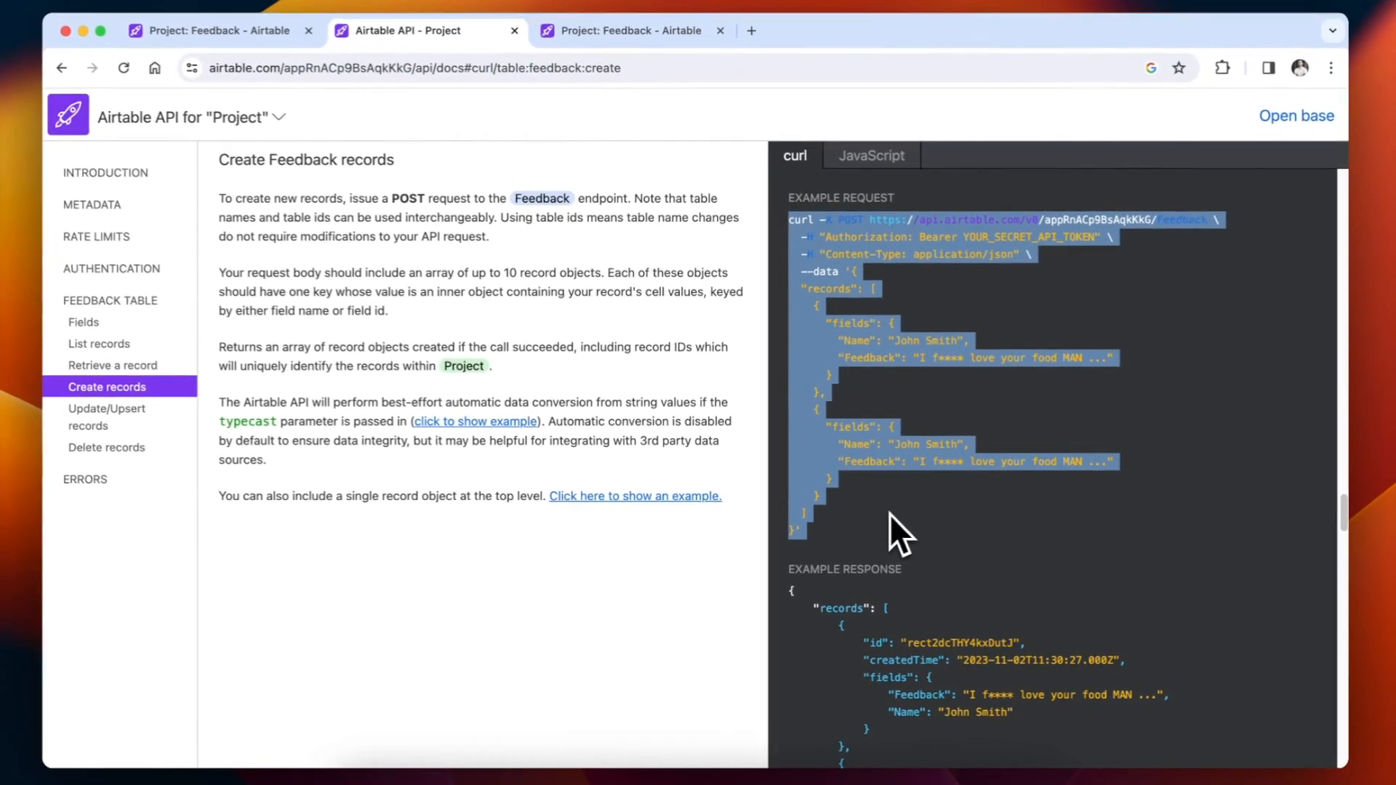
left_click(892, 513)
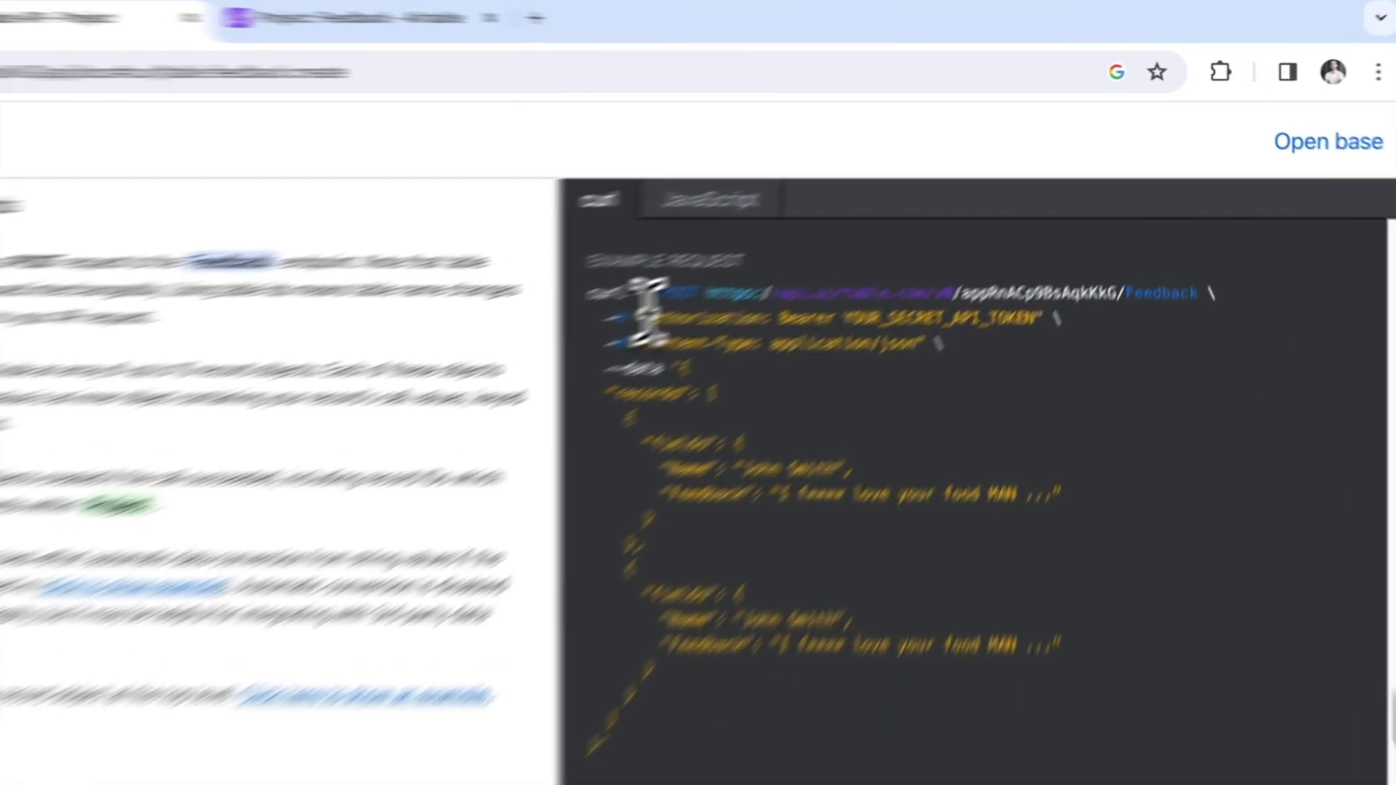
left_click_drag(829, 240, 1093, 239)
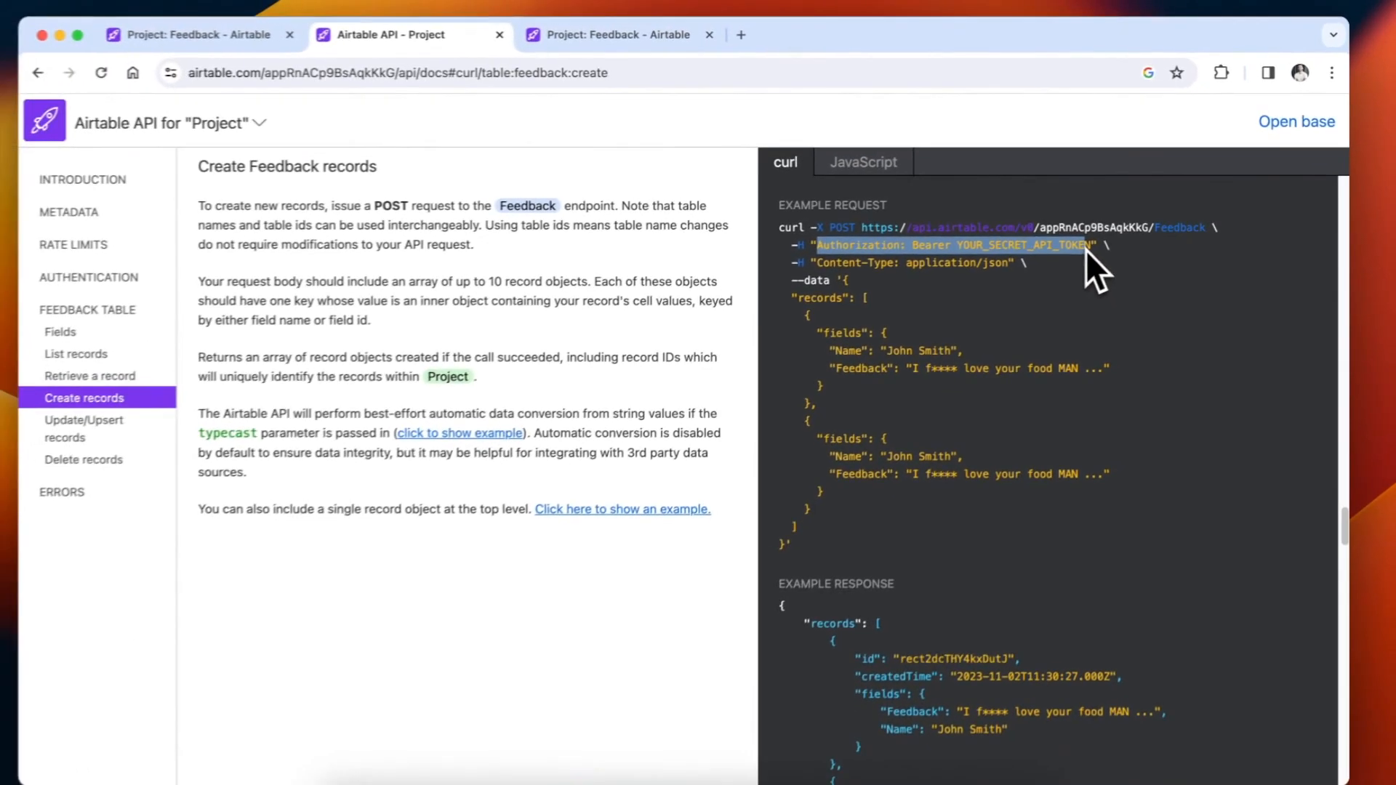
Go from the Airtable base to the Developer hub and start a new personal access token named feedback_page.
left_click(278, 39)
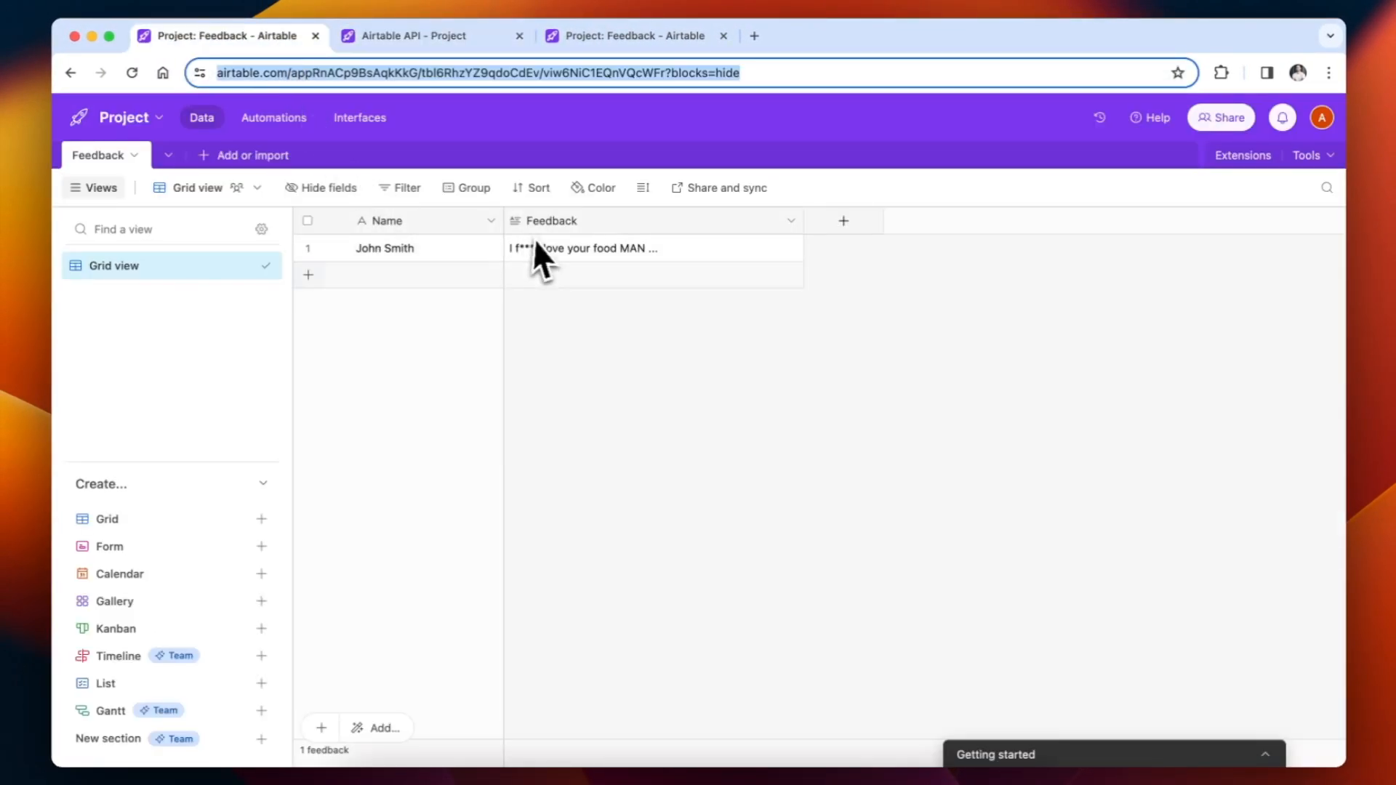
left_click(1322, 117)
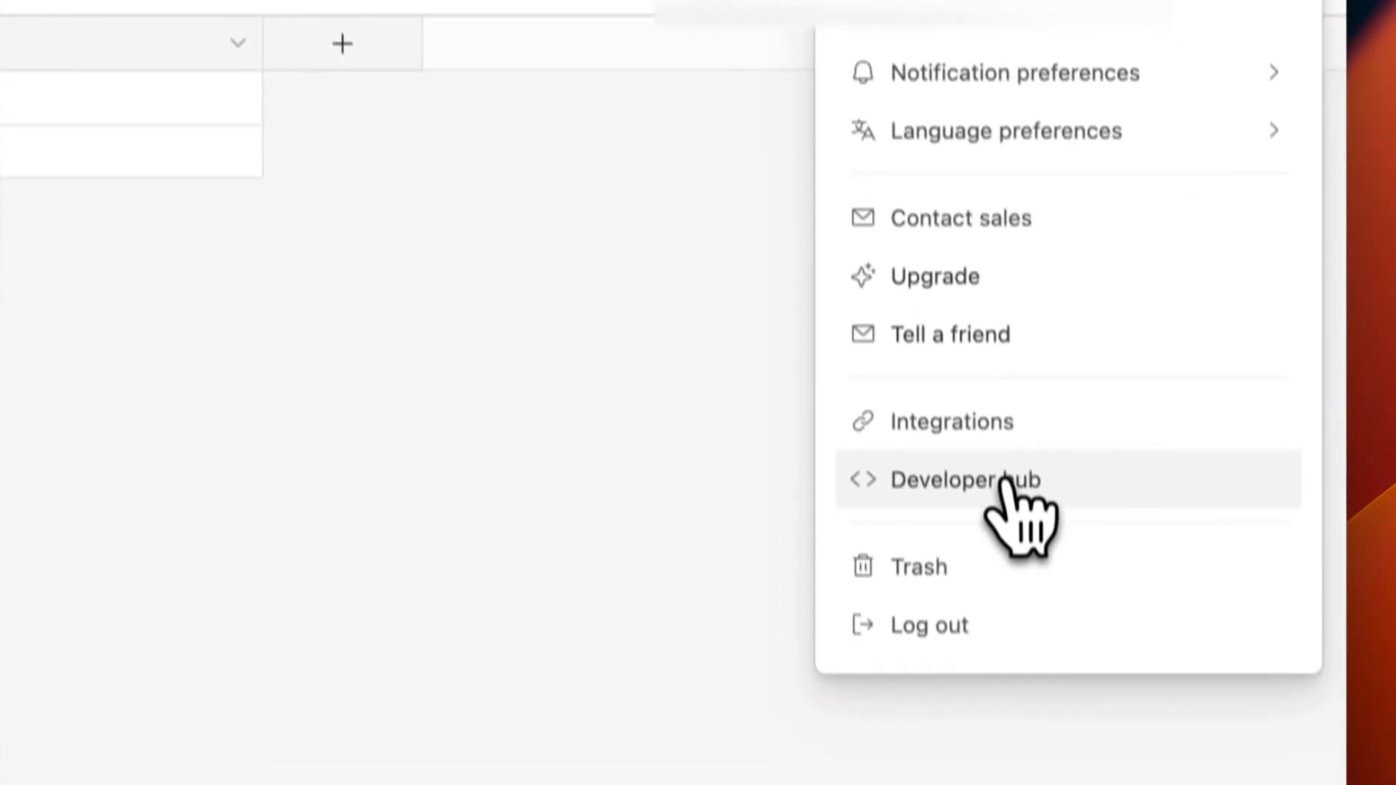
left_click(1006, 480)
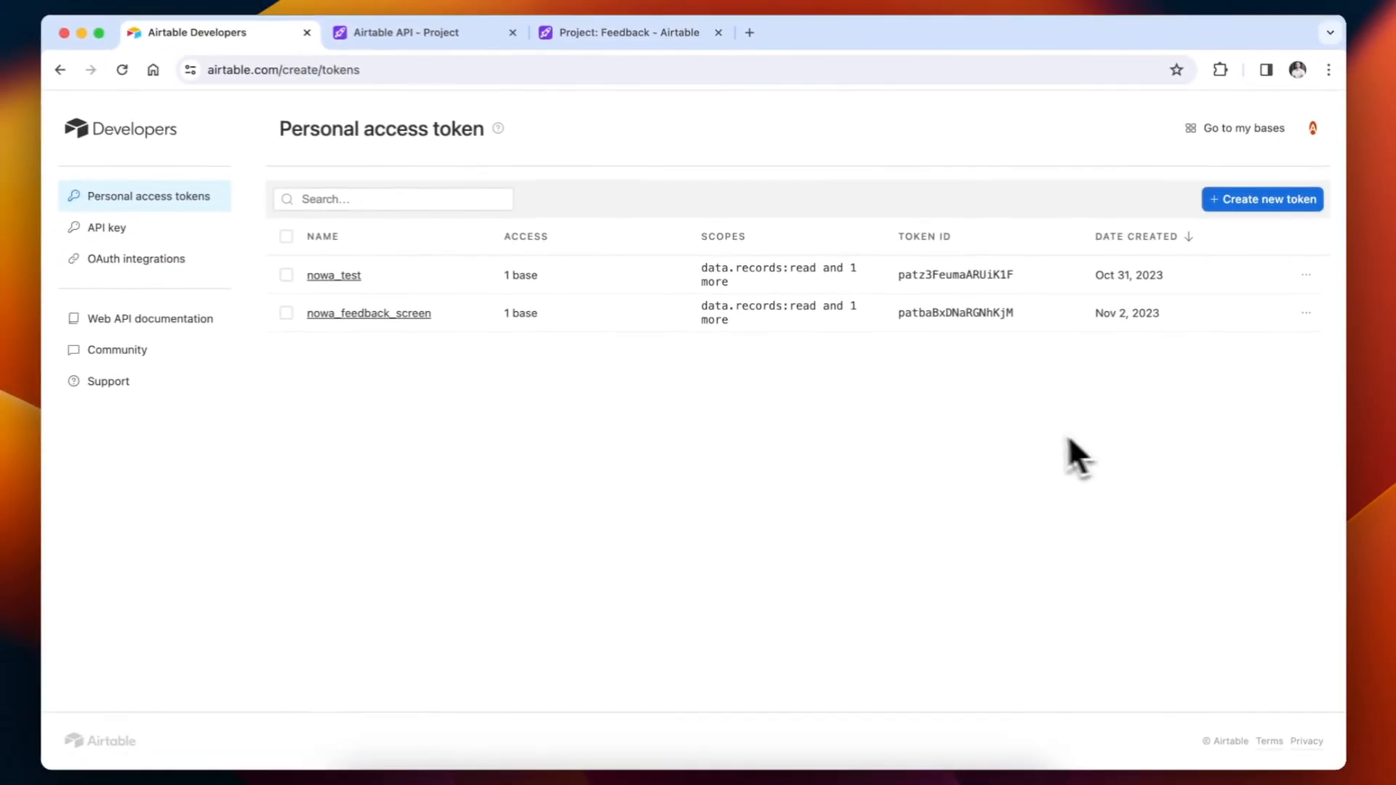
left_click(1262, 199)
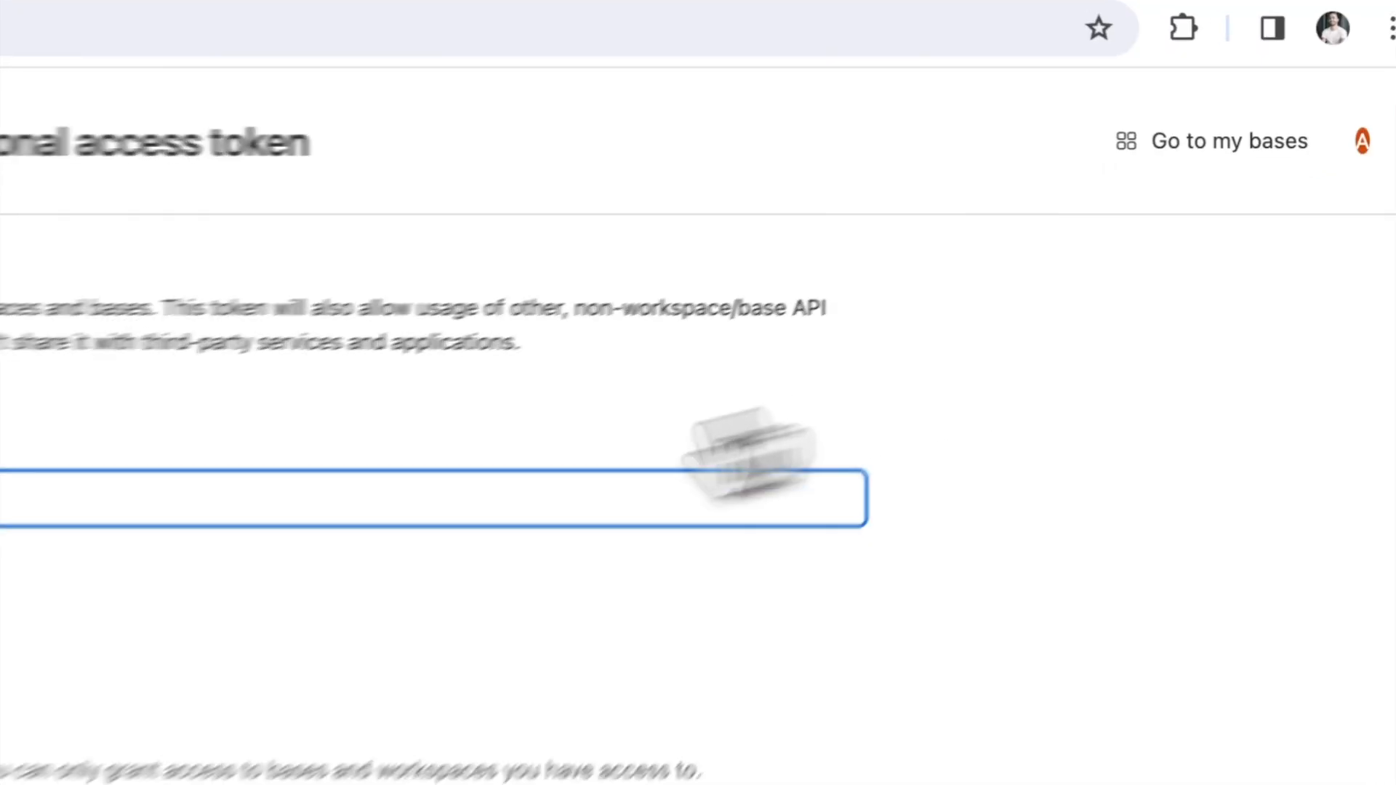
type("f")
type("eedbac")
type("k_")
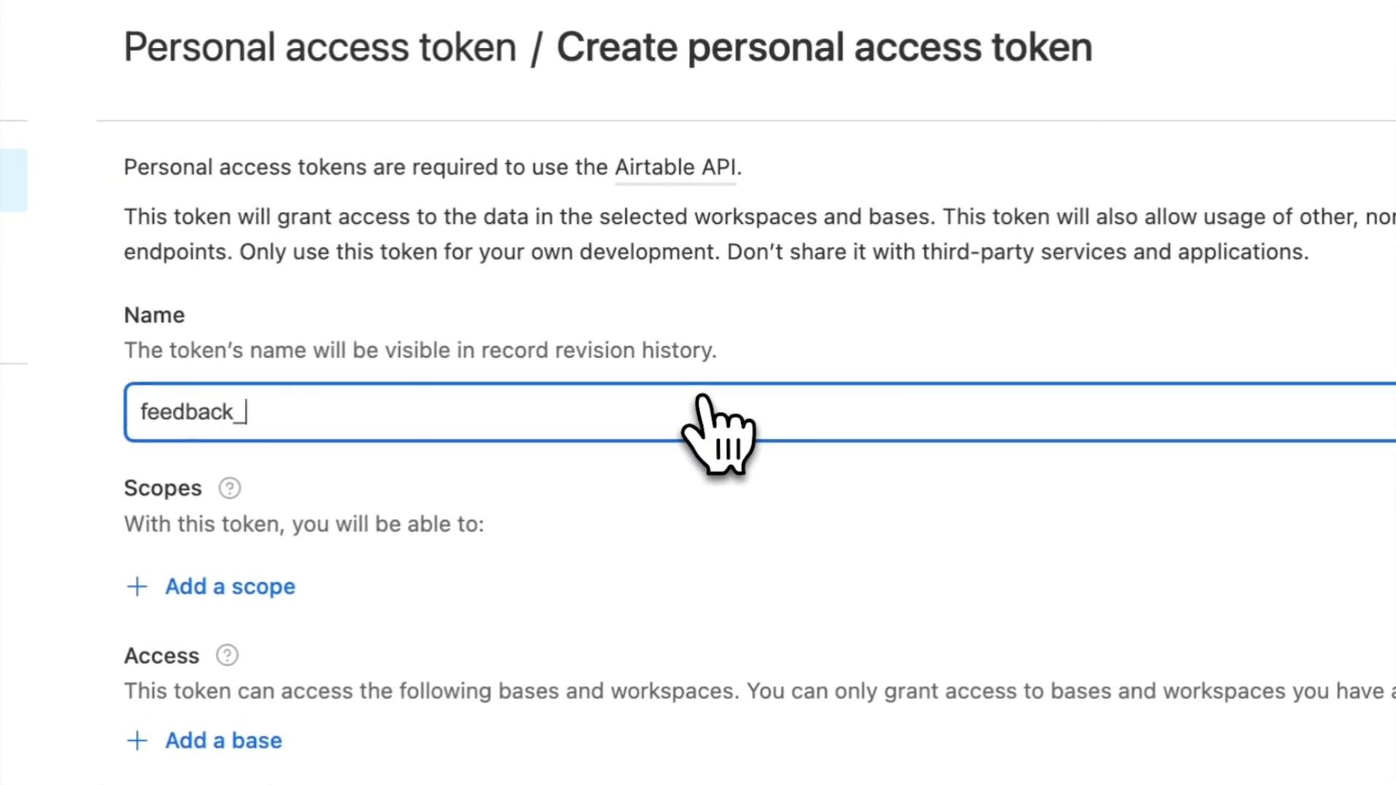
type("page")
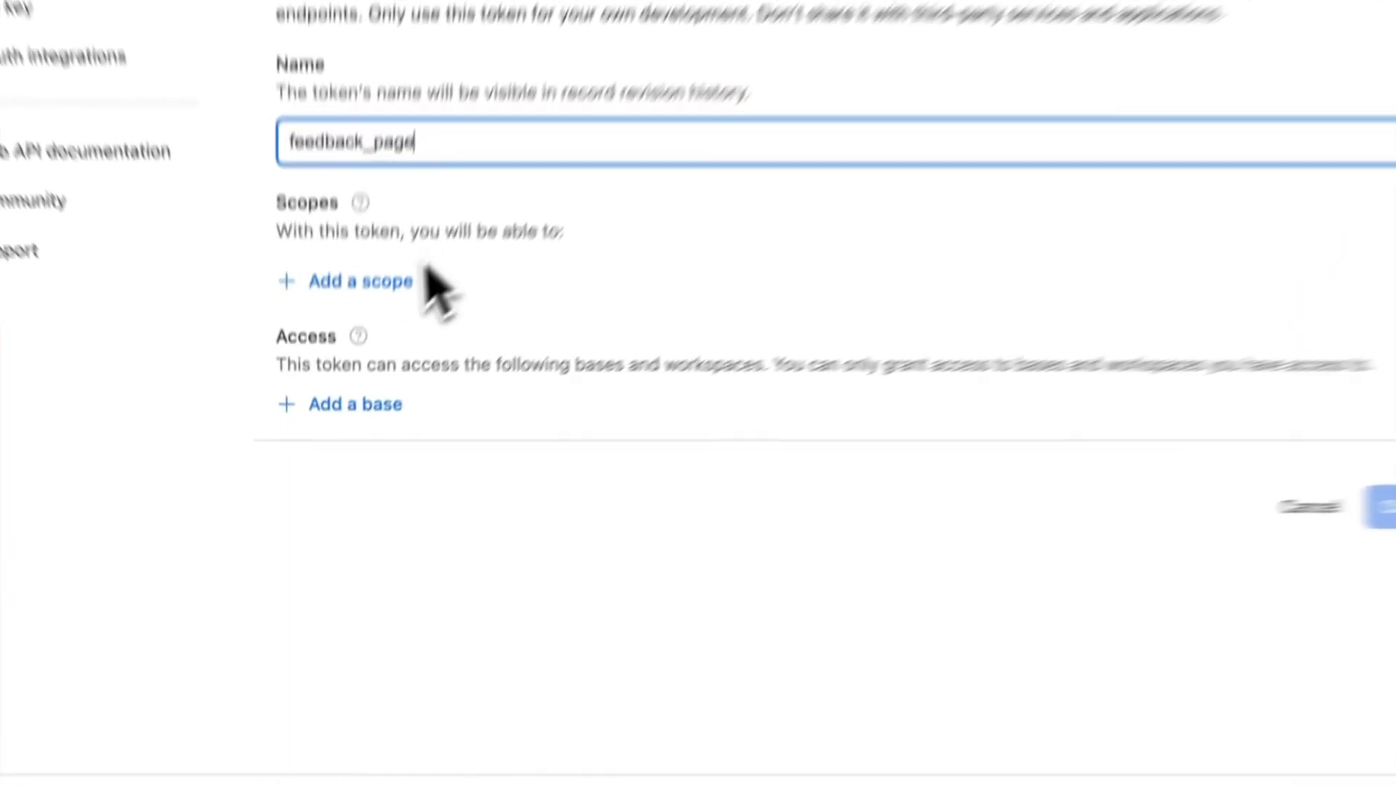
Give the token the data.records:read and data.records:write scopes and grant it access to the Project base.
left_click(396, 282)
left_click(455, 422)
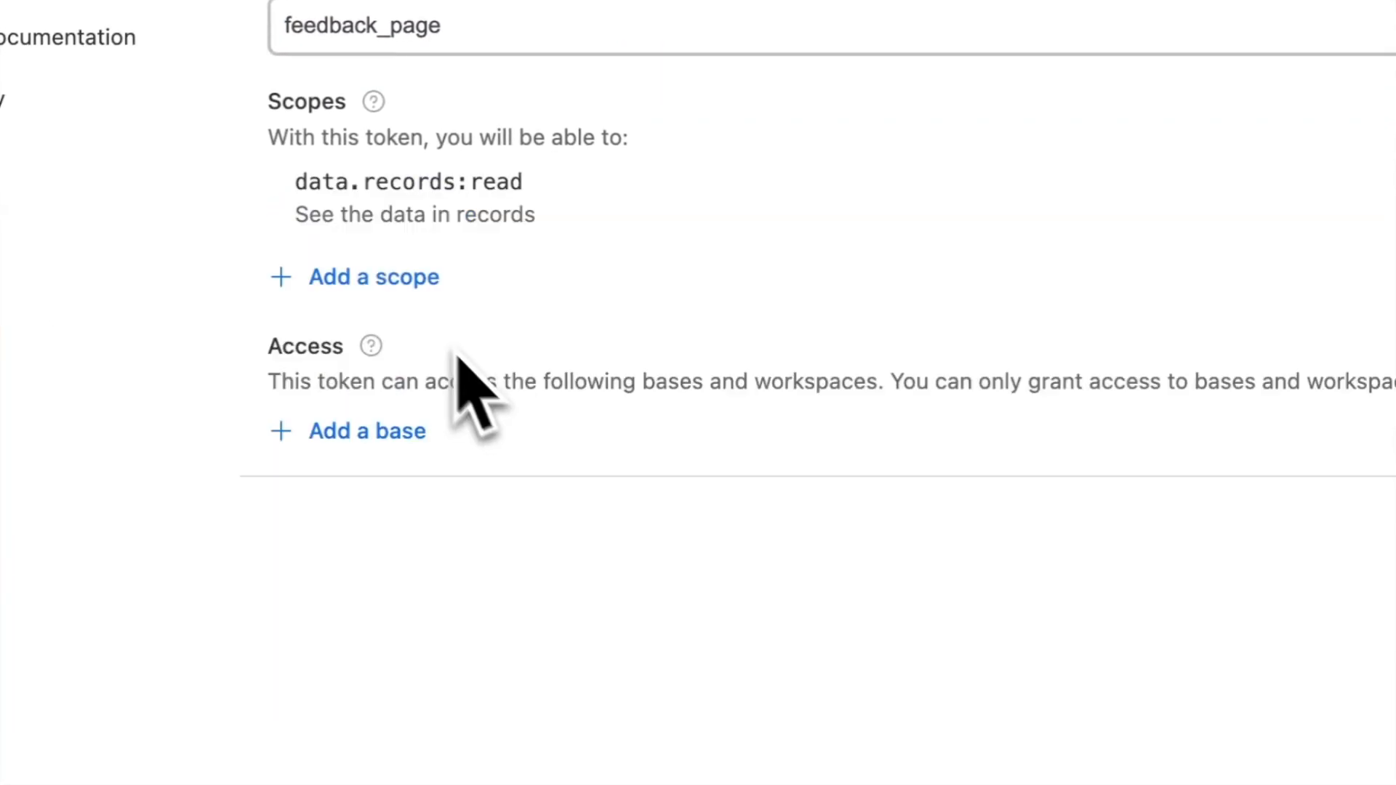
left_click(375, 277)
left_click(415, 465)
left_click(404, 509)
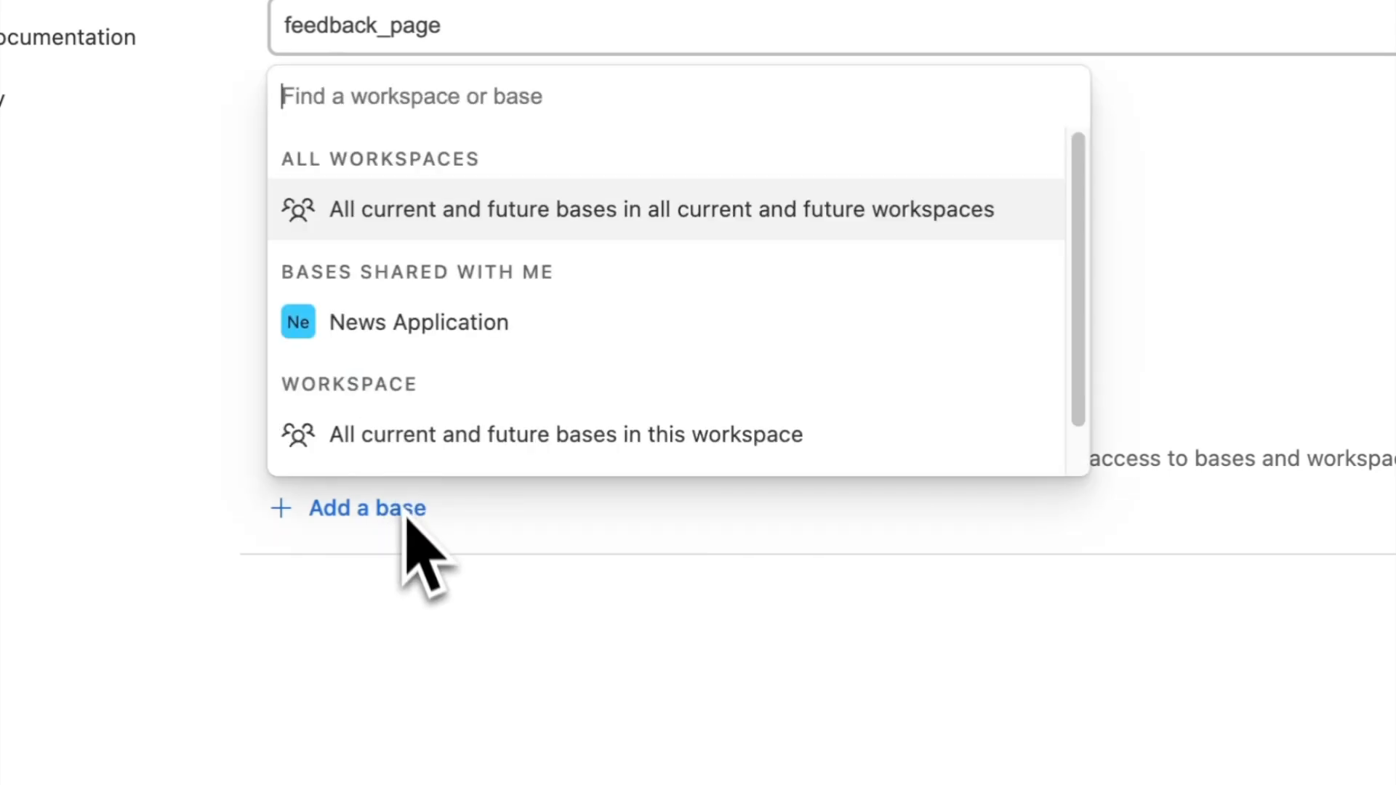
scroll(405, 509, "down", 1)
left_click(417, 465)
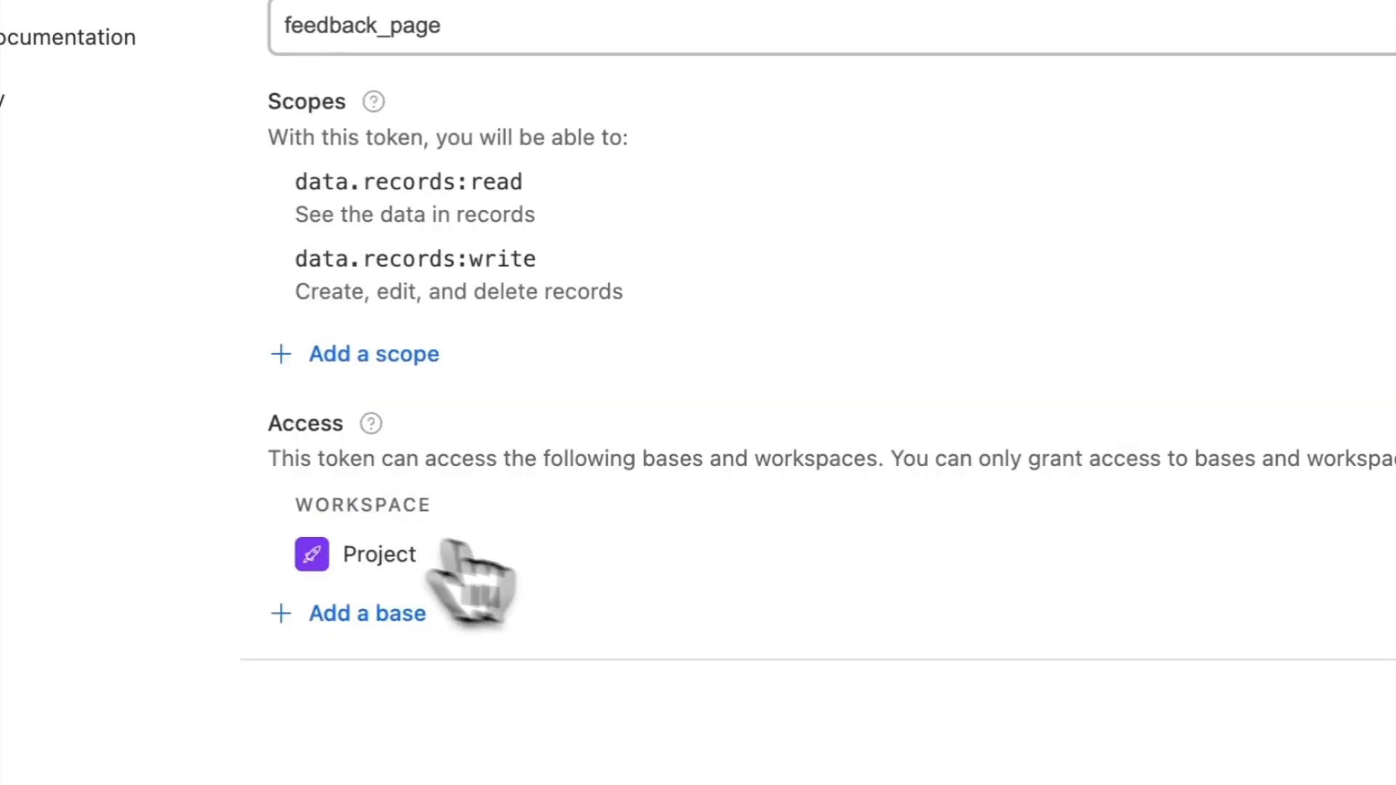
Create the feedback_page token, select its generated value for copying, and finish the token dialog.
left_click(1007, 581)
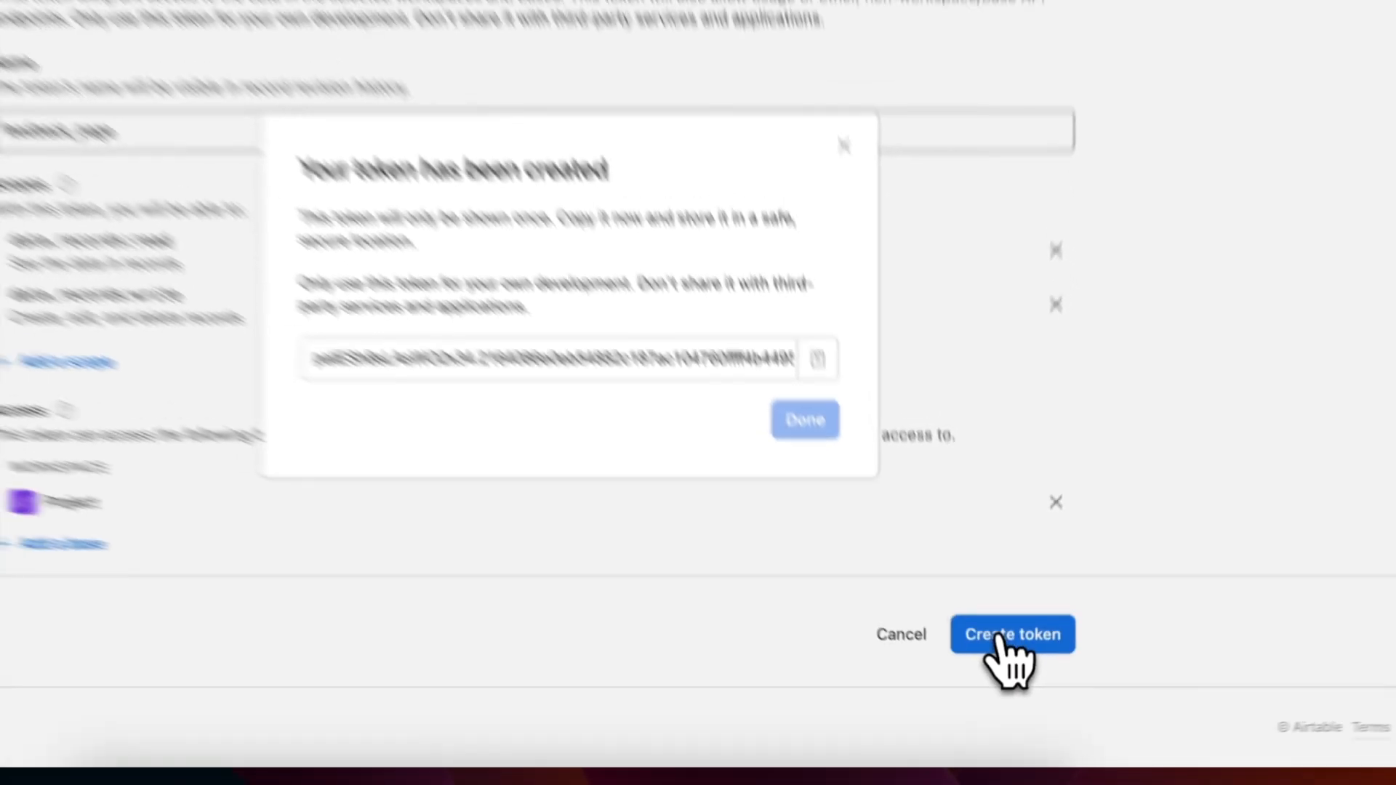
left_click(633, 357)
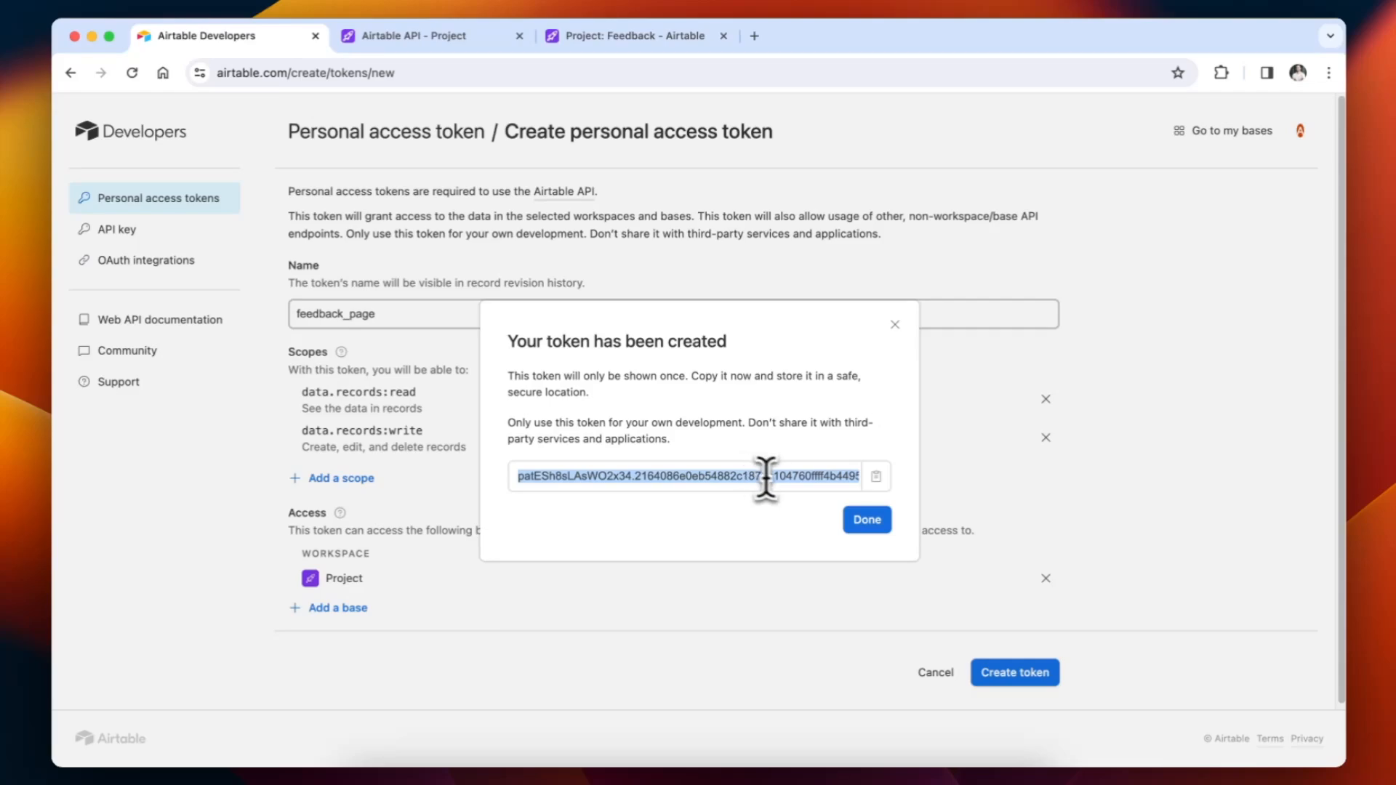
left_click(865, 520)
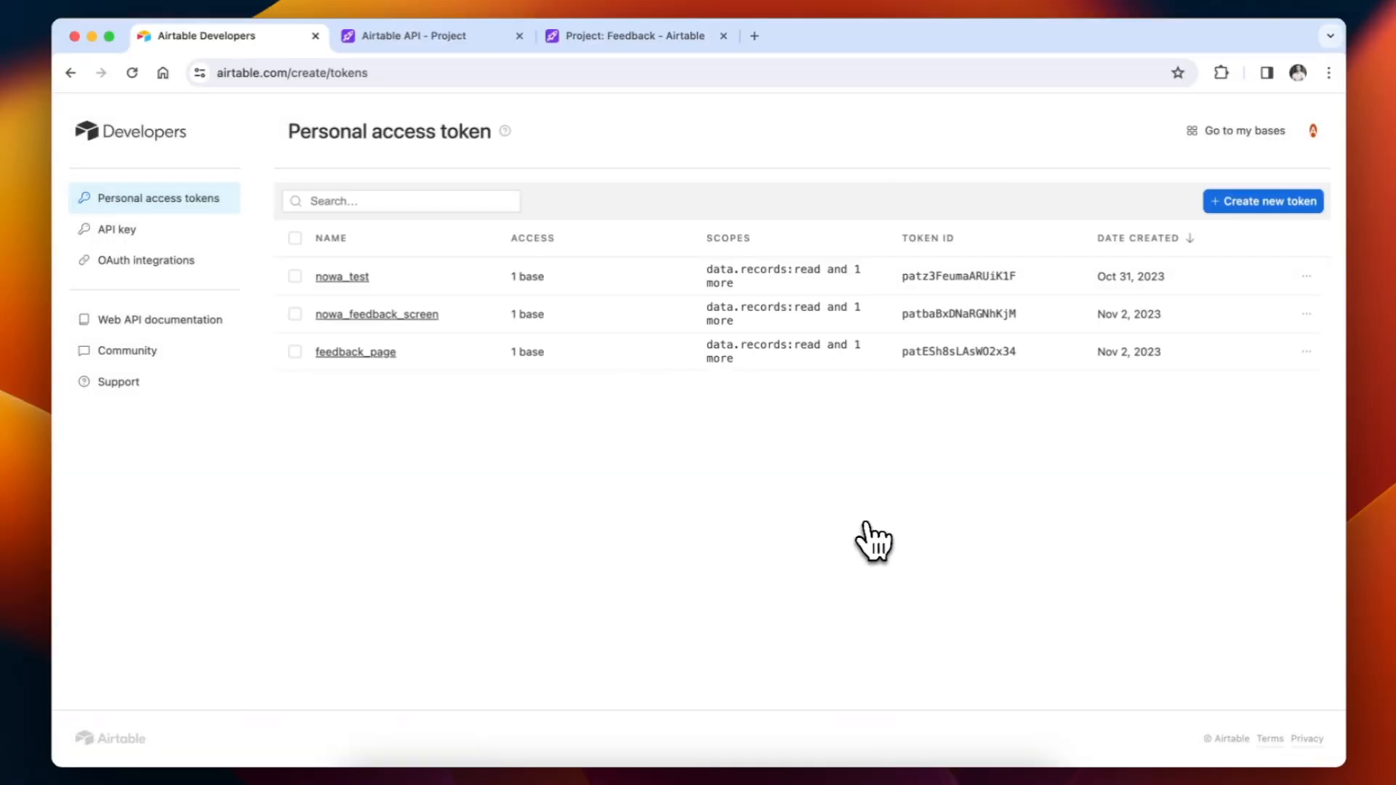
Switch to Nowa and create an API request collection named Feedback.
left_click(877, 773)
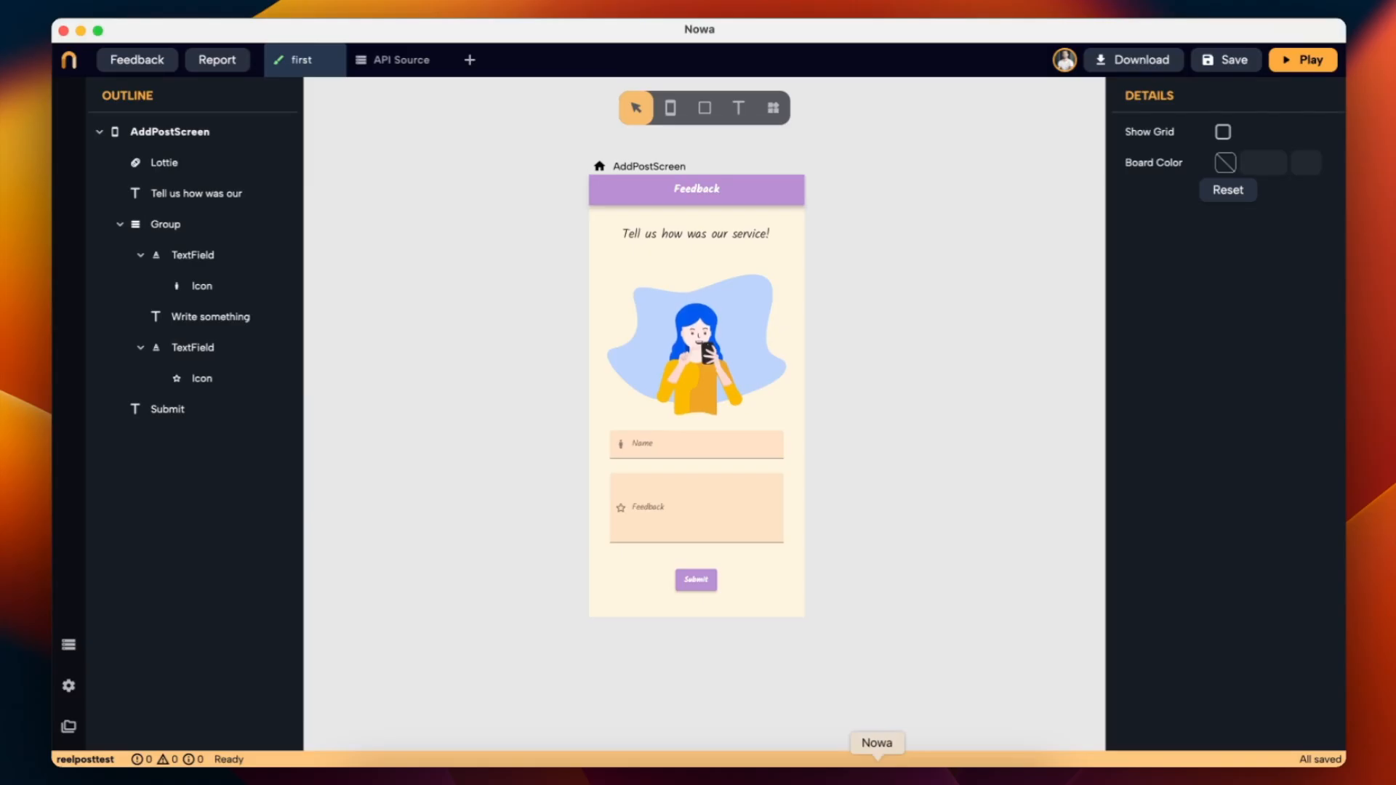
left_click(69, 645)
left_click(135, 643)
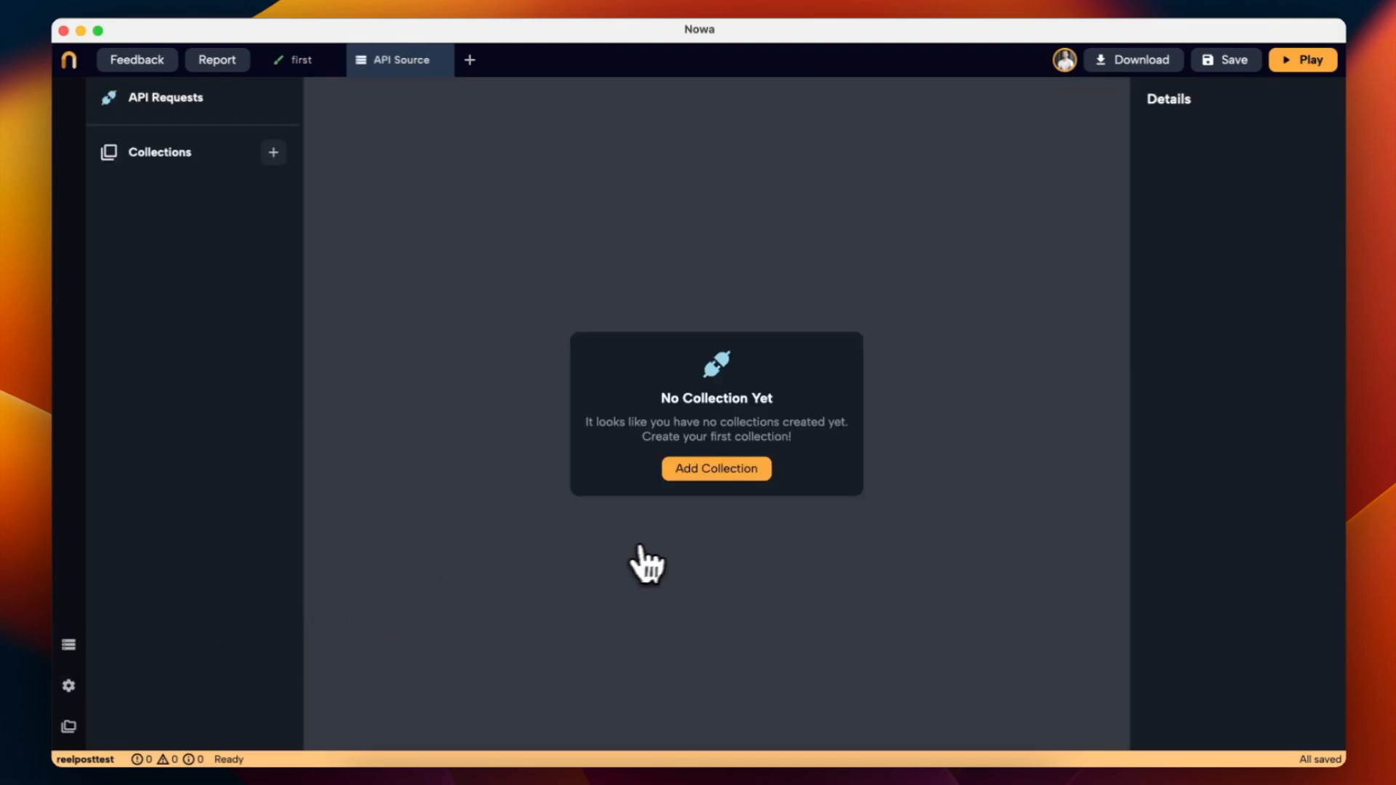
left_click(694, 471)
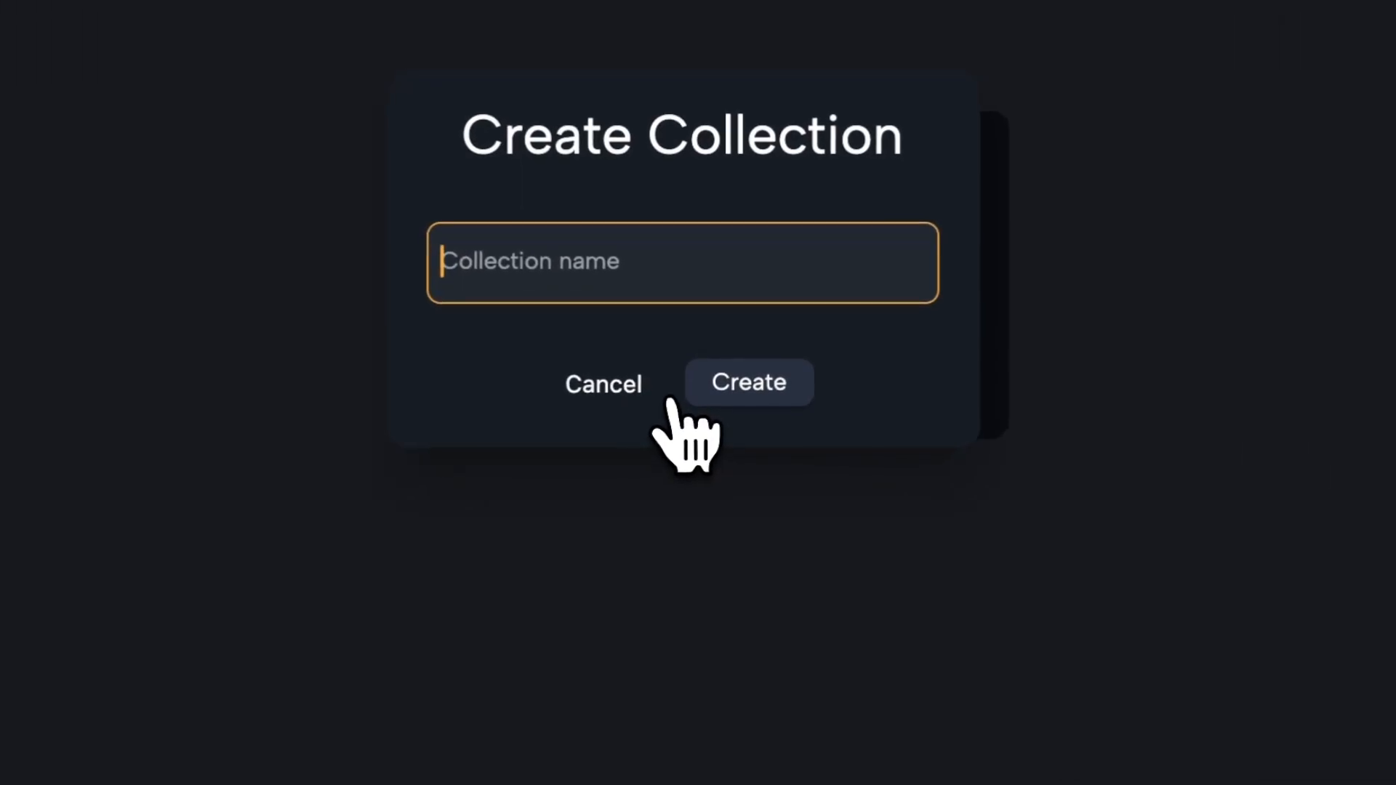
type("feedback")
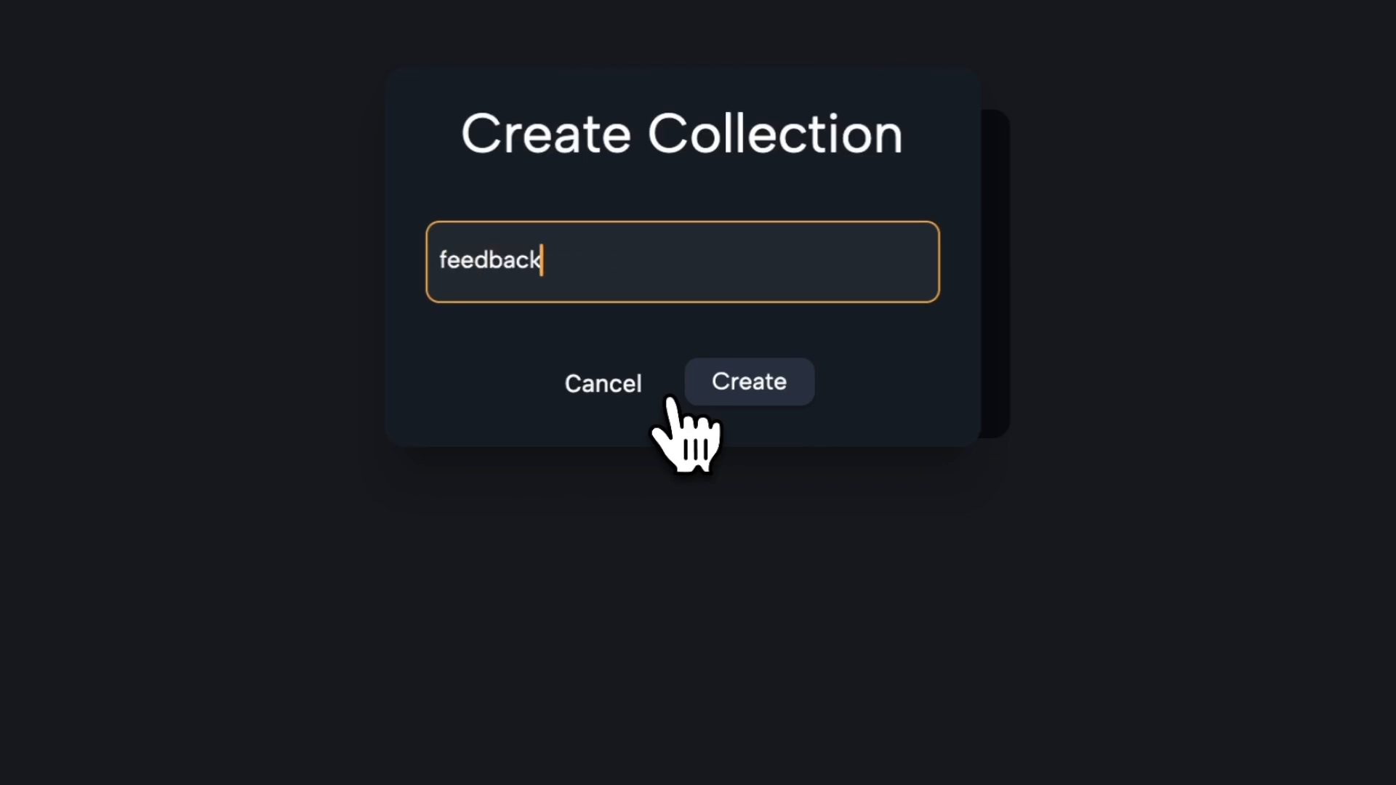
left_click(719, 396)
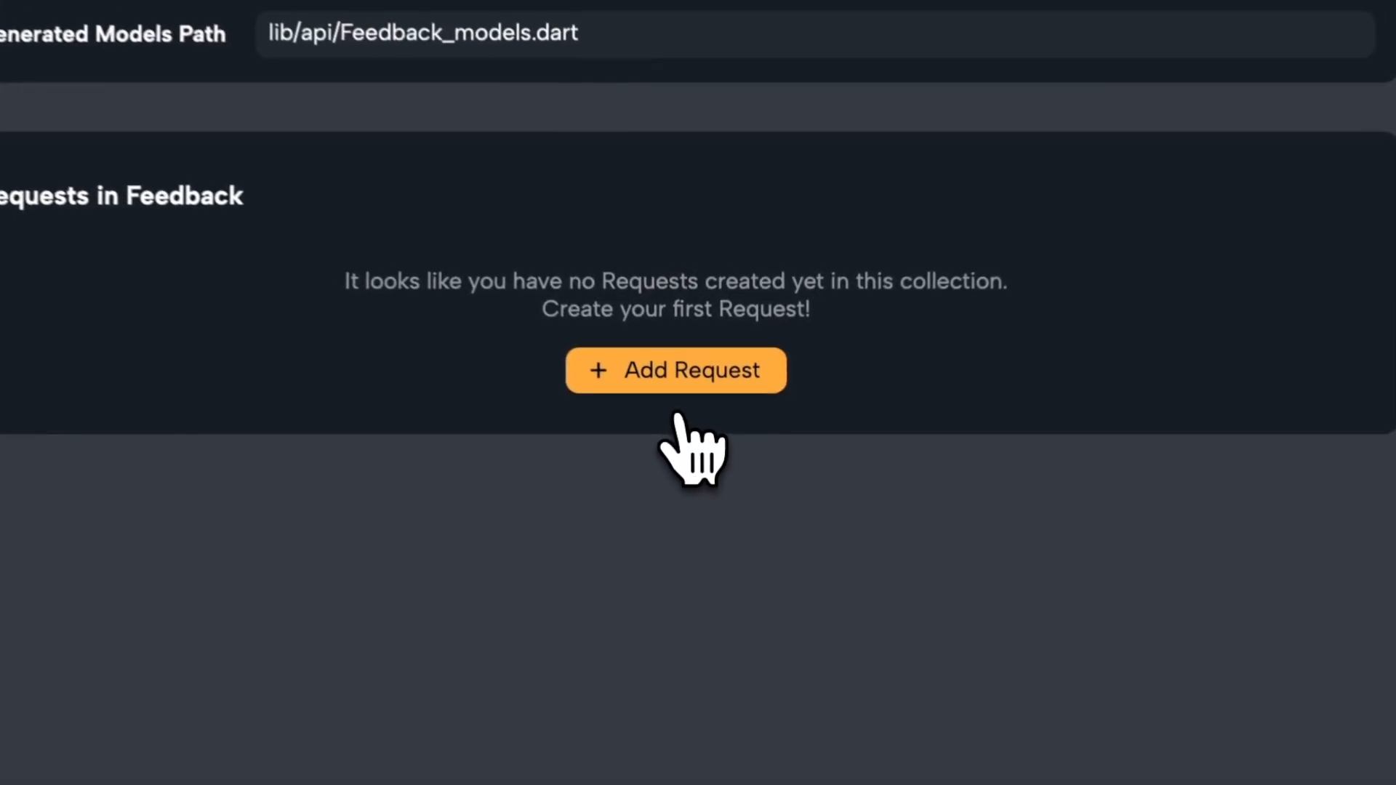
Add a request named submit_feedback to the Feedback collection.
left_click(715, 379)
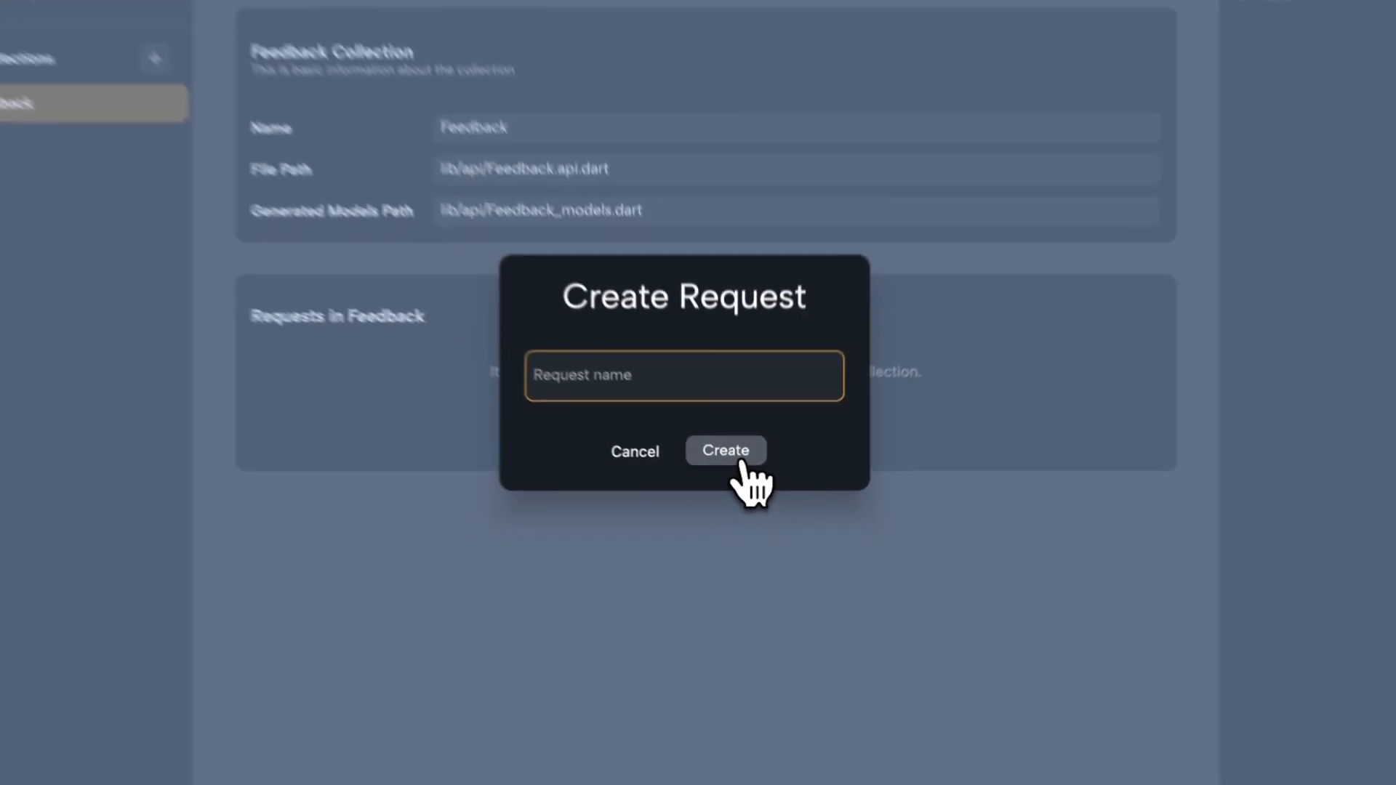
type("add_feedb")
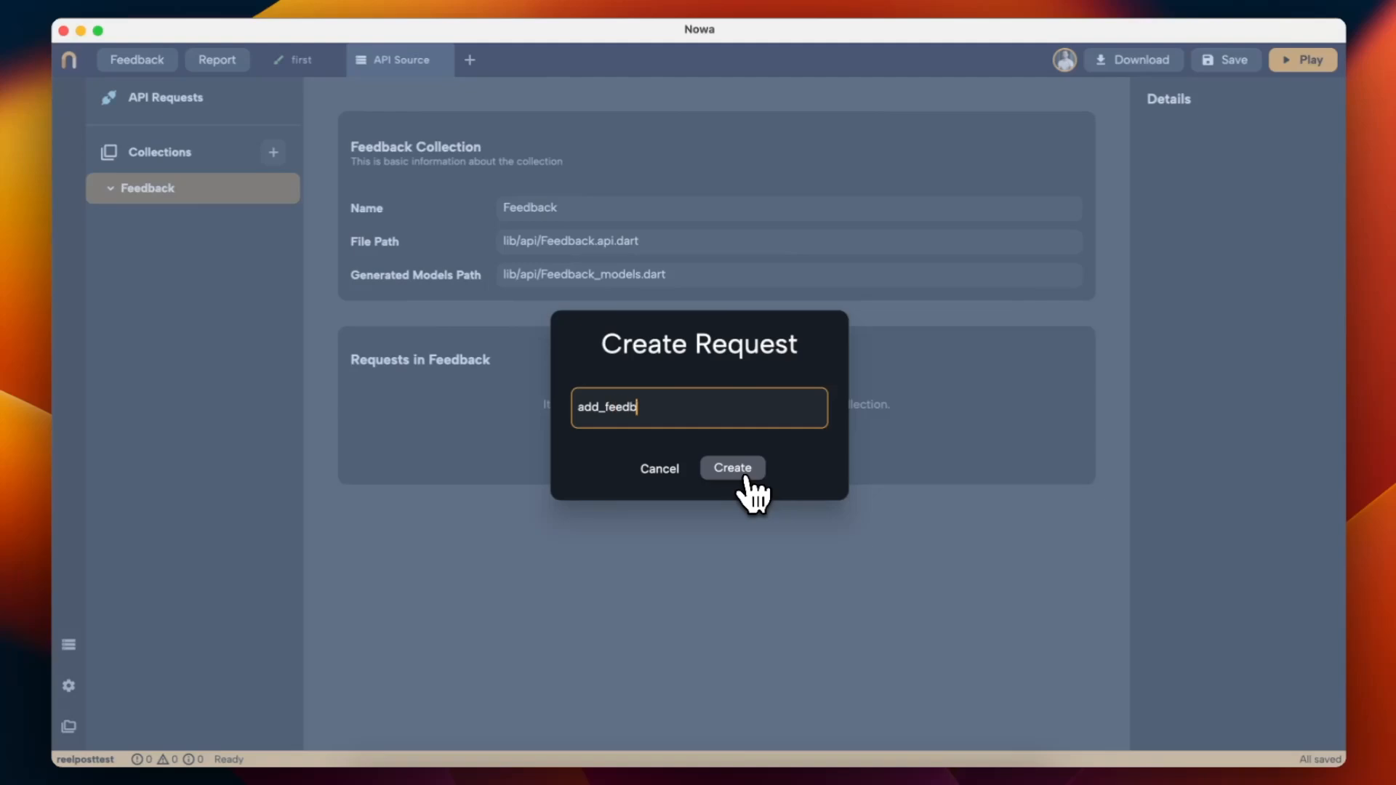
key("BackSpace")
key("BackSpace")
key("BackSpace")
type("submit")
left_click(734, 469)
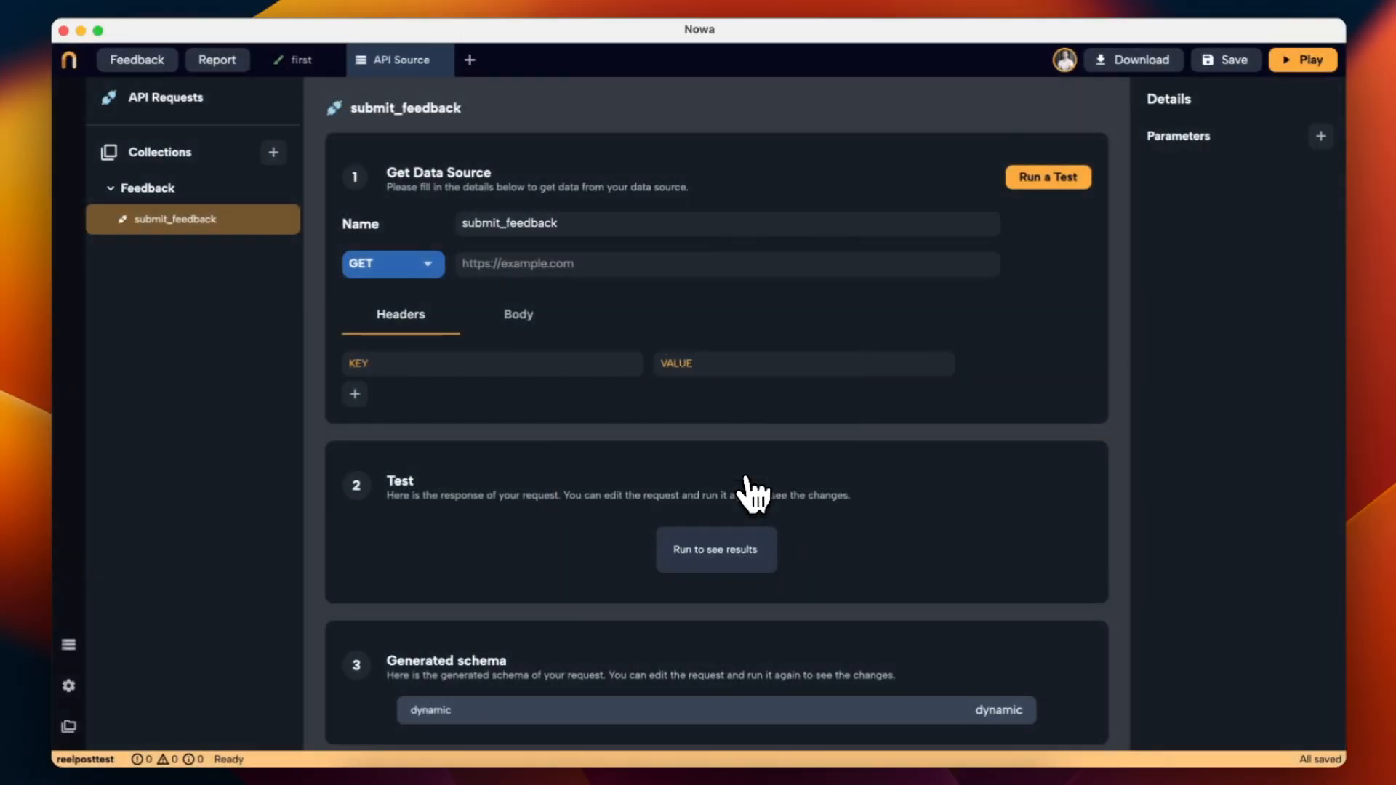
Set the submit_feedback request's method to POST.
left_click(431, 269)
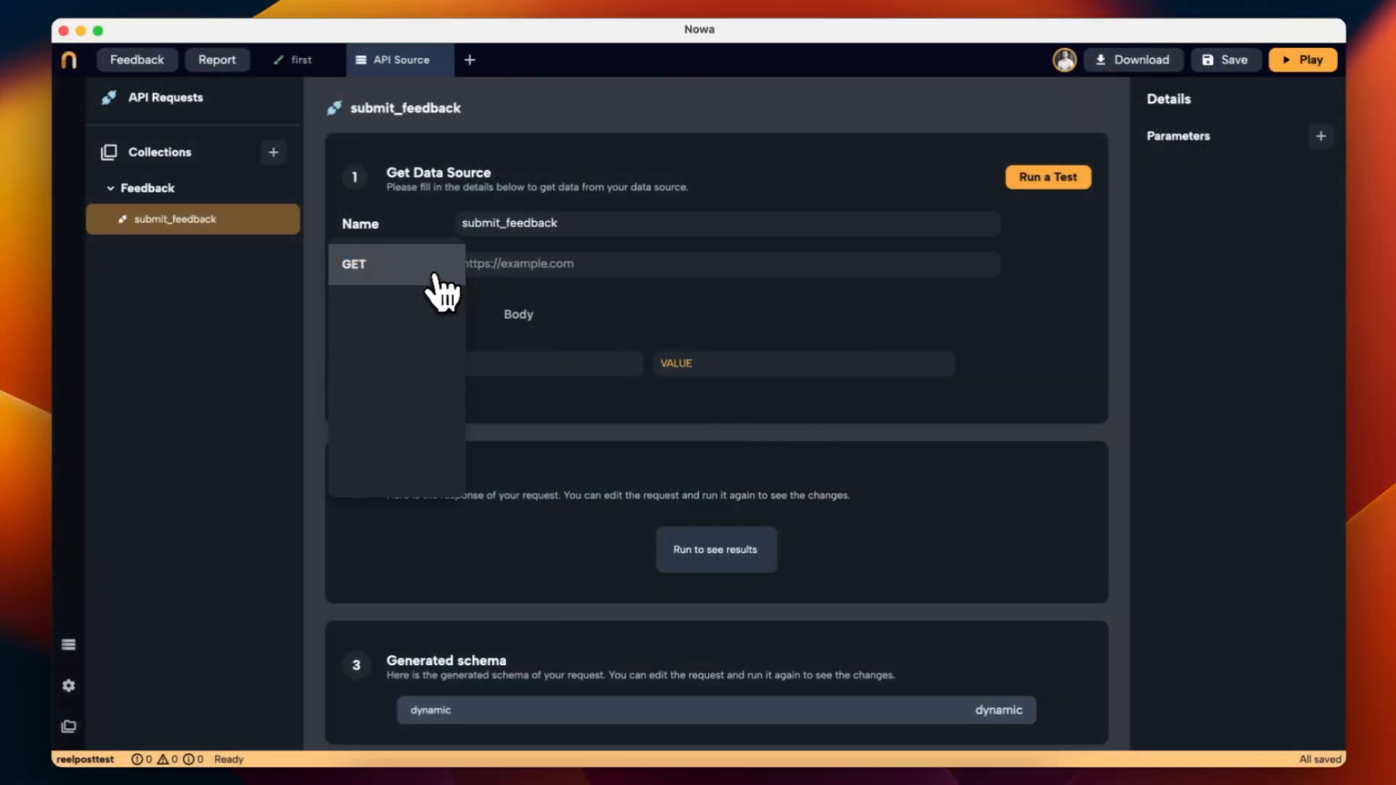
left_click(428, 303)
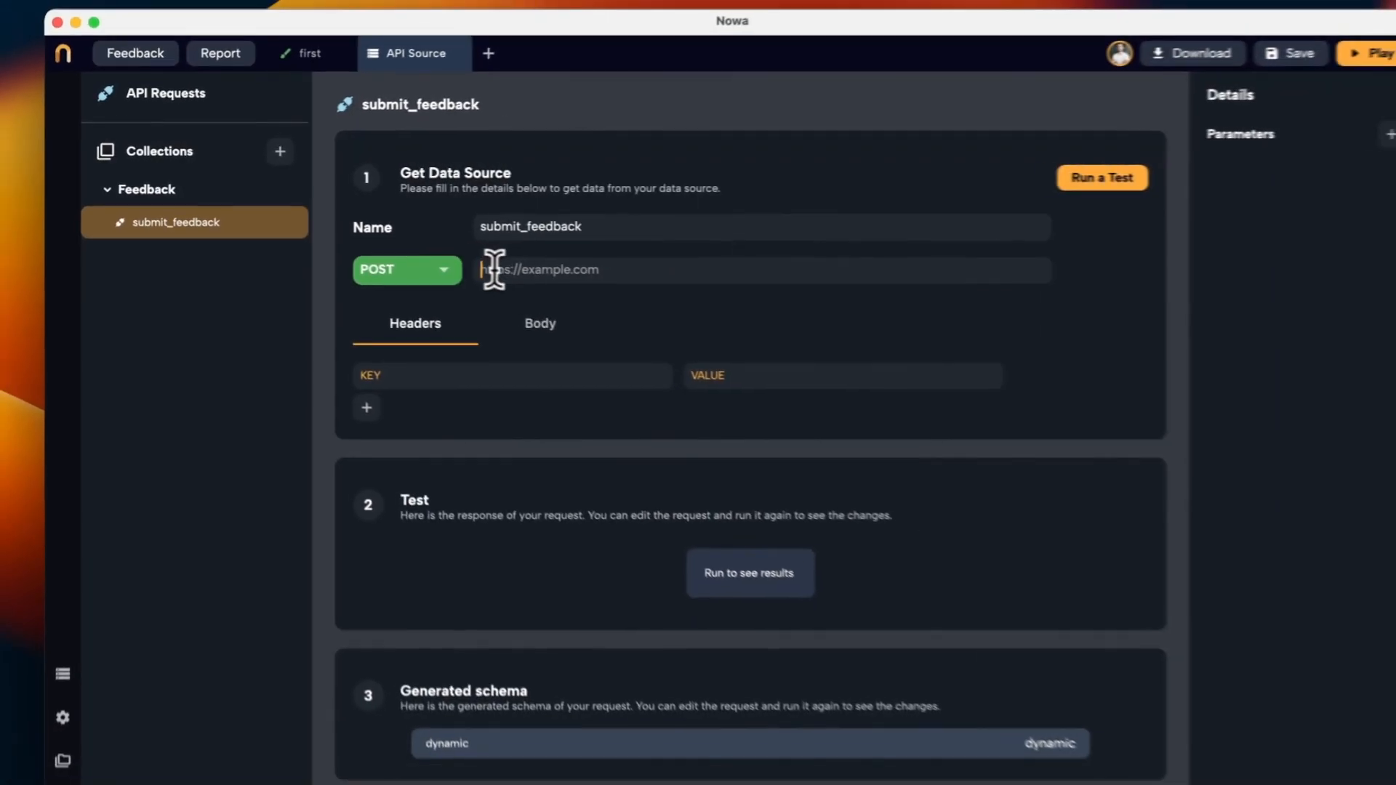
left_click(801, 352)
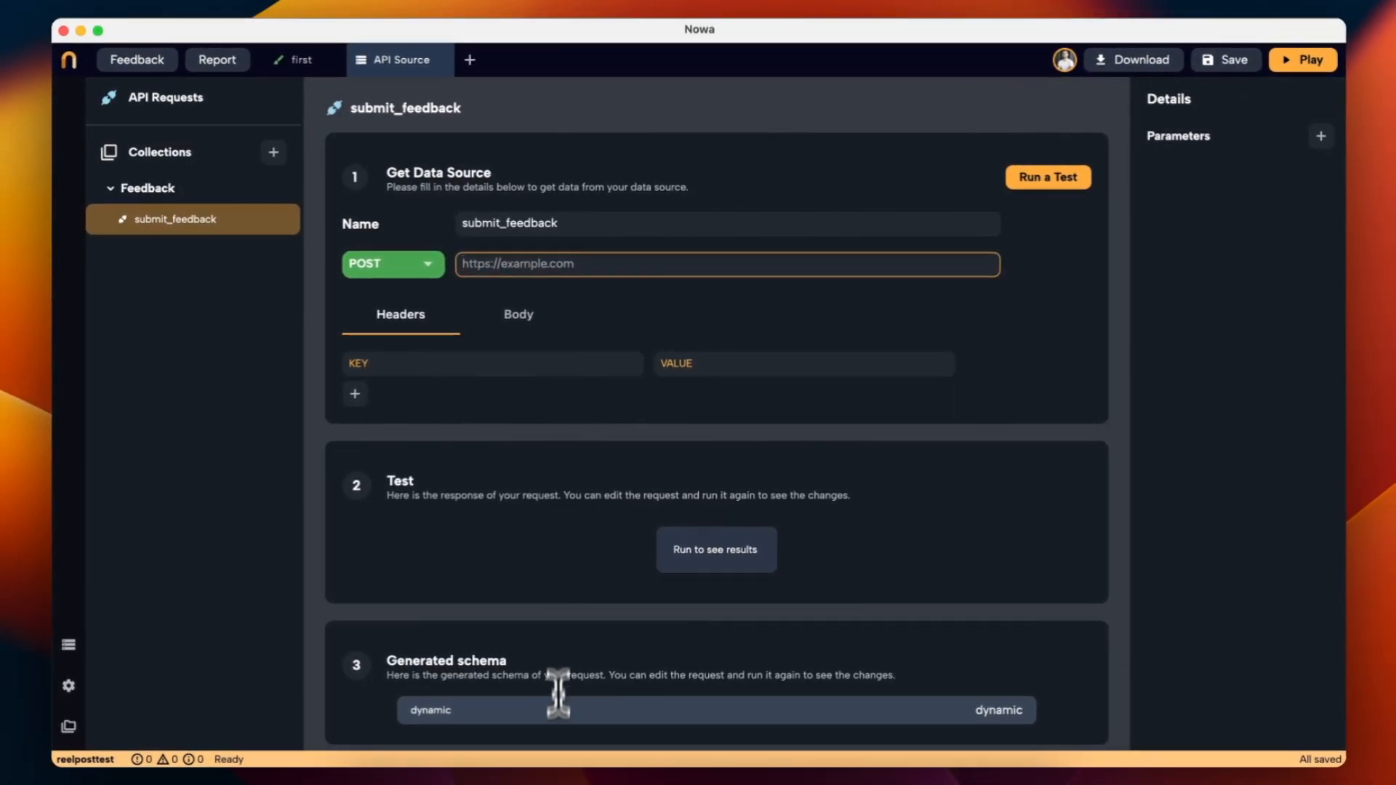
left_click(547, 772)
left_click(455, 38)
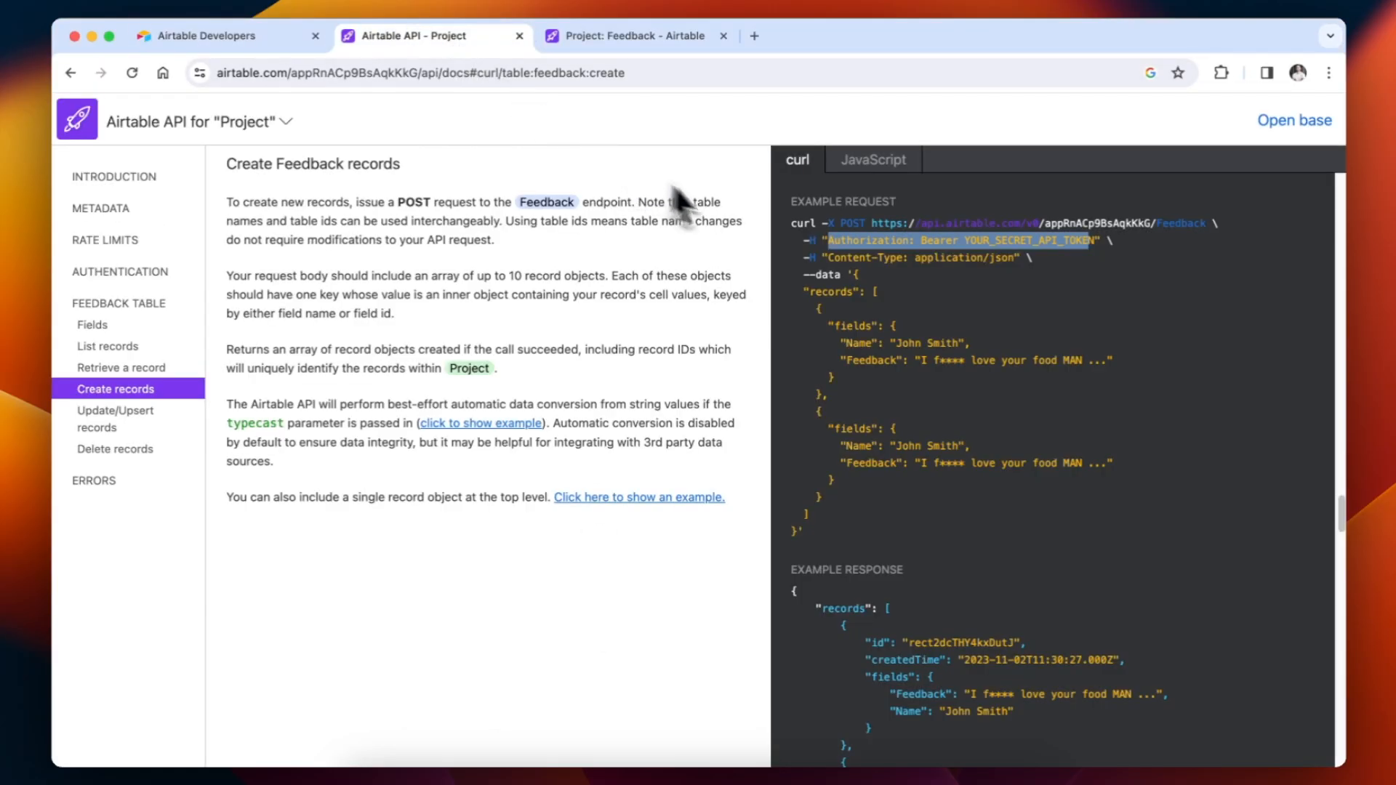
left_click_drag(869, 223, 1209, 223)
key("super+c")
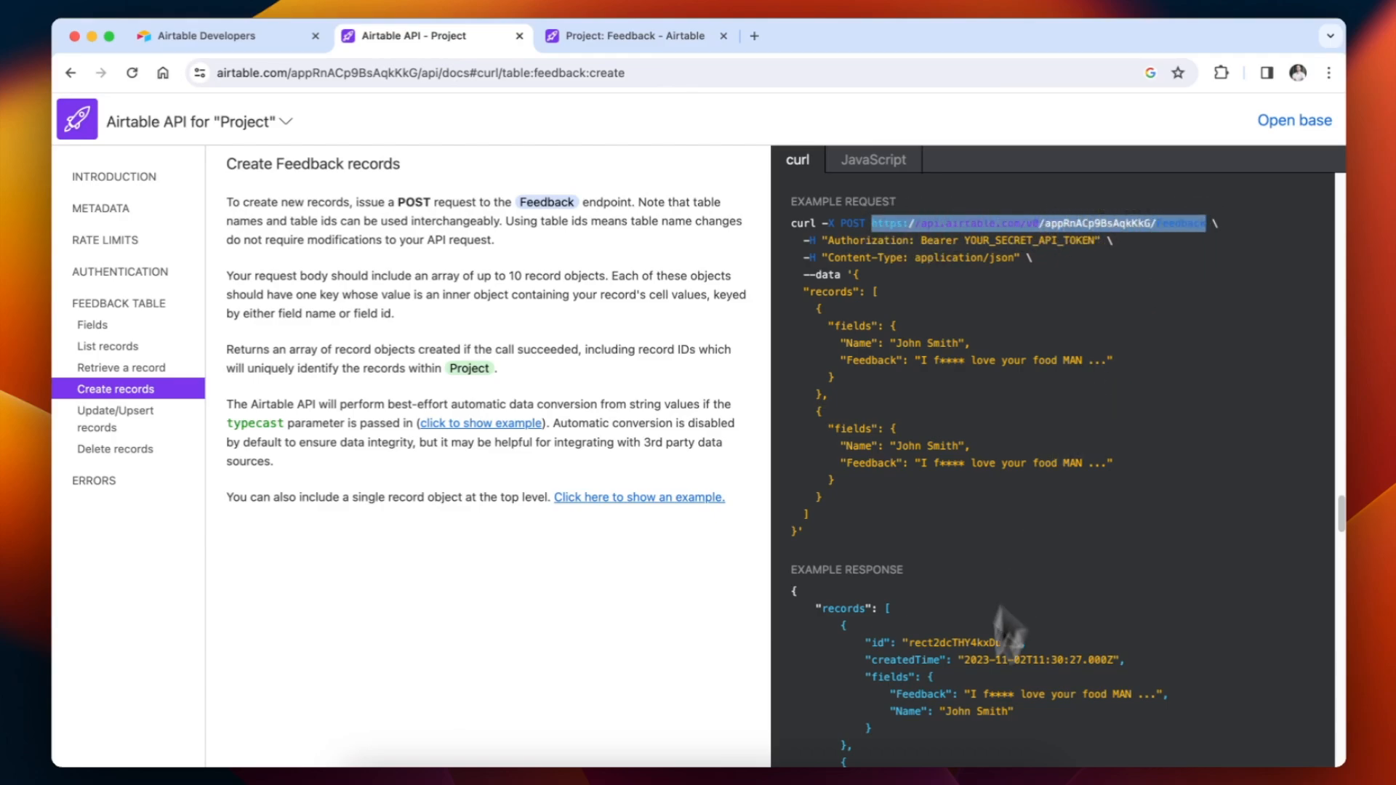
left_click(877, 772)
left_click(525, 265)
key("super+v")
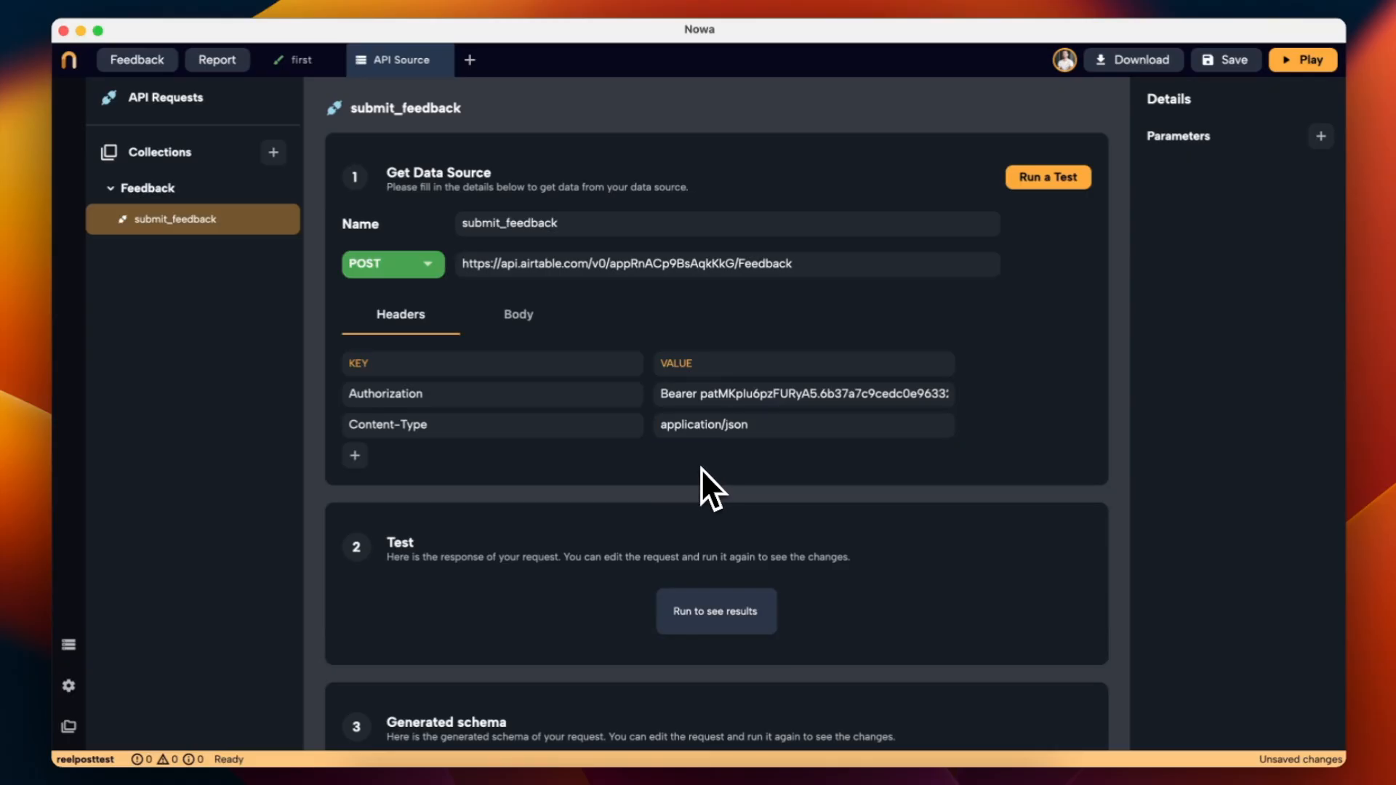
Fill the request body with the JSON data from Airtable's create-records example and remove its second record.
left_click(520, 319)
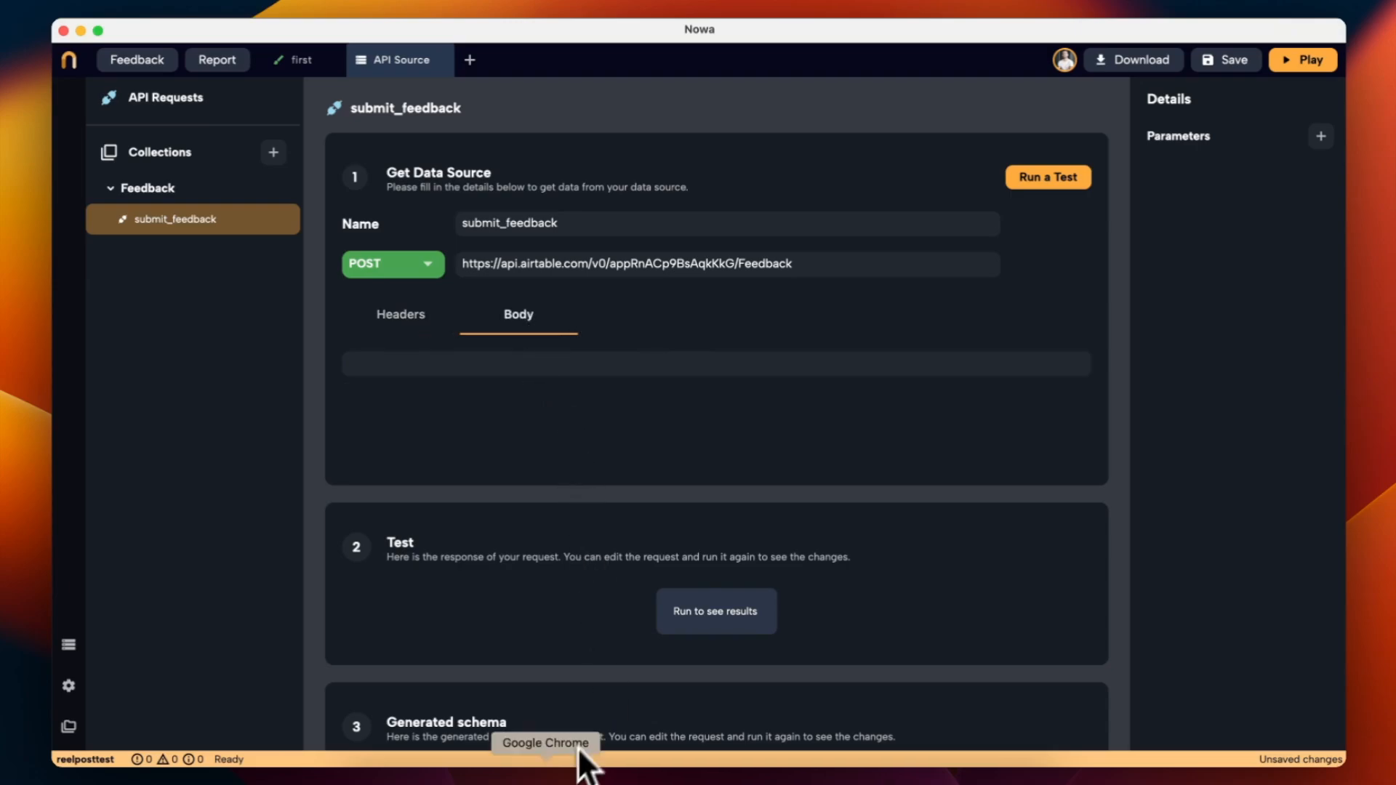
left_click(577, 754)
left_click_drag(855, 275, 858, 459)
key("super+c")
left_click(866, 756)
left_click(524, 367)
key("super+v")
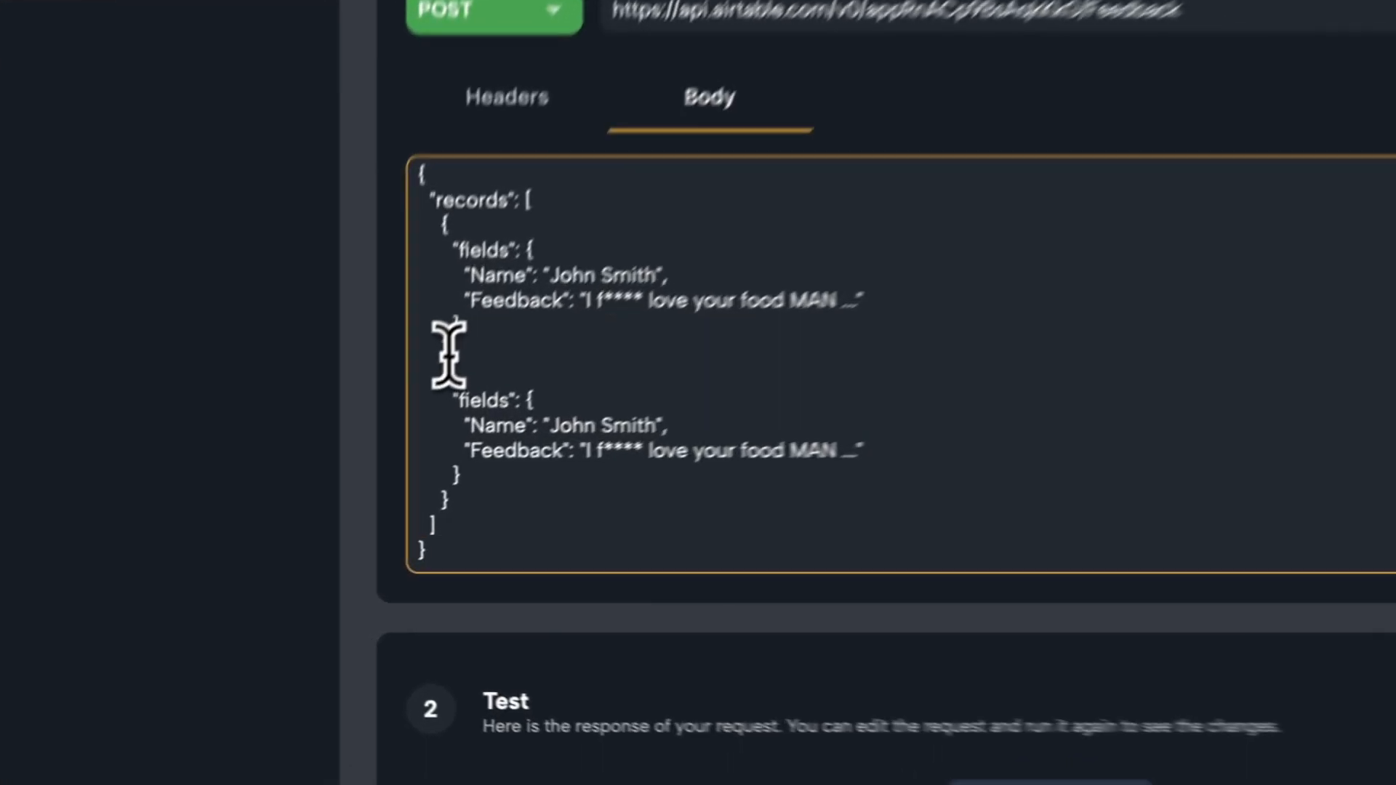
left_click_drag(366, 461, 396, 541)
key("BackSpace")
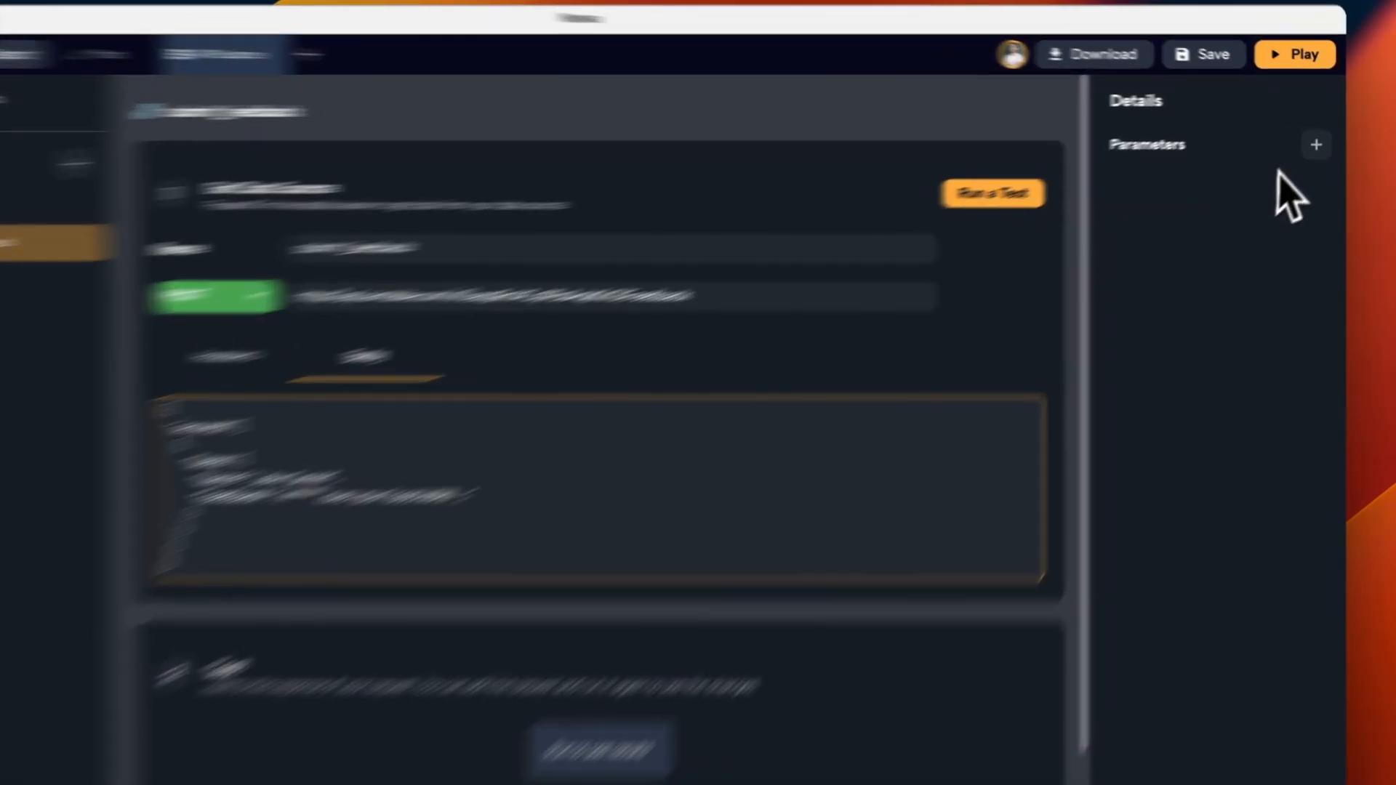
Create a String parameter called name with the default value "this is a test name".
left_click(1316, 144)
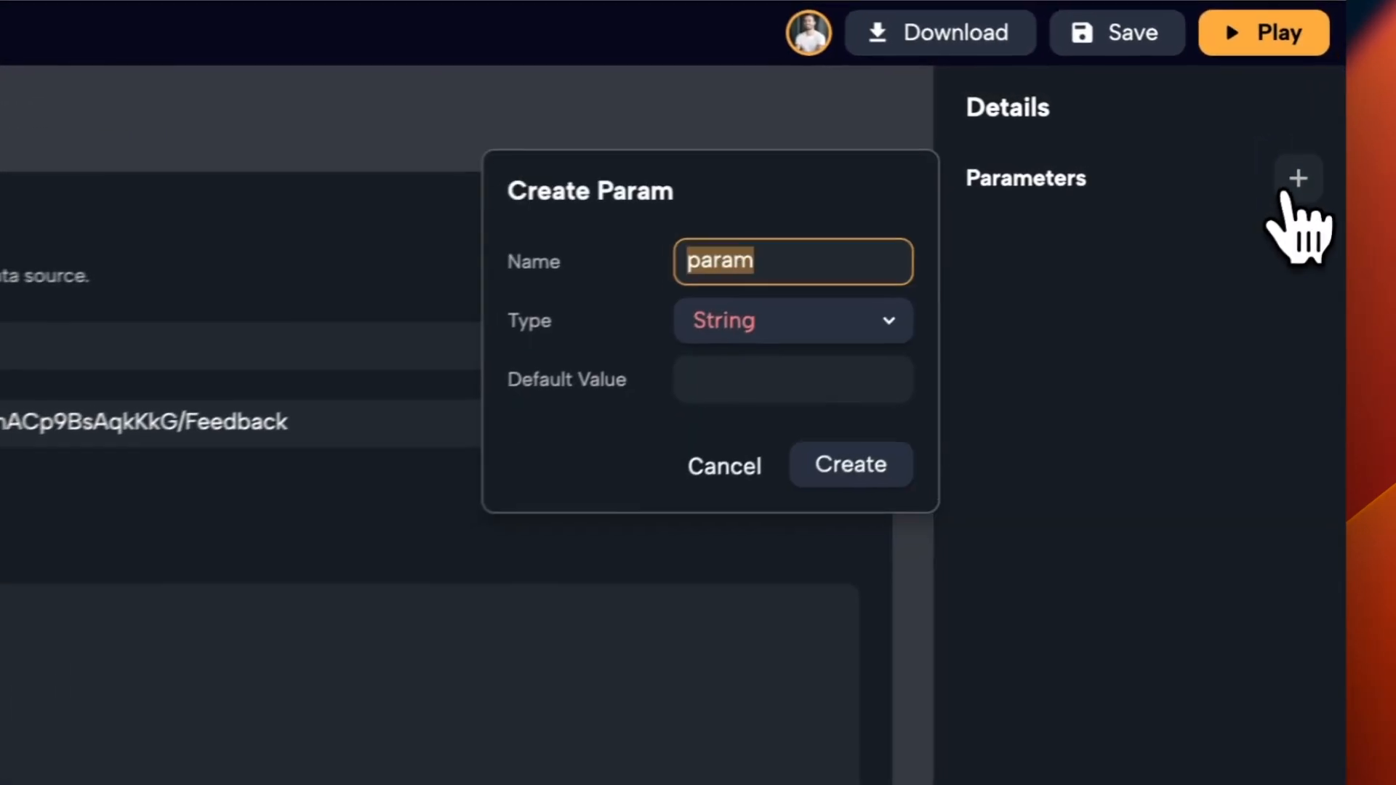
type("name")
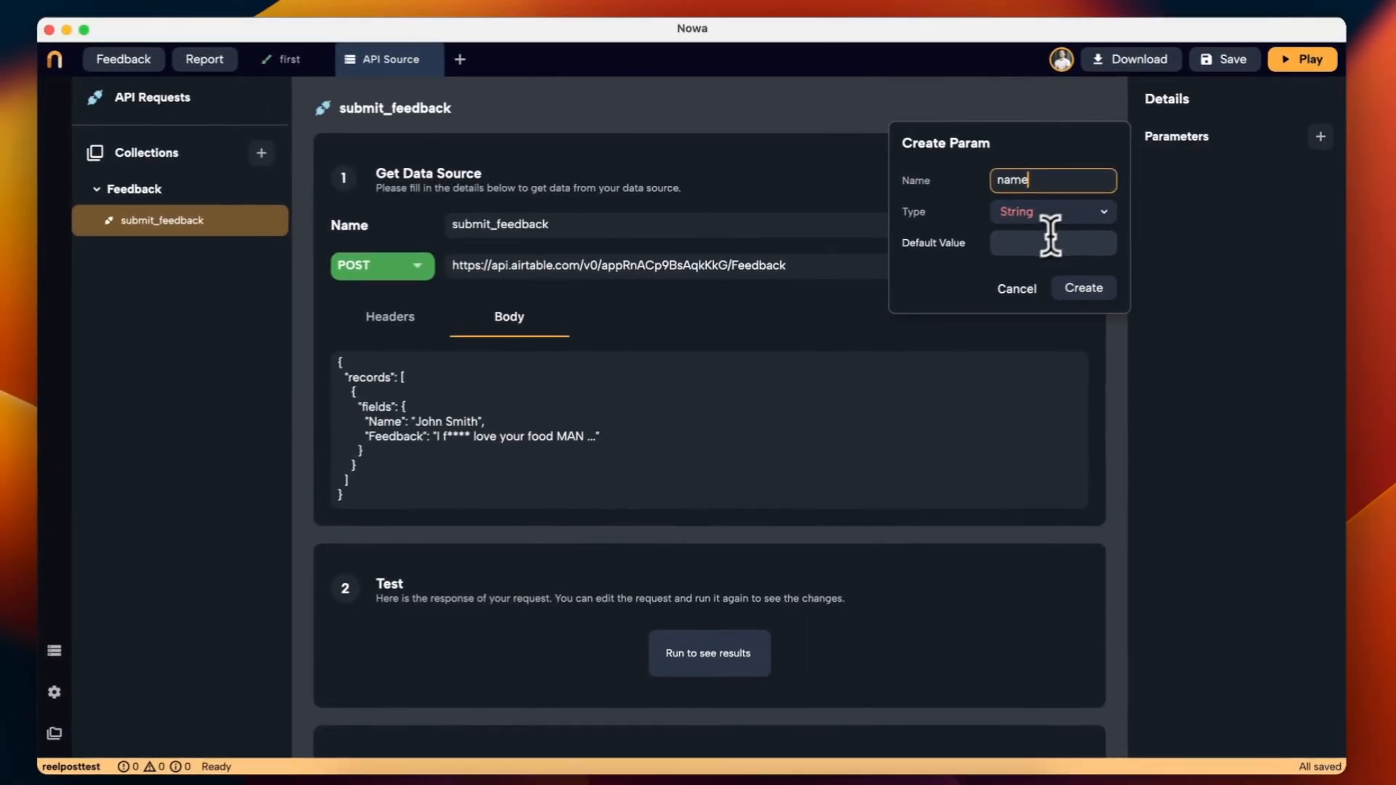
left_click(1011, 257)
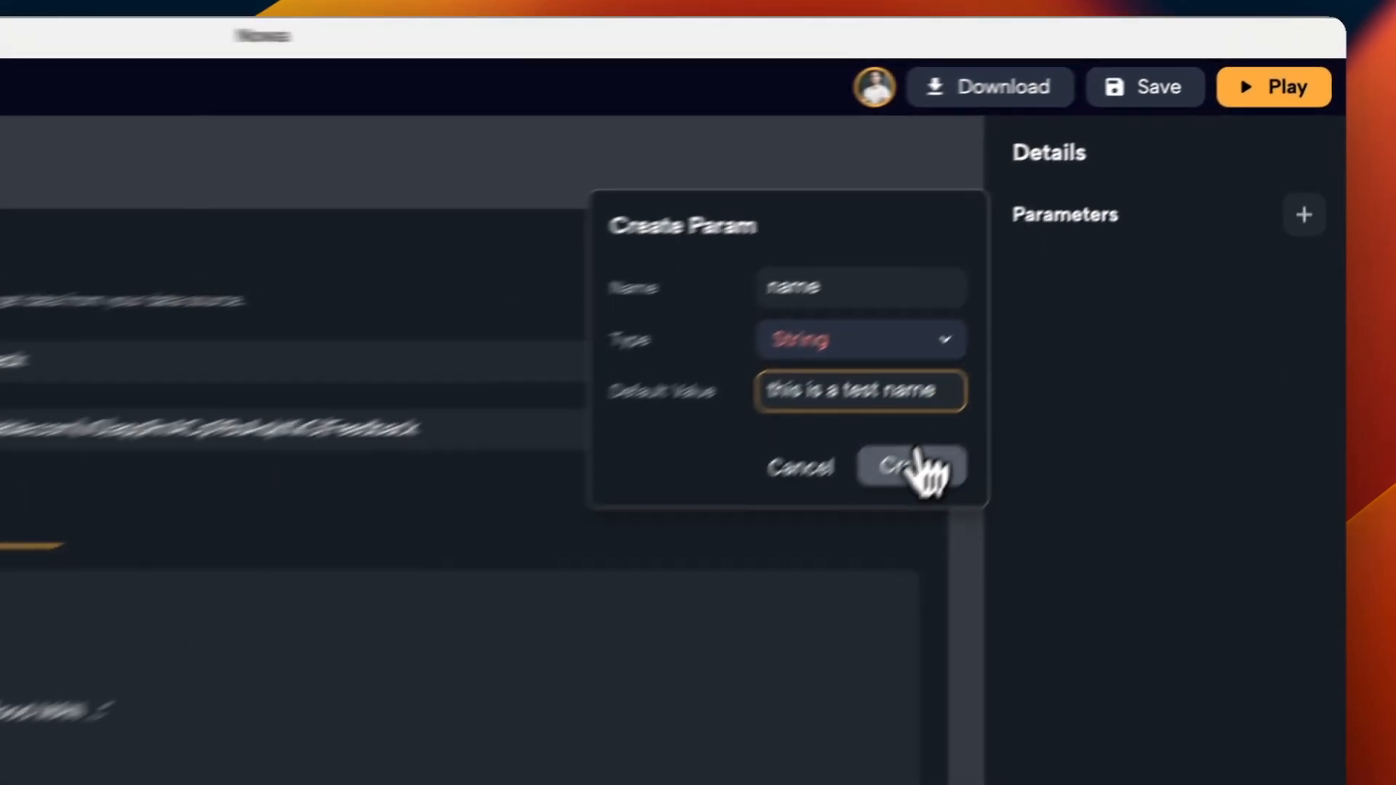
left_click(1087, 286)
Create a String parameter called feedback with the default value "this is a feedback test".
left_click(1321, 136)
type("feedback")
left_click(861, 462)
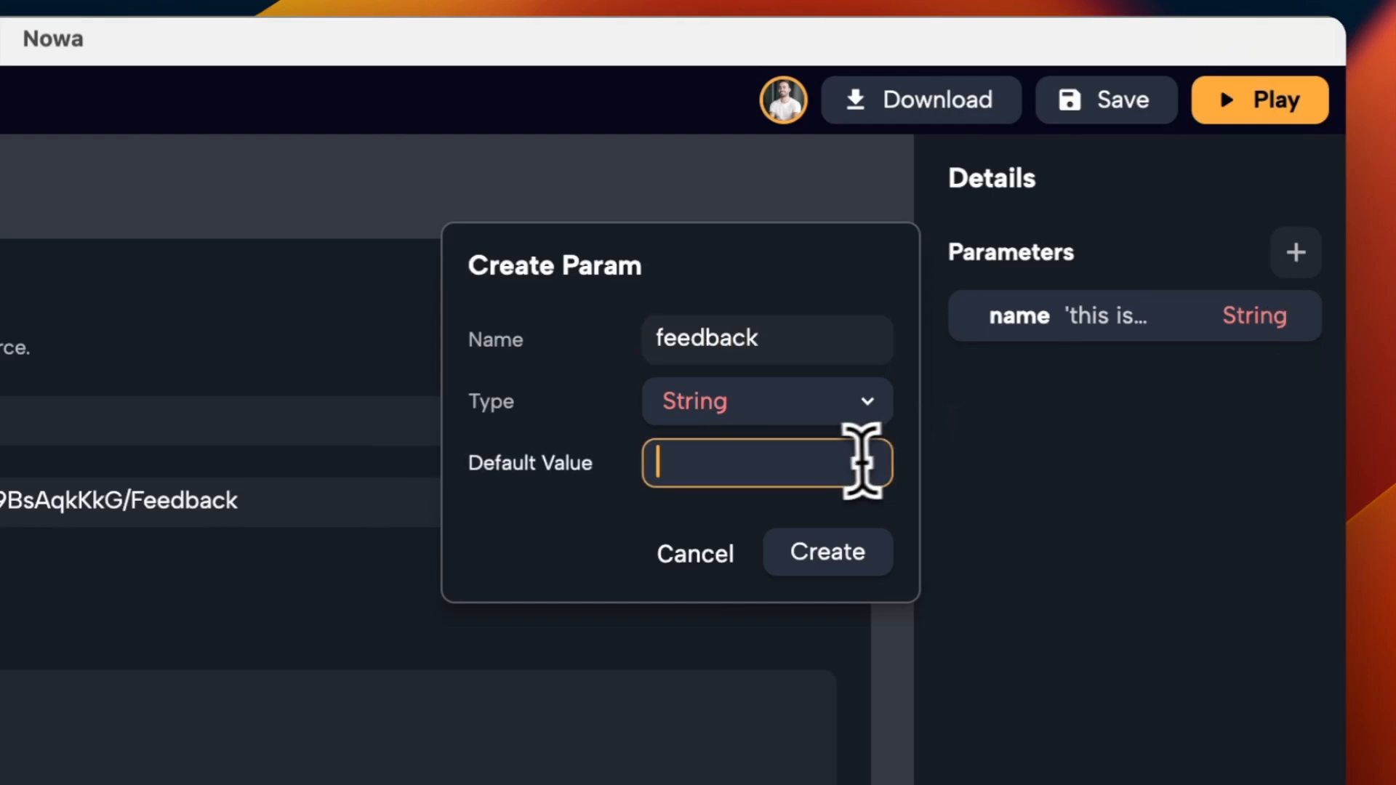
type("this is a feedbac")
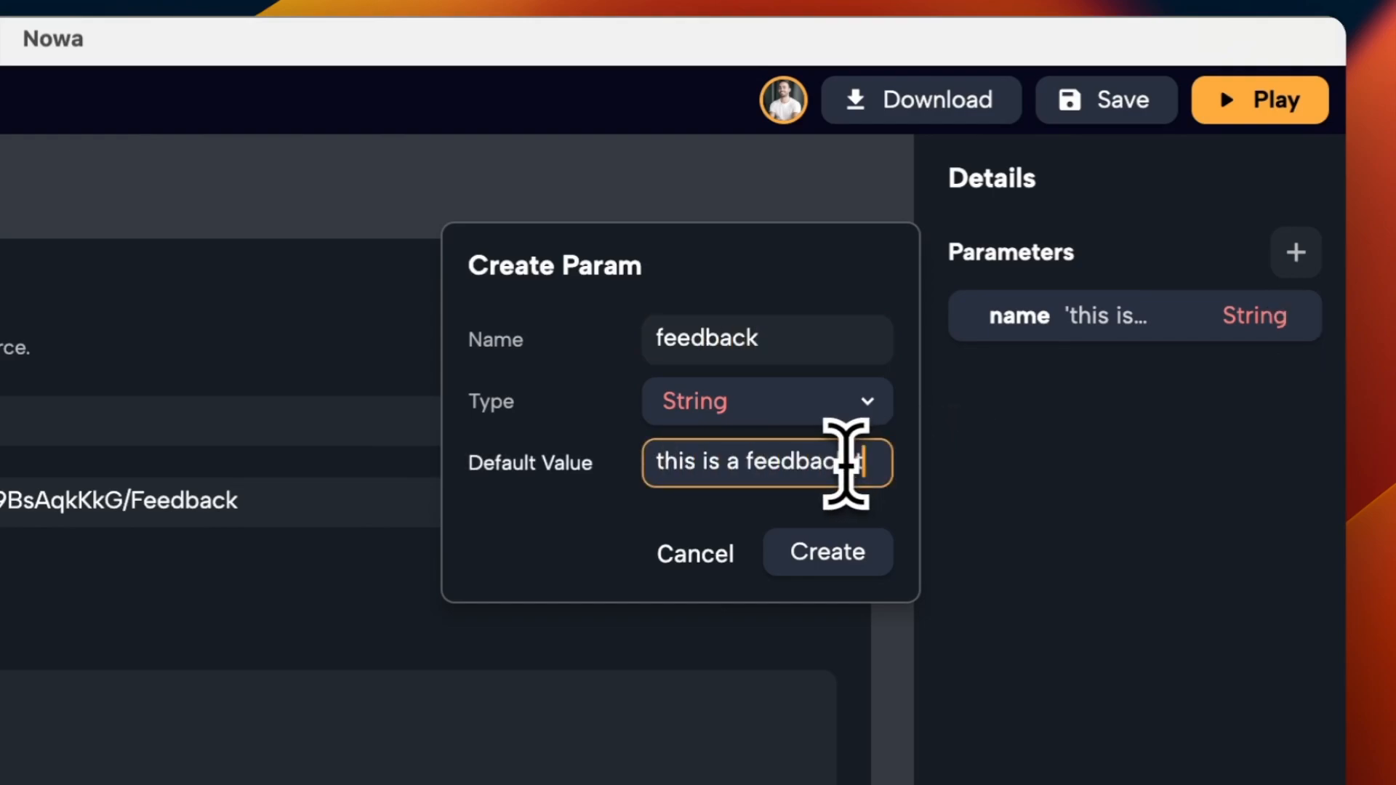
type("k test")
left_click(828, 552)
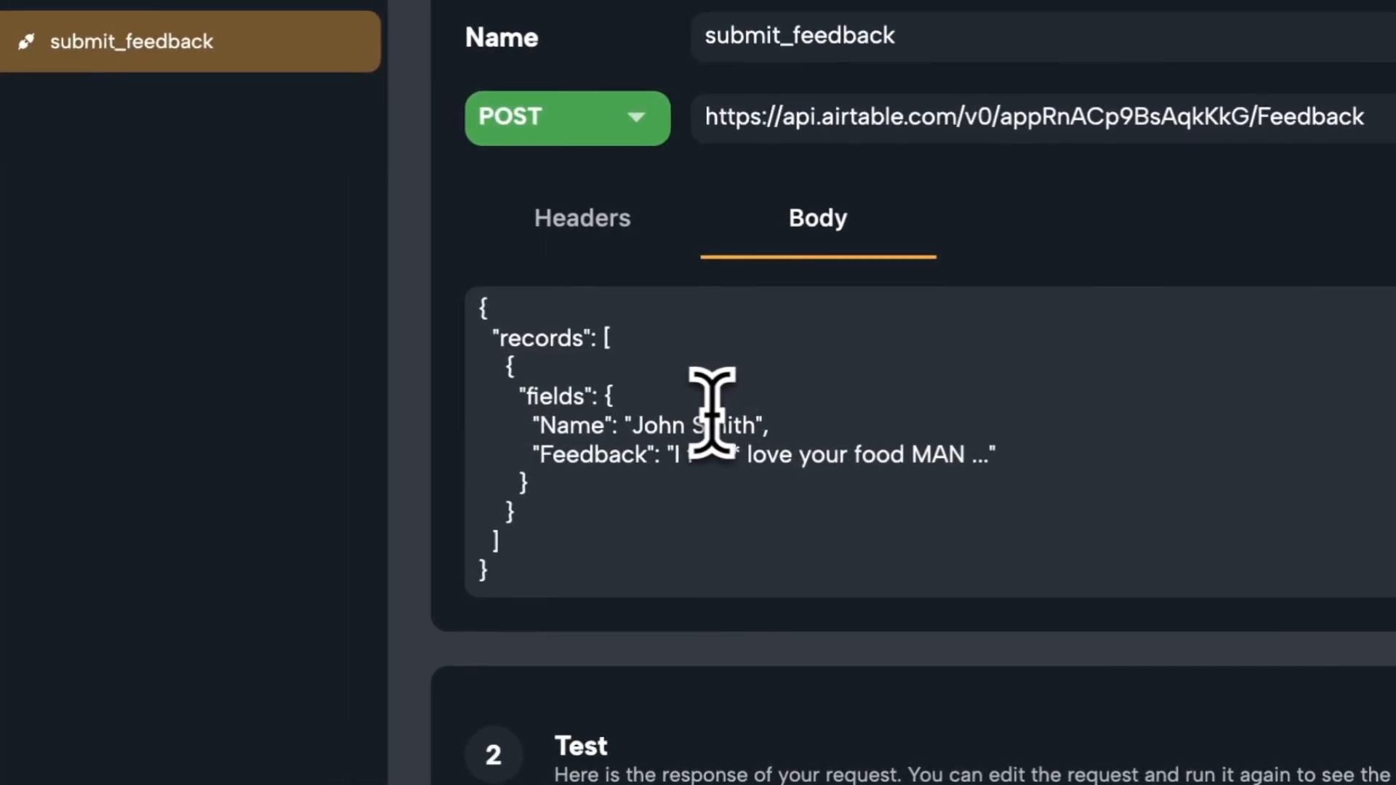
Replace the sample Name value in the request body with a link to the name parameter.
left_click(757, 408)
left_click_drag(763, 425, 630, 430)
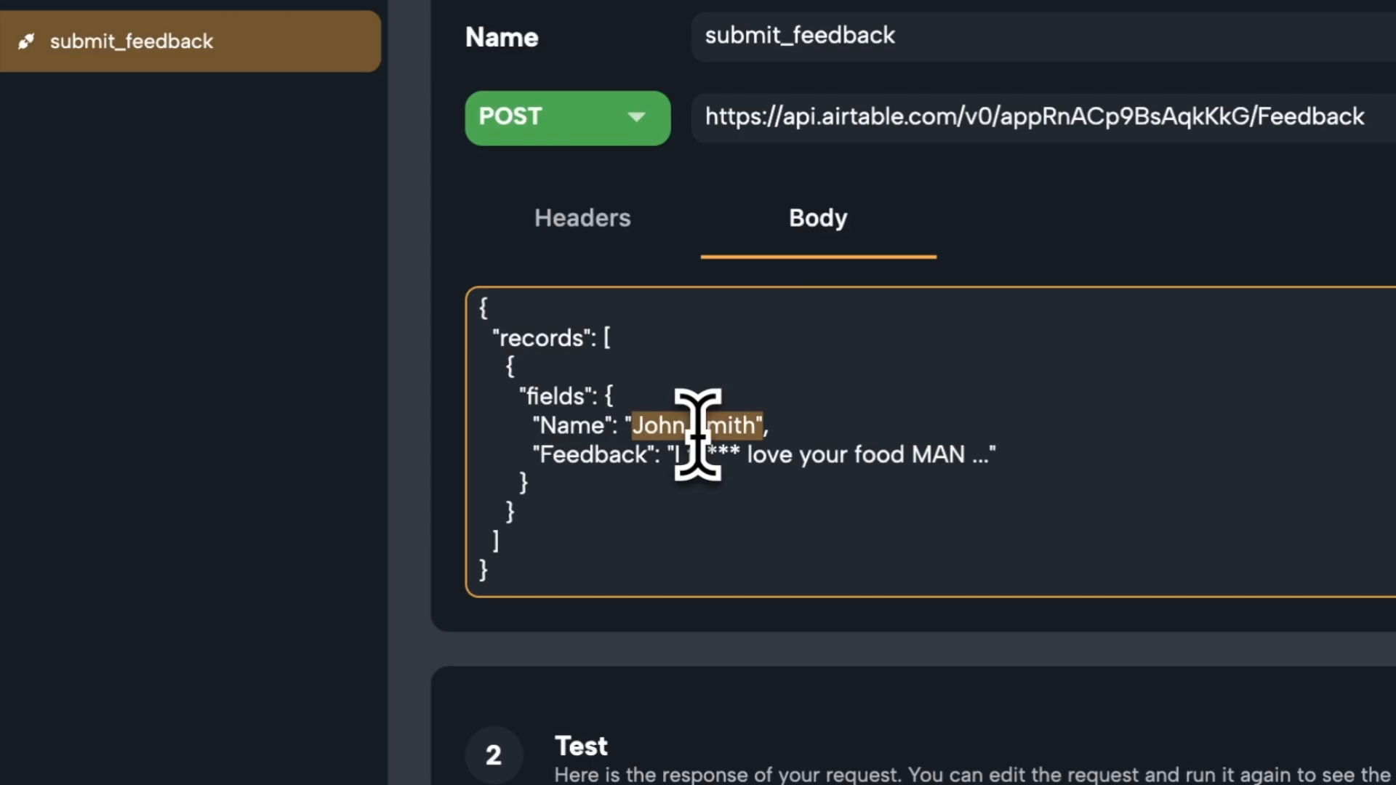
right_click(699, 435)
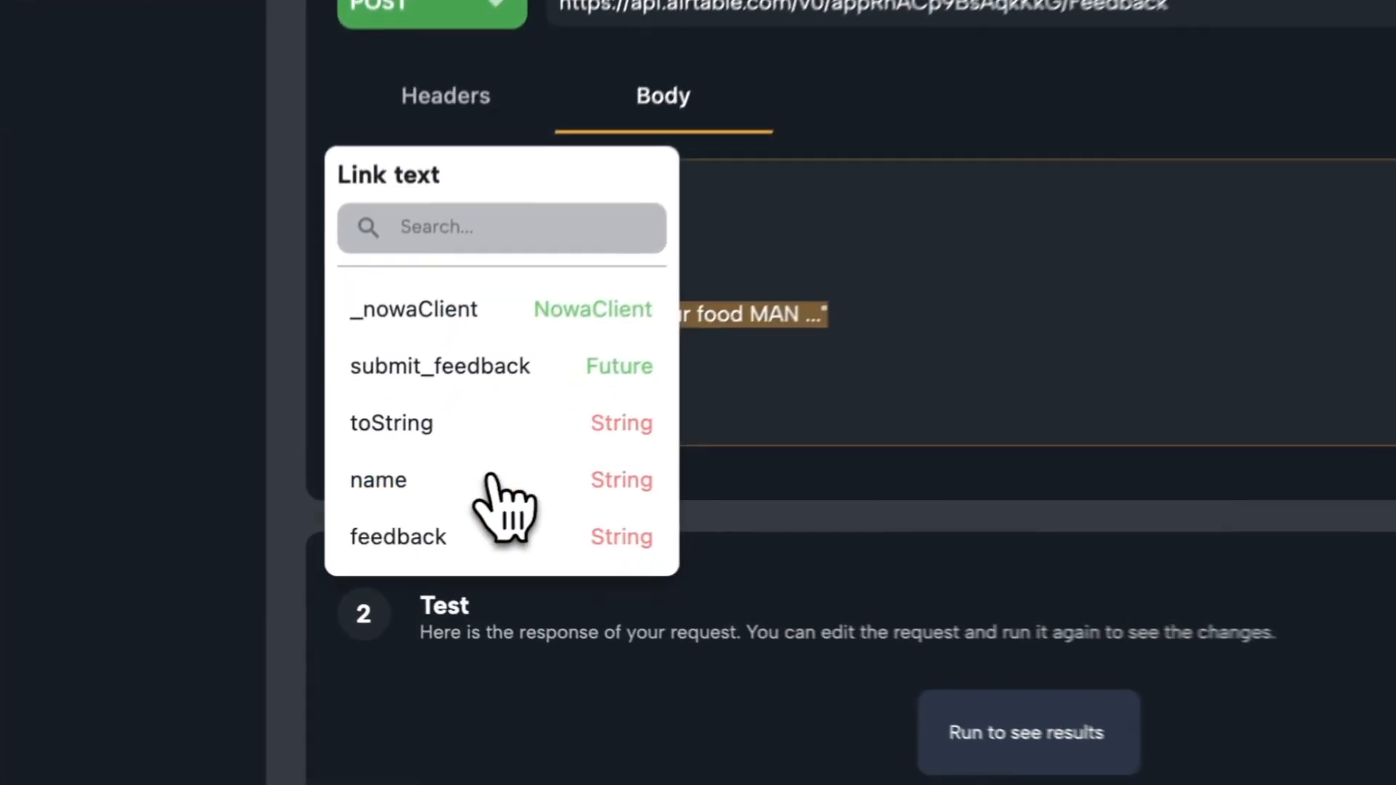
left_click(429, 515)
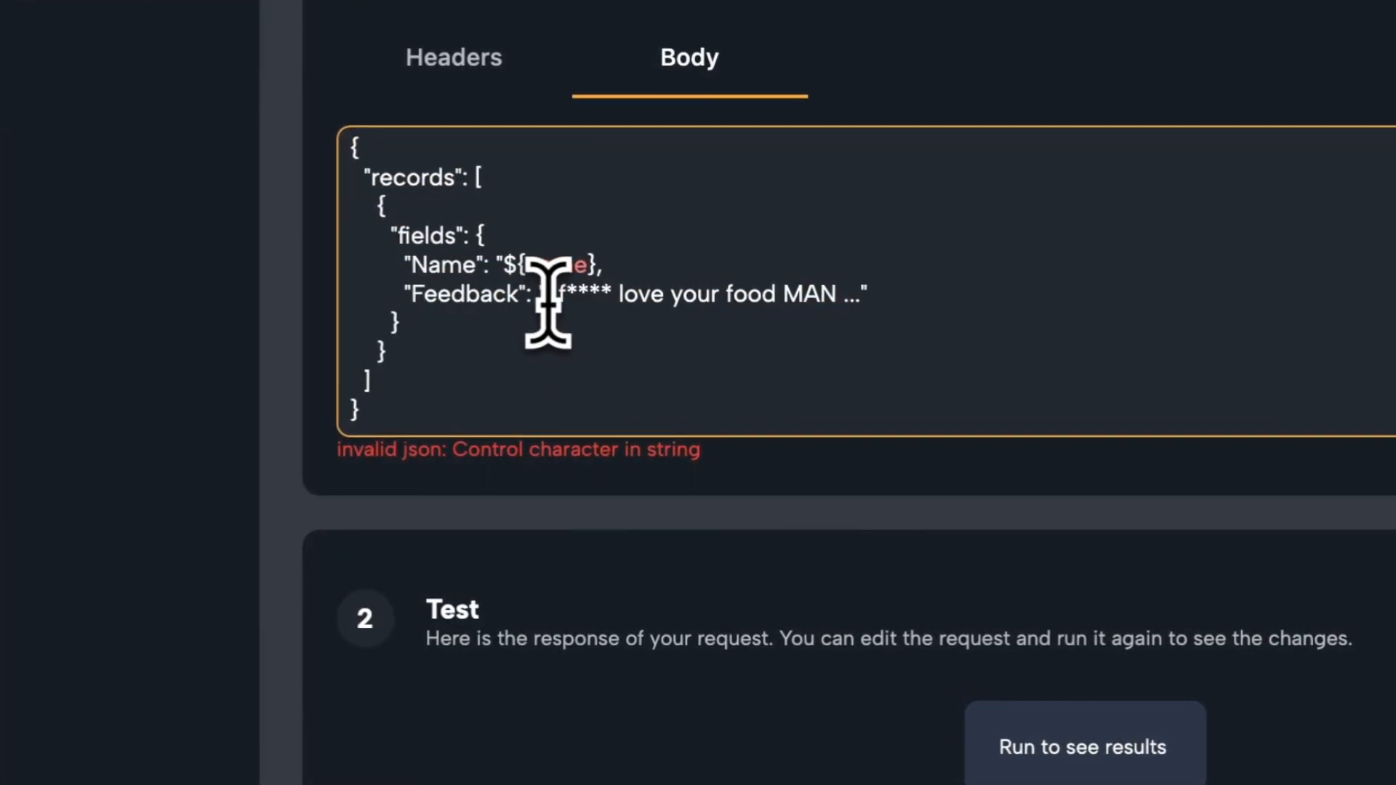
Replace the sample Feedback text in the body with a link to the feedback parameter and restore the closing quote after ${name}.
left_click_drag(560, 295, 806, 291)
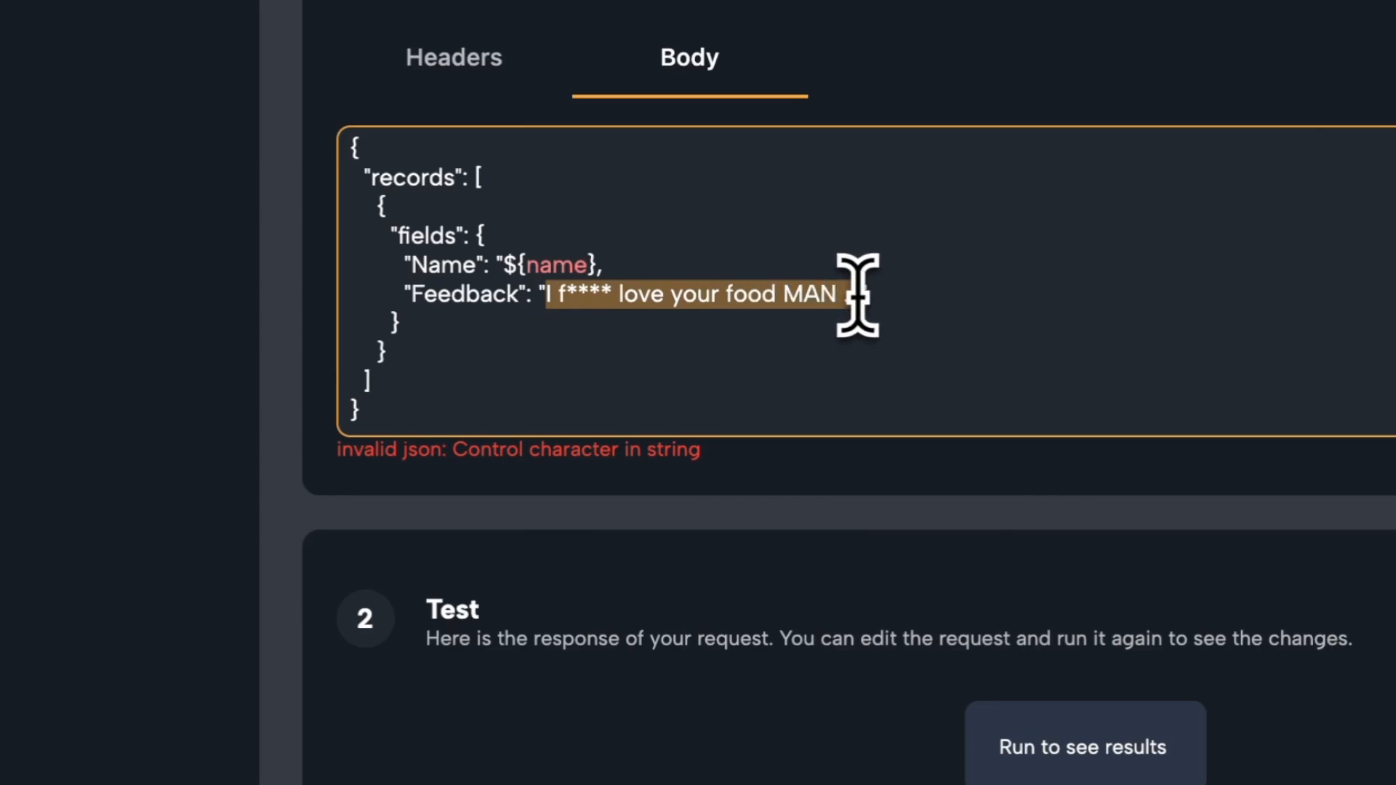
key("BackSpace")
type("$")
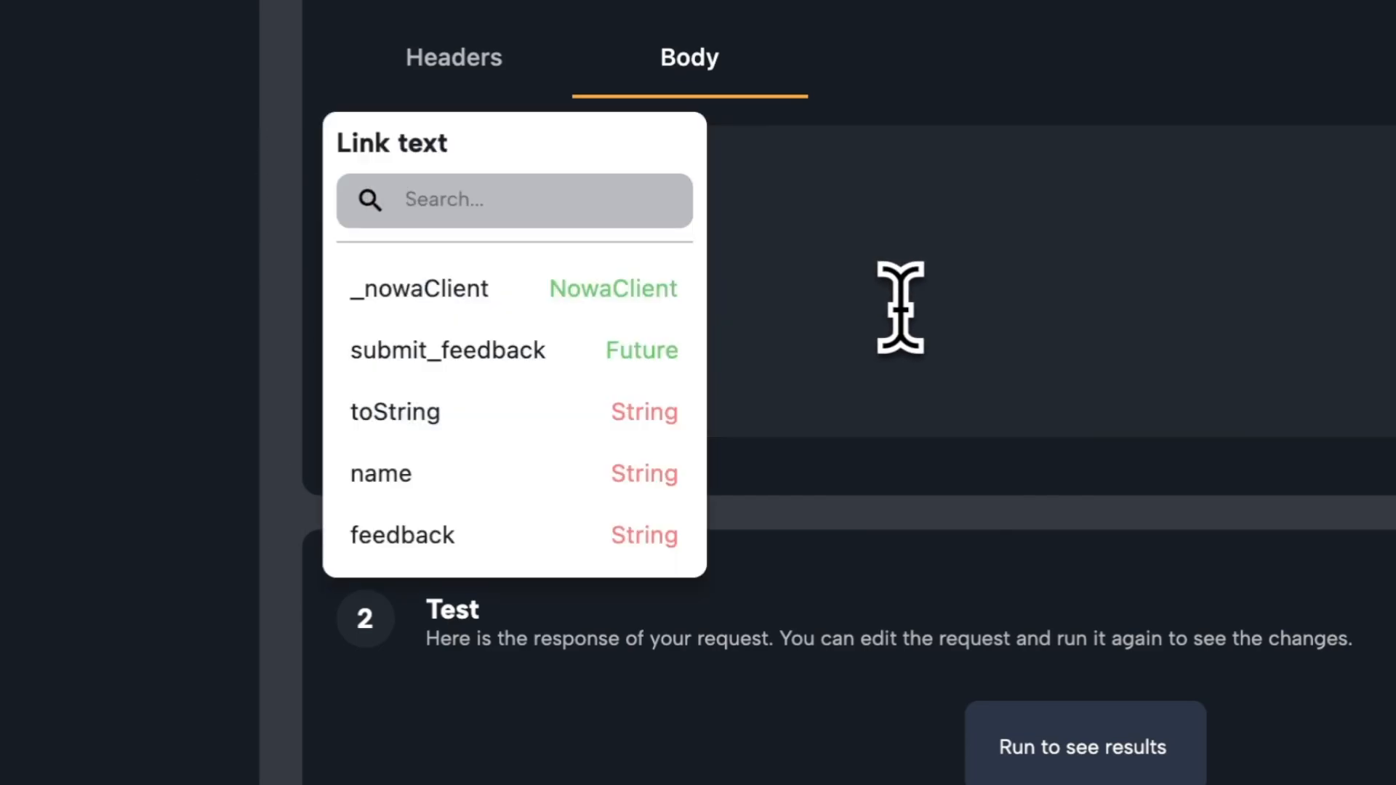
left_click(658, 535)
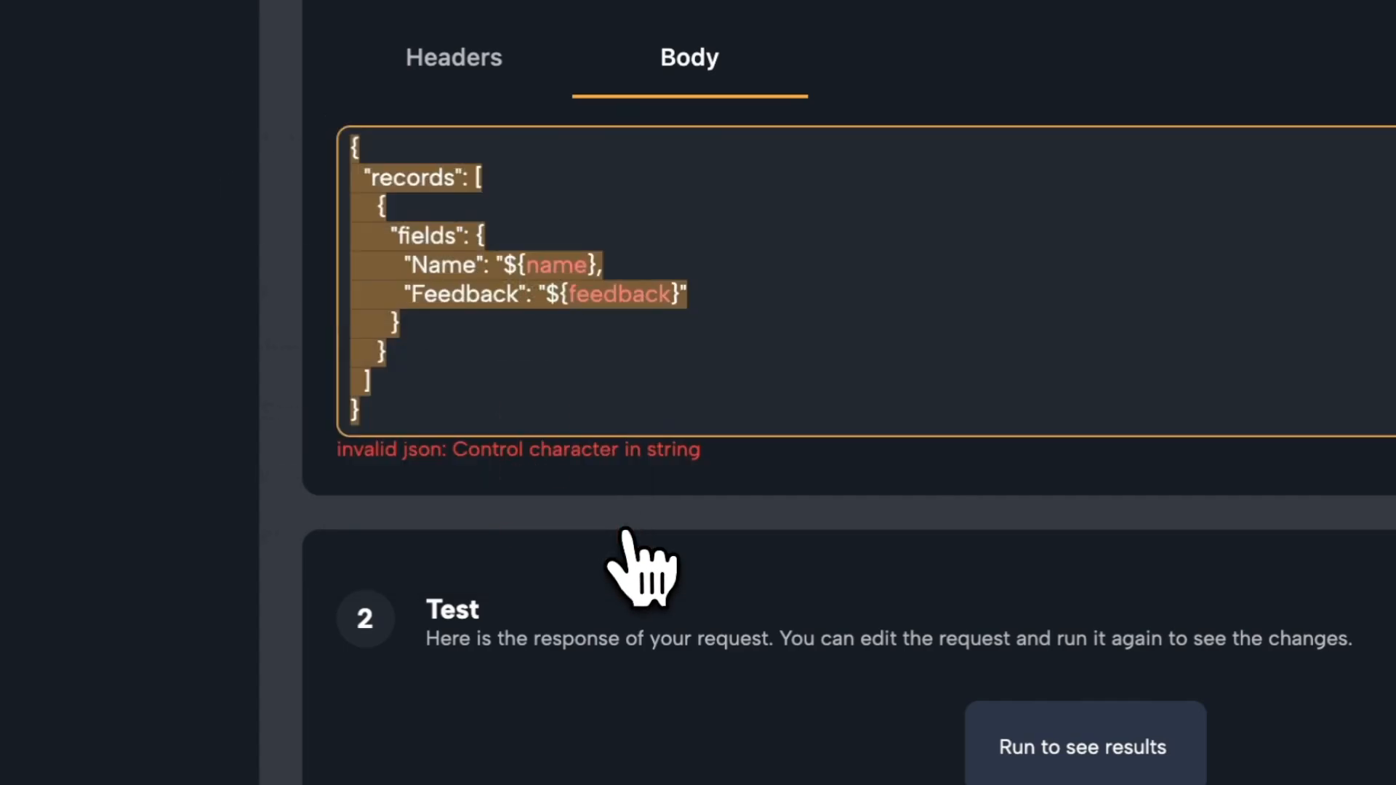
left_click(642, 268)
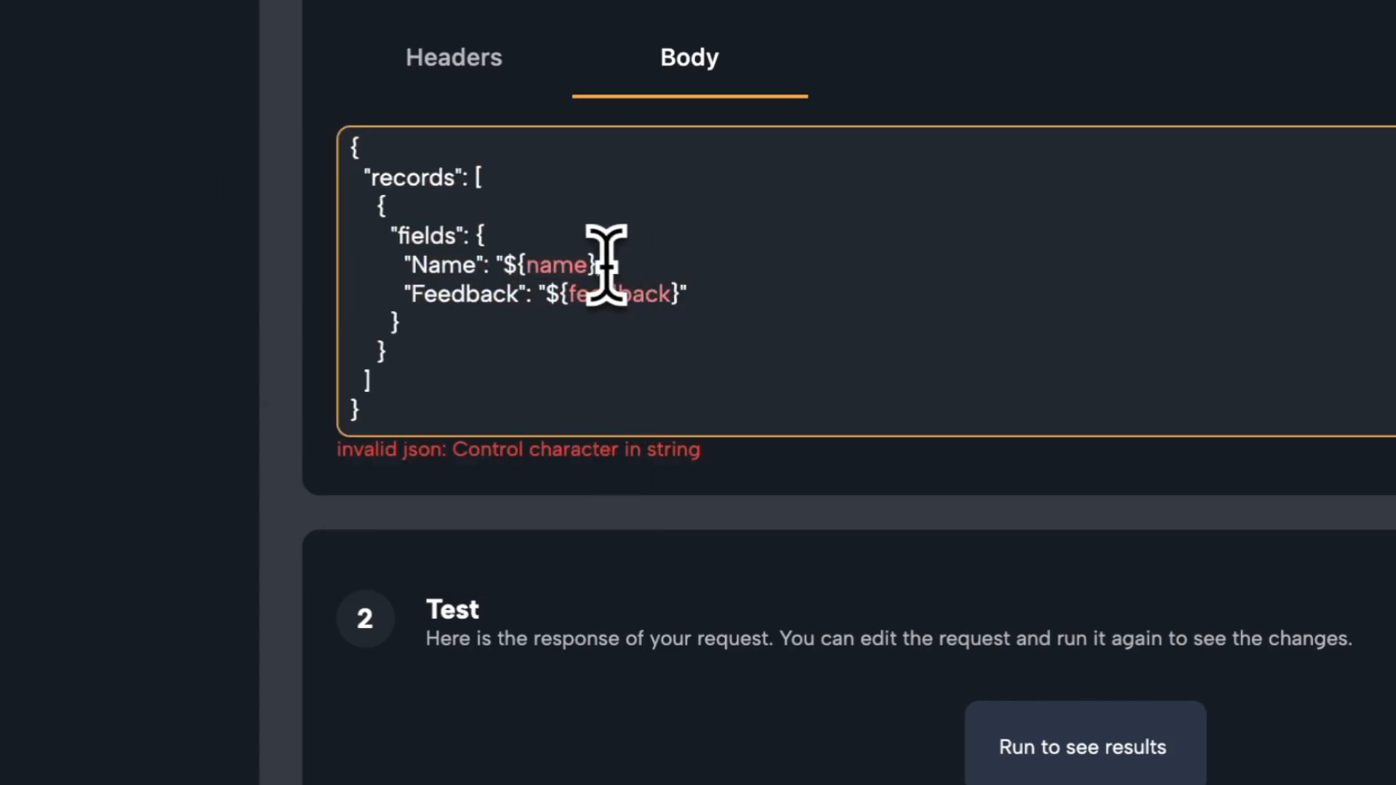
type("\"")
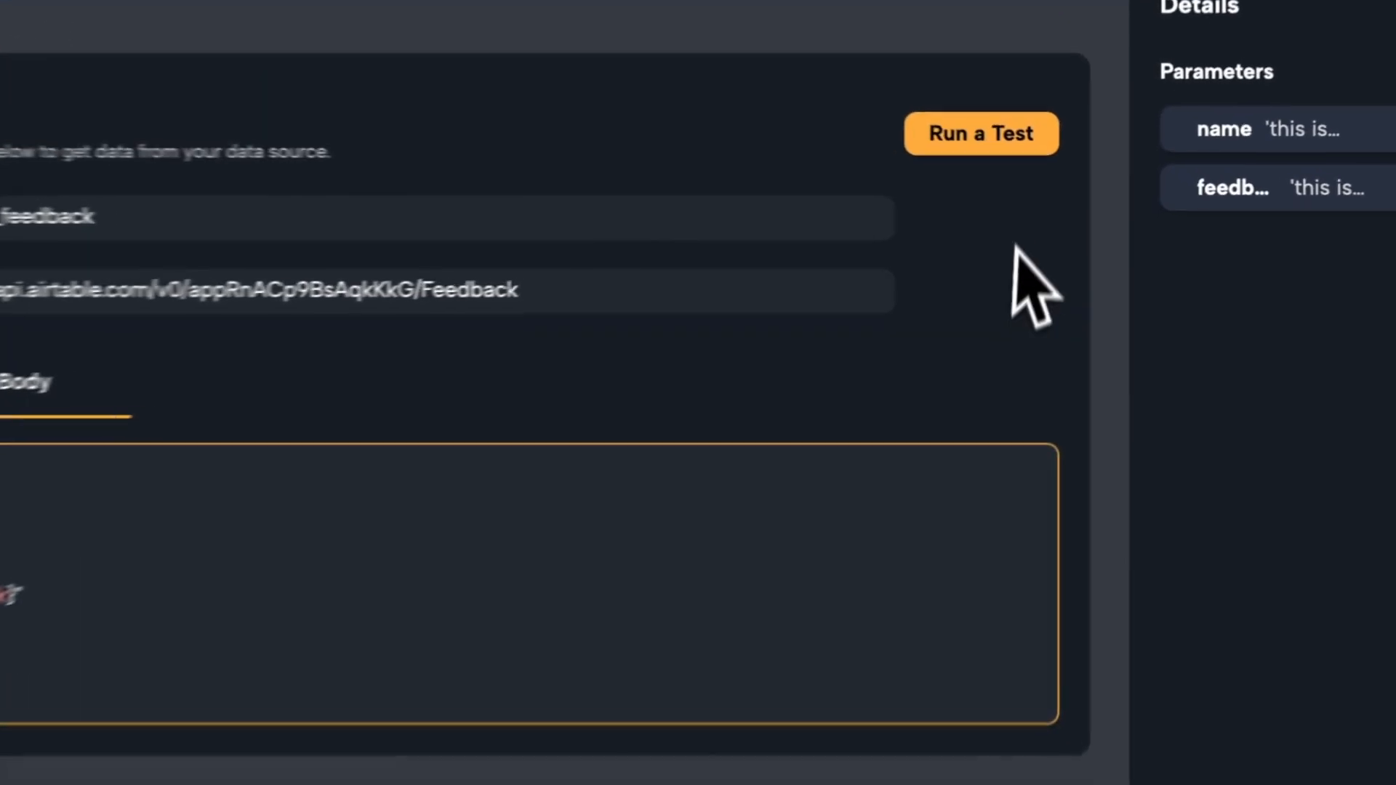
Run a test of the submit_feedback request and check the submitted record in the response and in Airtable's Feedback table.
left_click(976, 149)
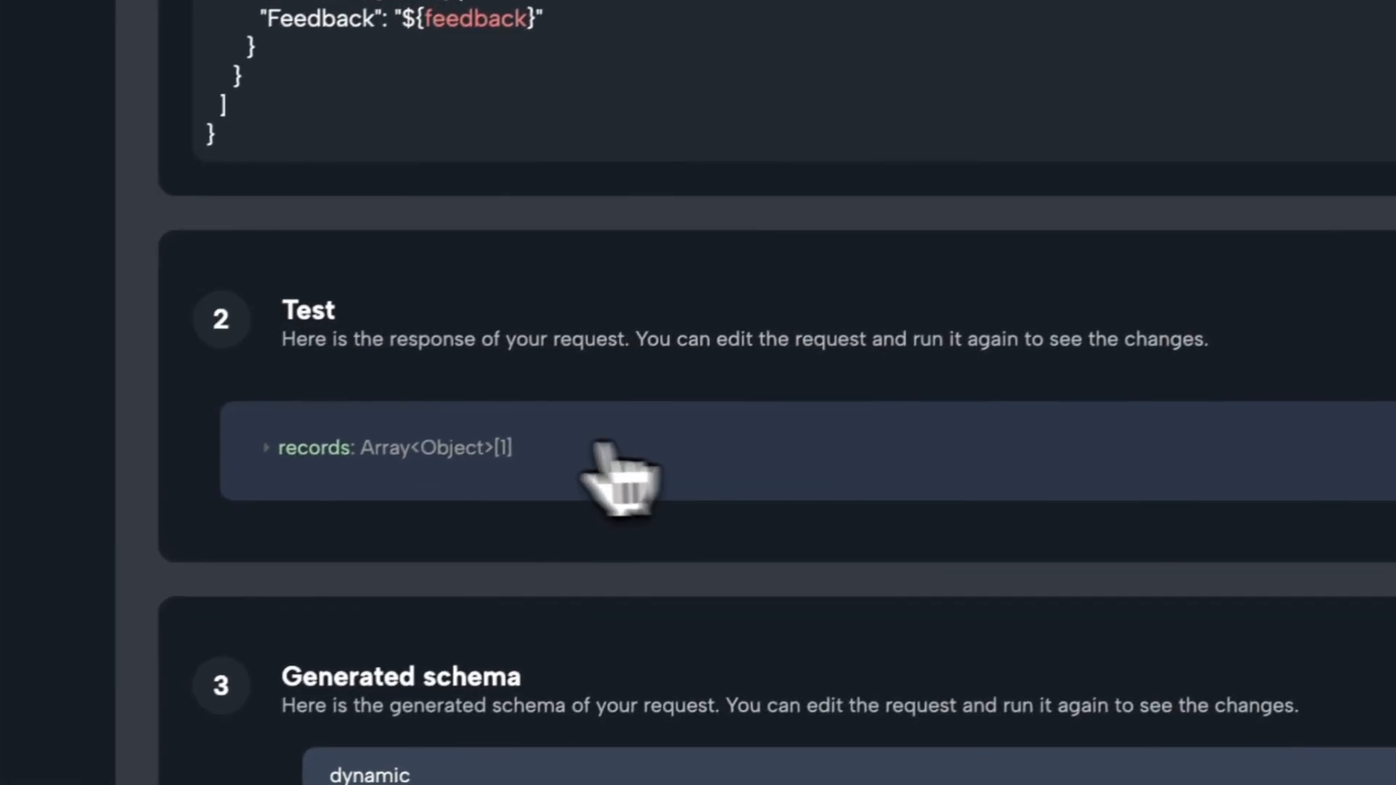
left_click(356, 509)
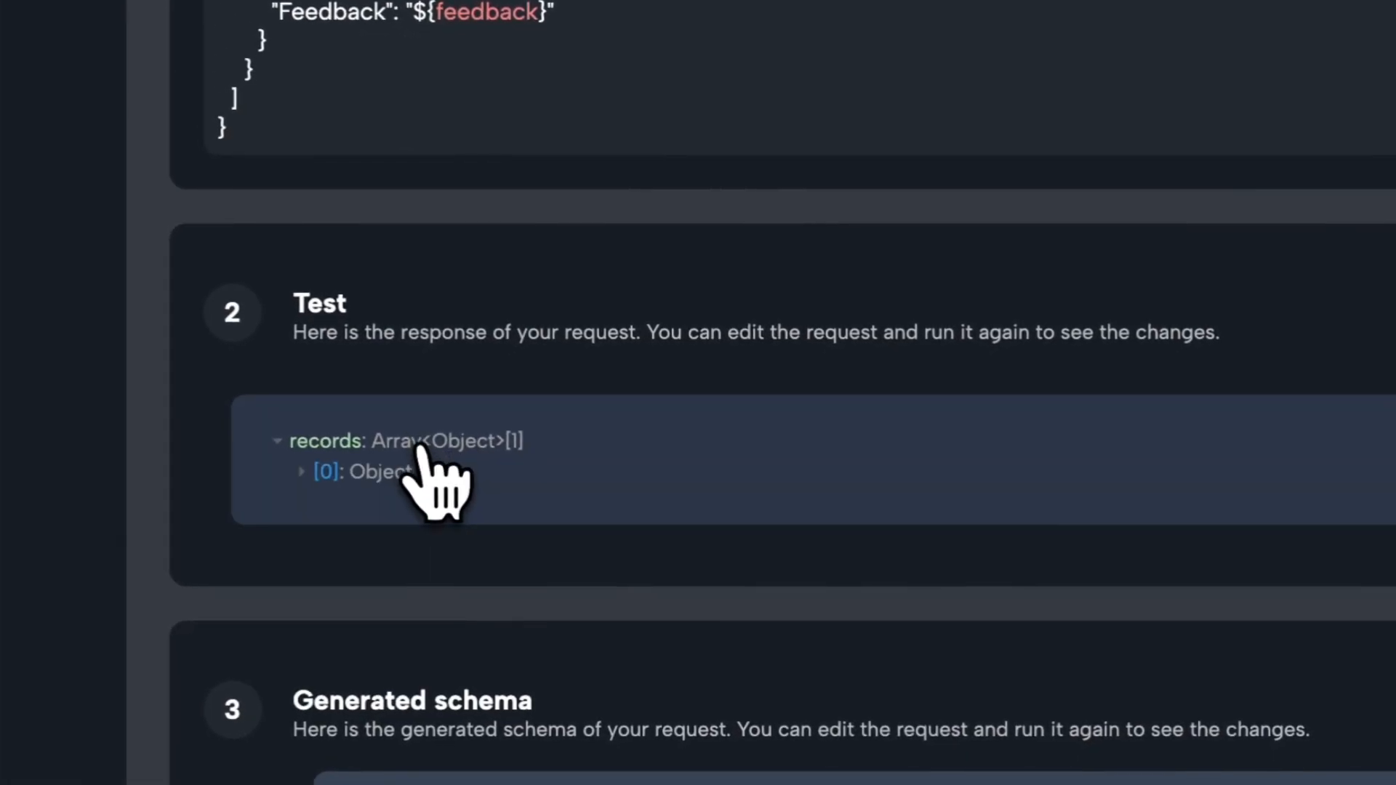
left_click(352, 544)
left_click(403, 565)
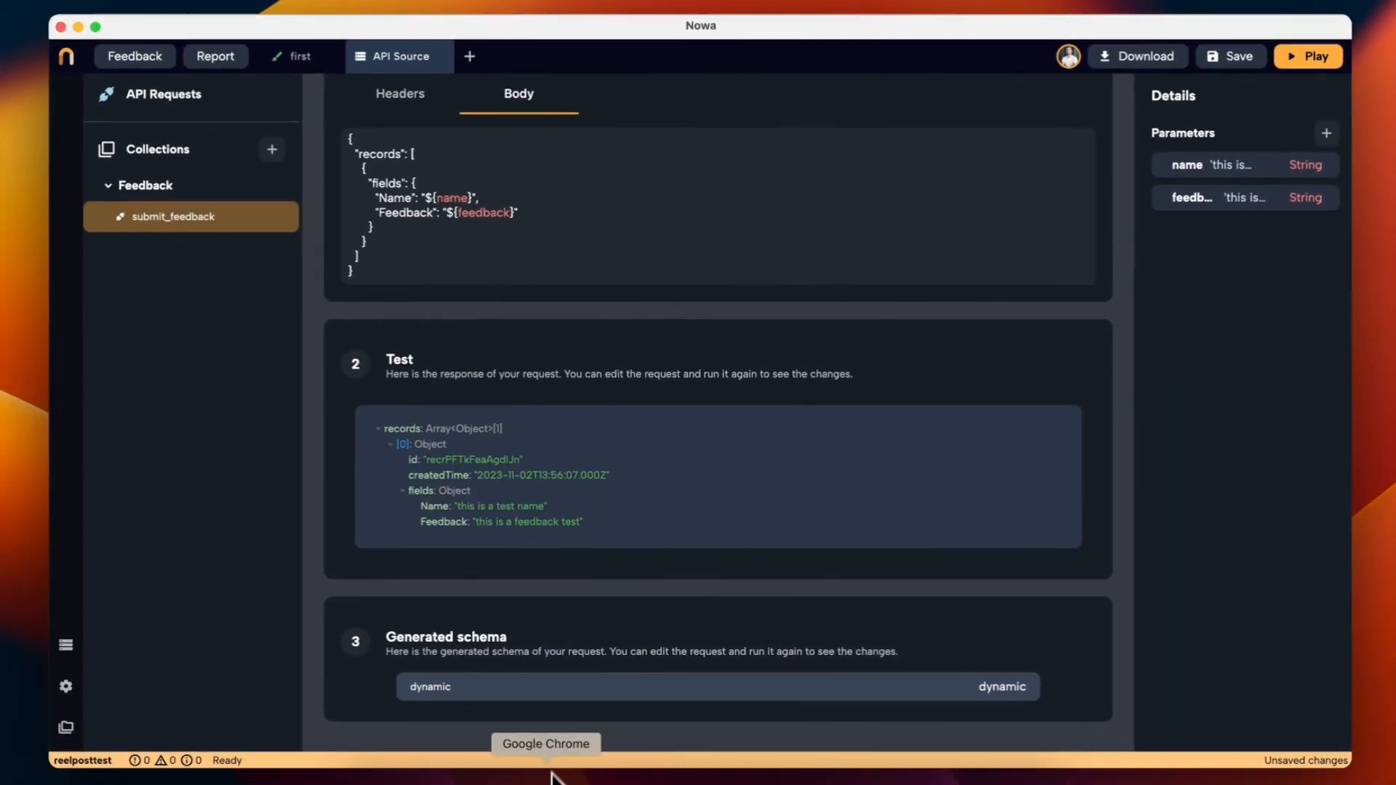
left_click(549, 773)
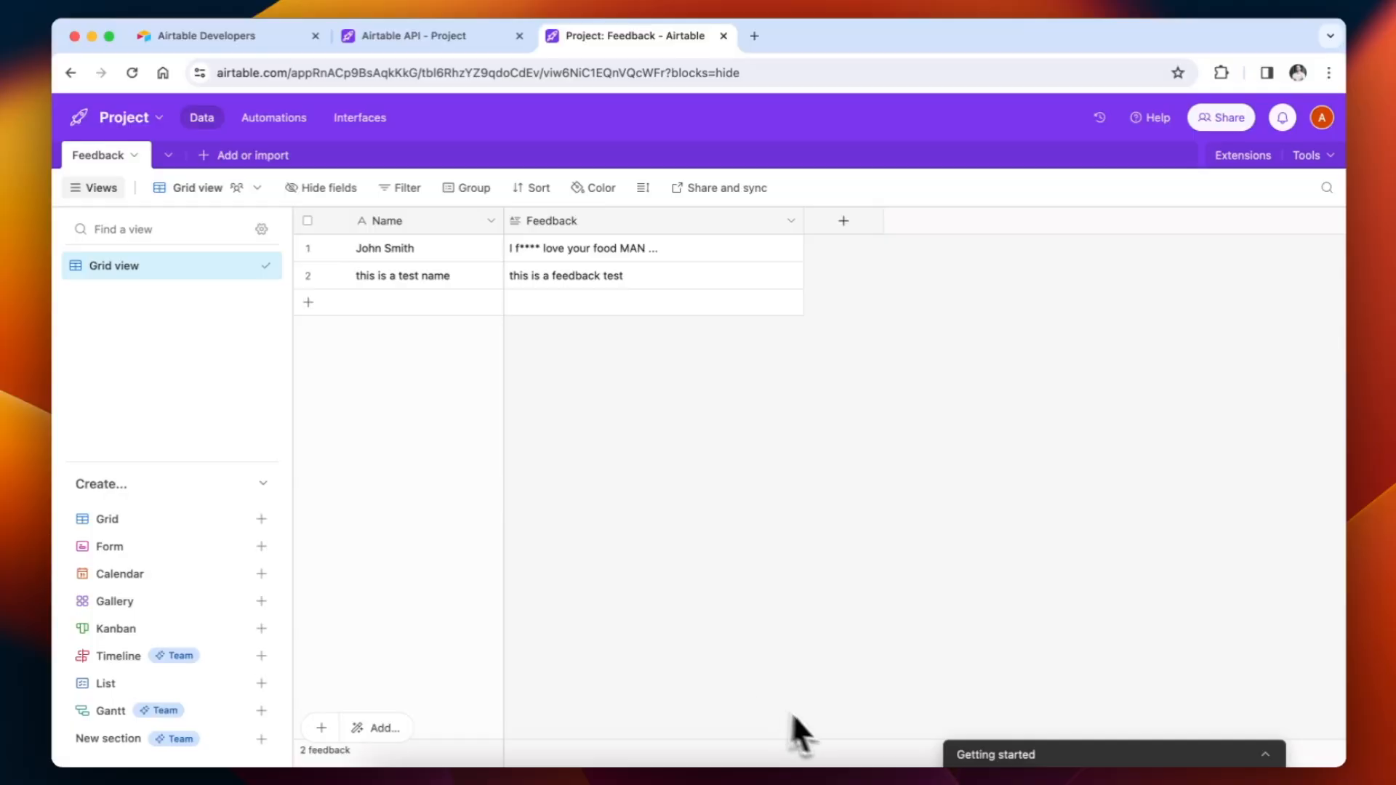
In Nowa, open the Submit button's On Pressed logic in its own tab and connect a submit_feedback API call to it.
left_click(887, 777)
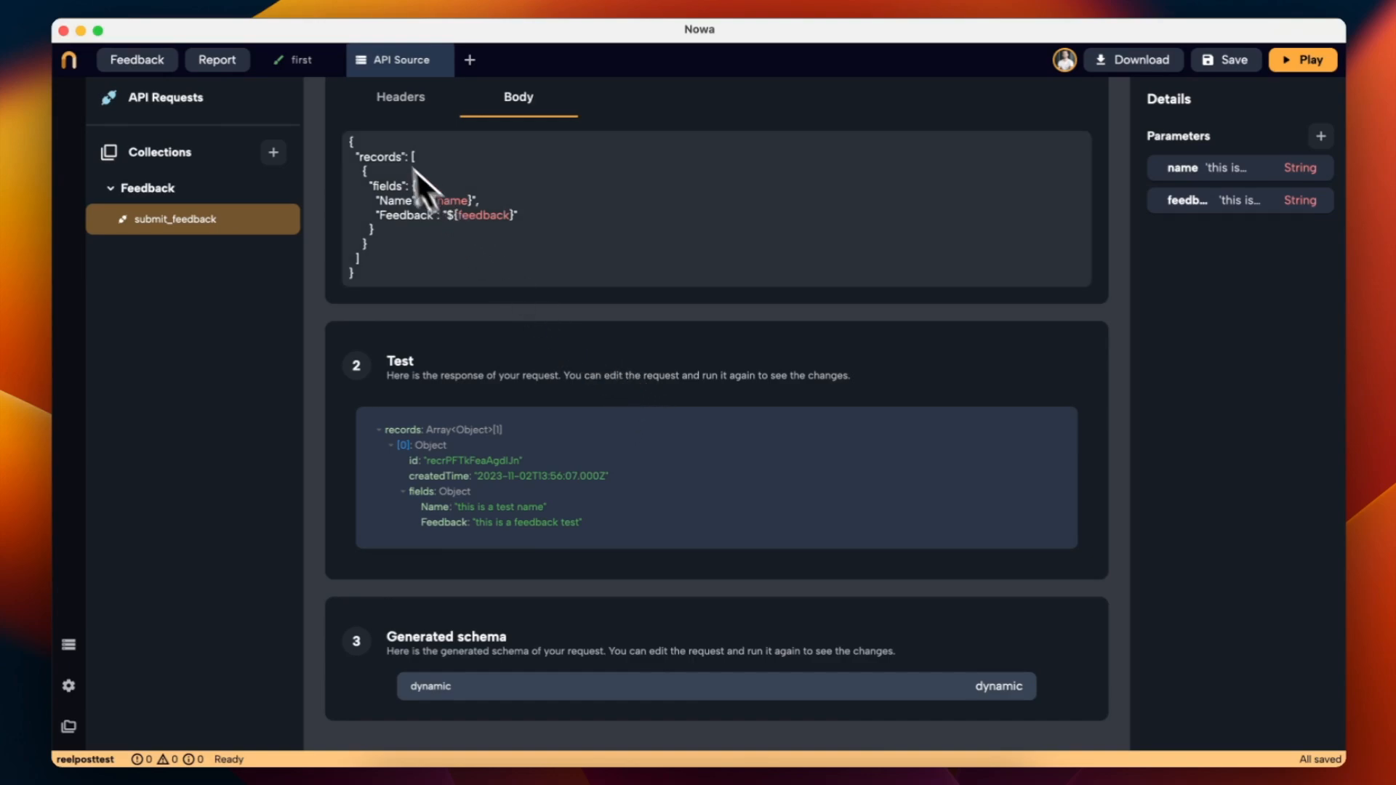
left_click(304, 66)
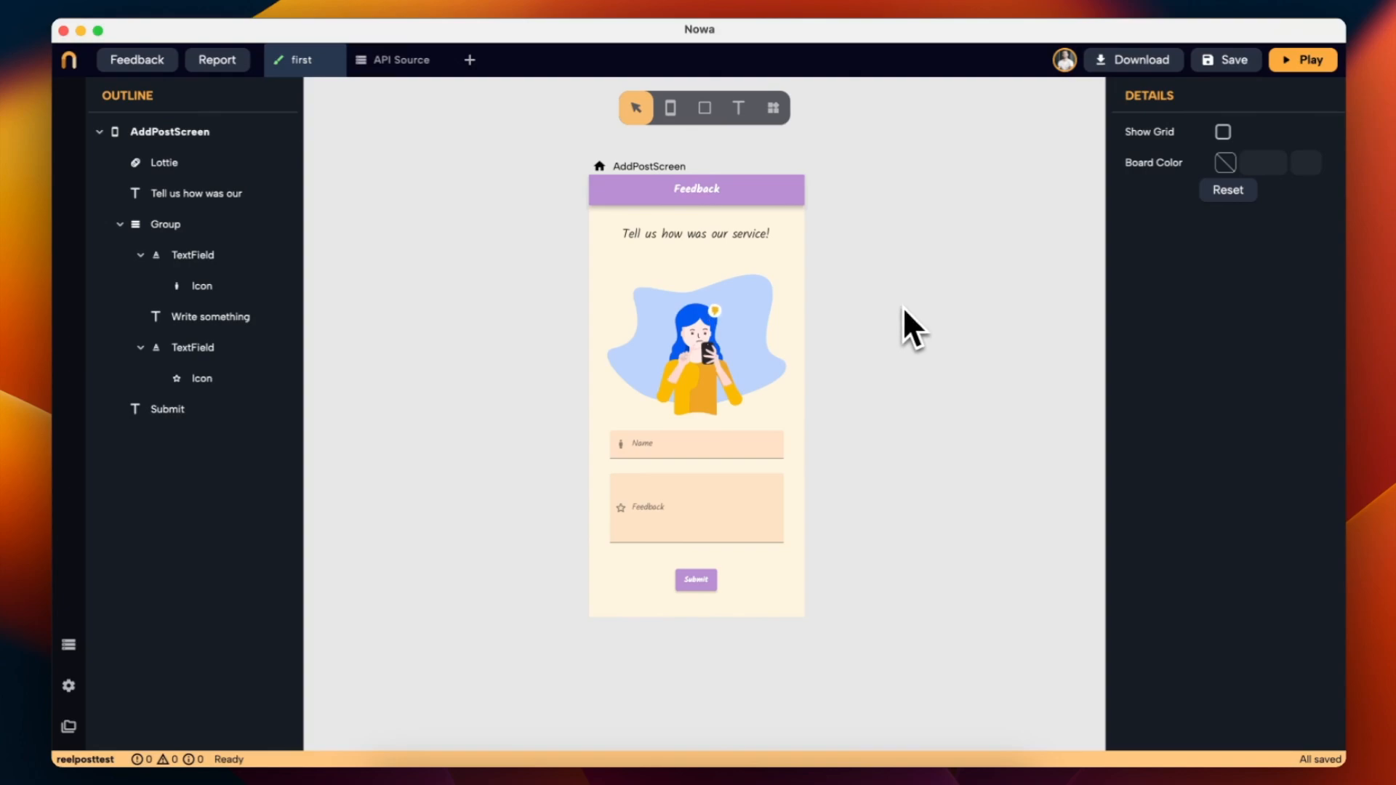
left_click(696, 580)
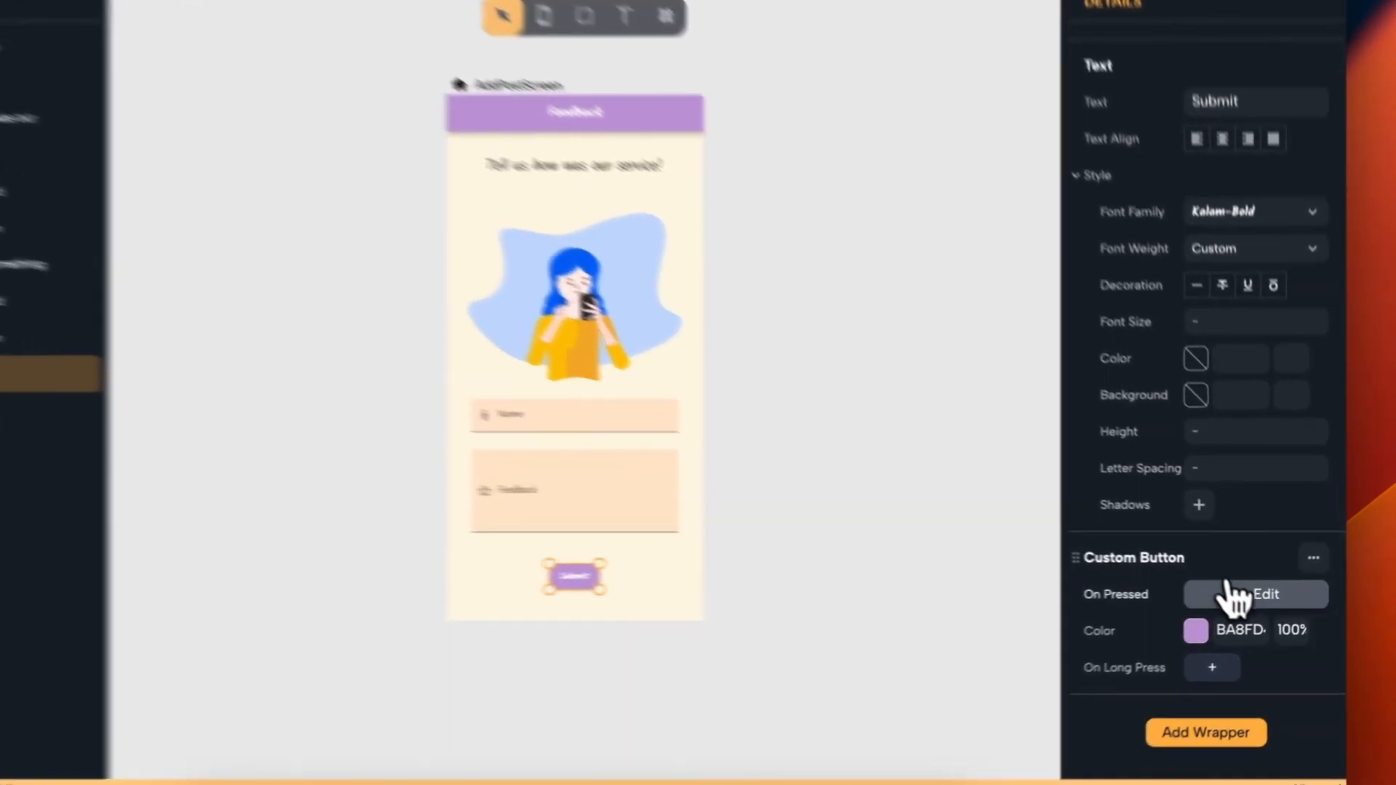
left_click(1269, 594)
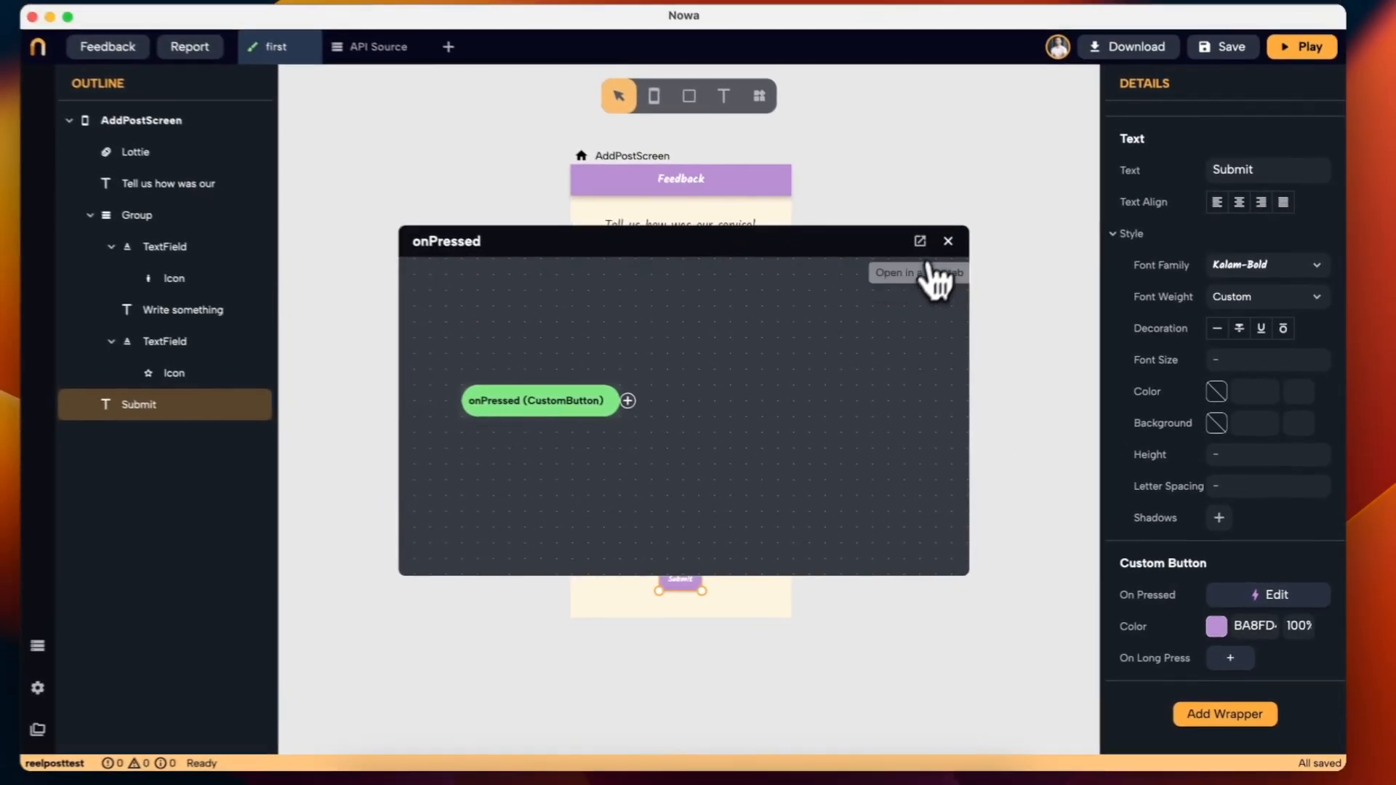
left_click(920, 241)
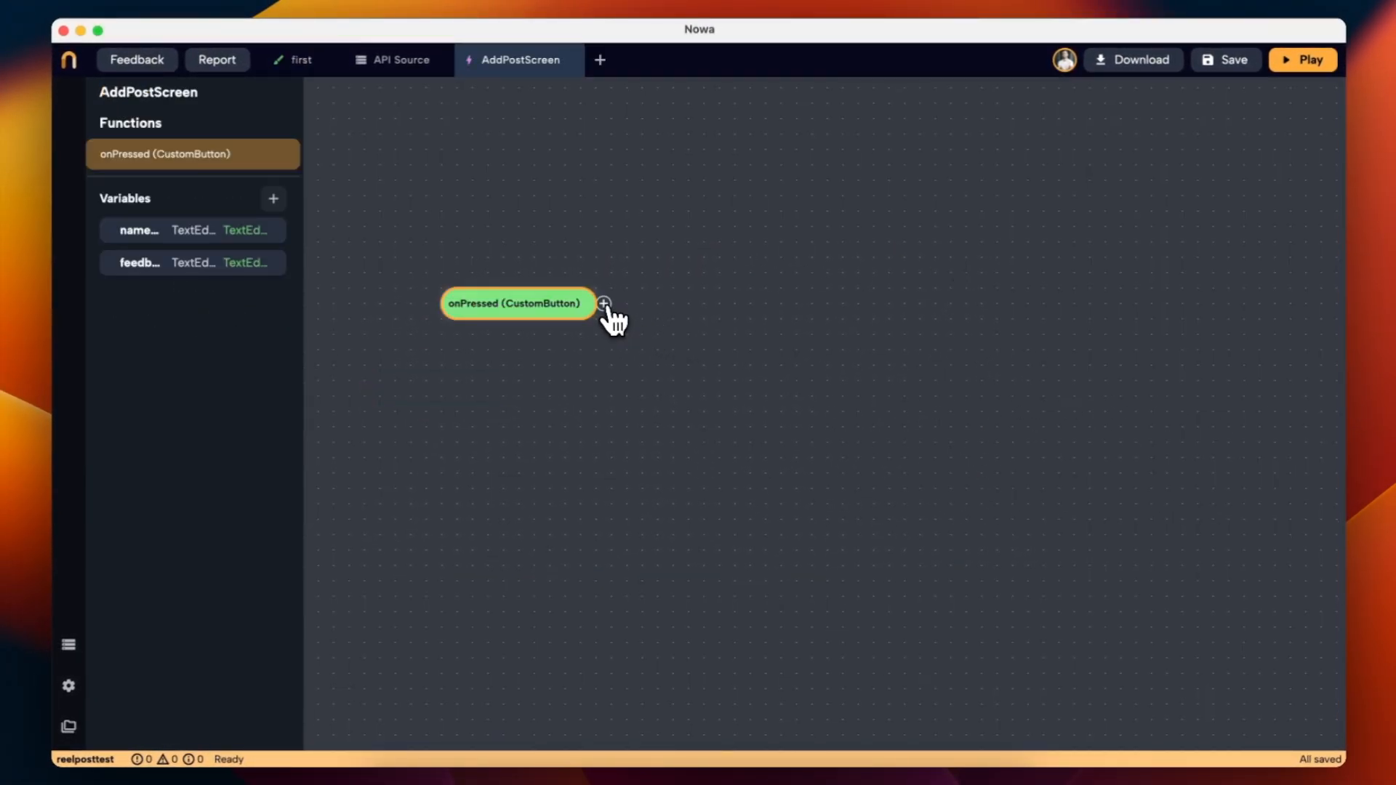
left_click(605, 304)
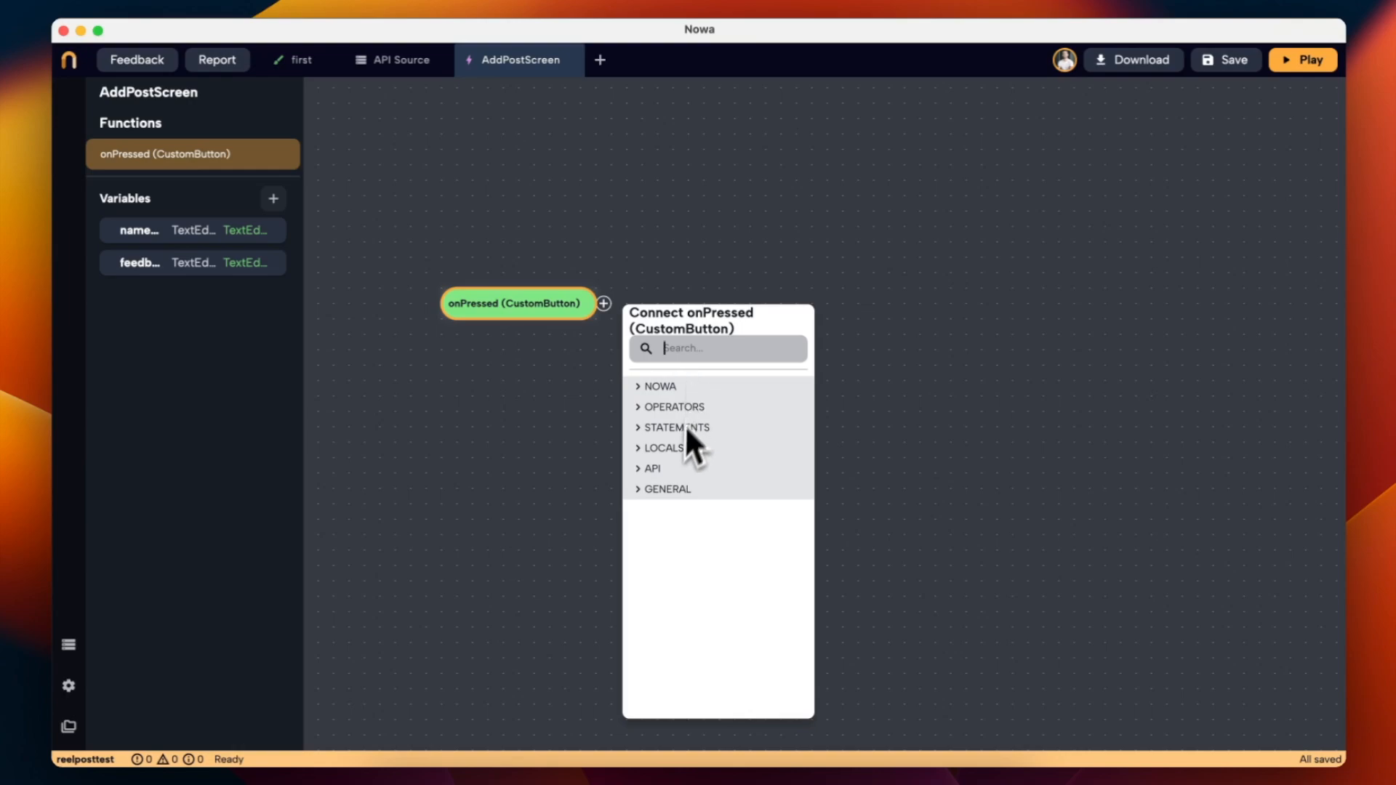
left_click(678, 498)
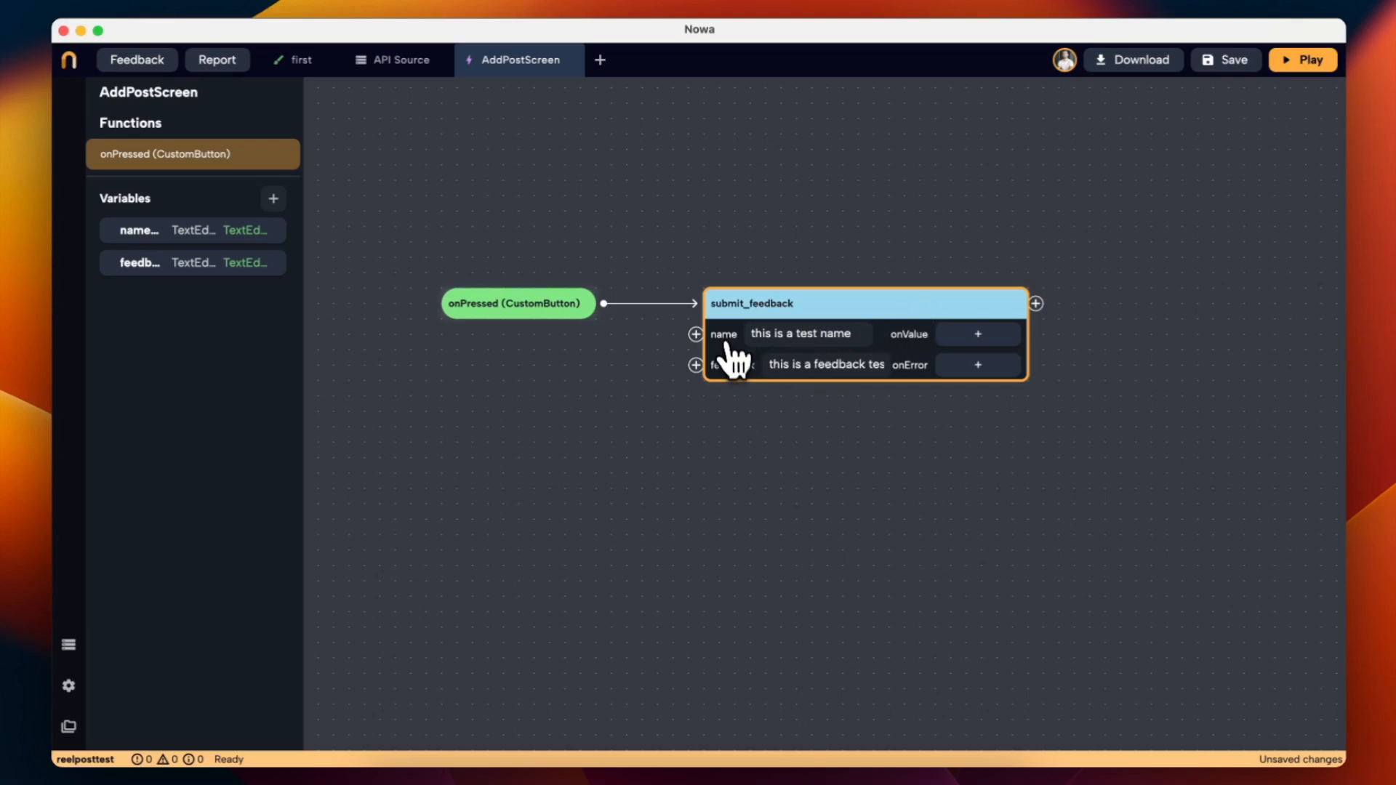
Examine which controllers are assigned to the Name and Feedback text fields on the feedback screen.
left_click(296, 60)
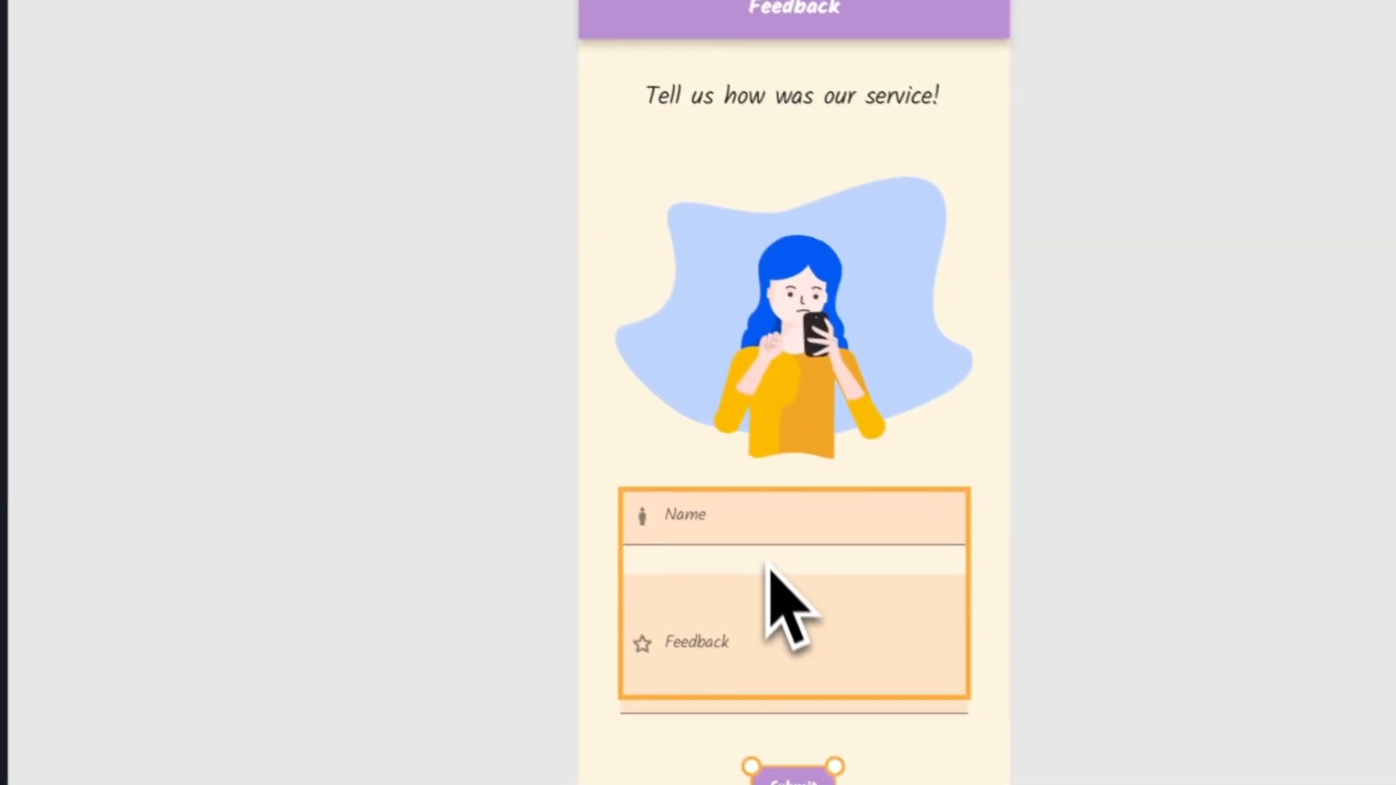
left_click(777, 528)
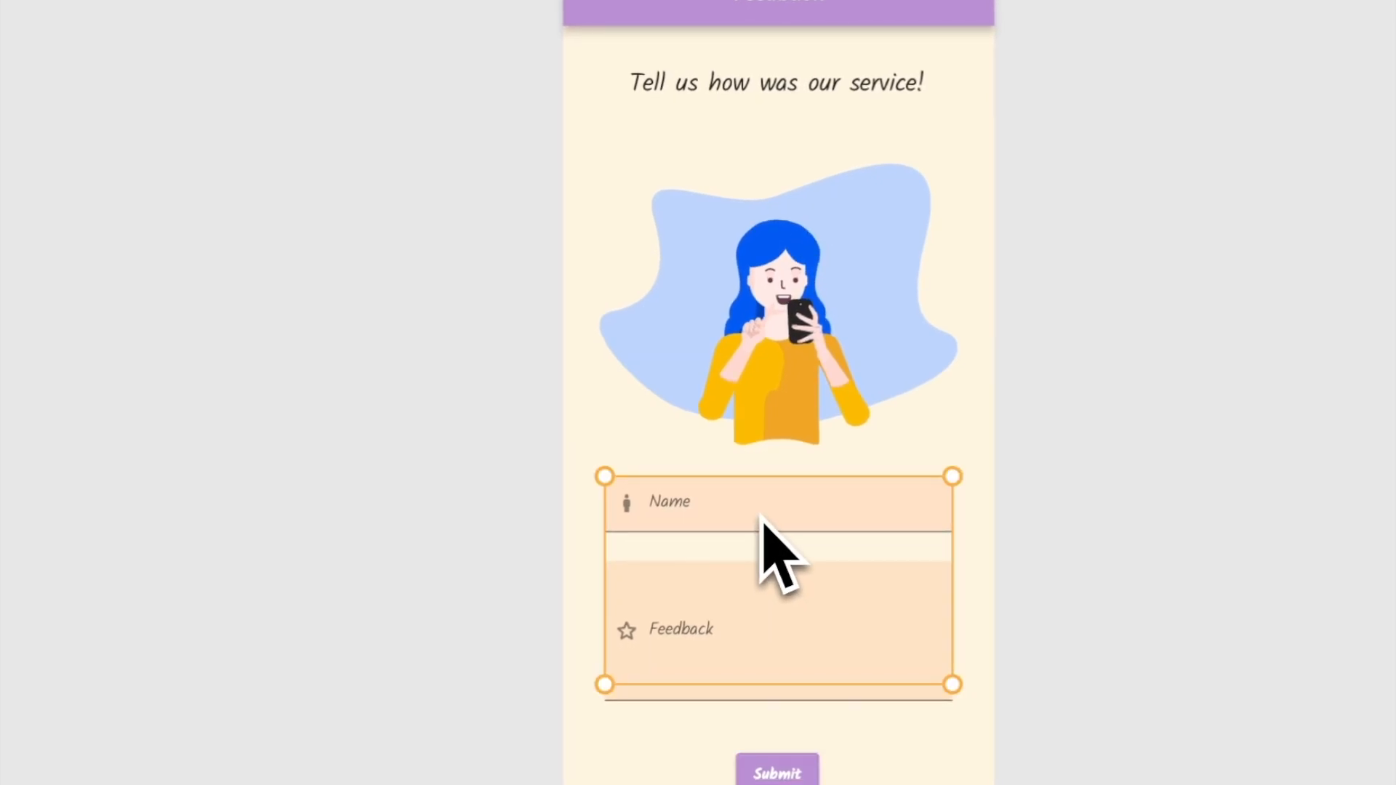
left_click(762, 518)
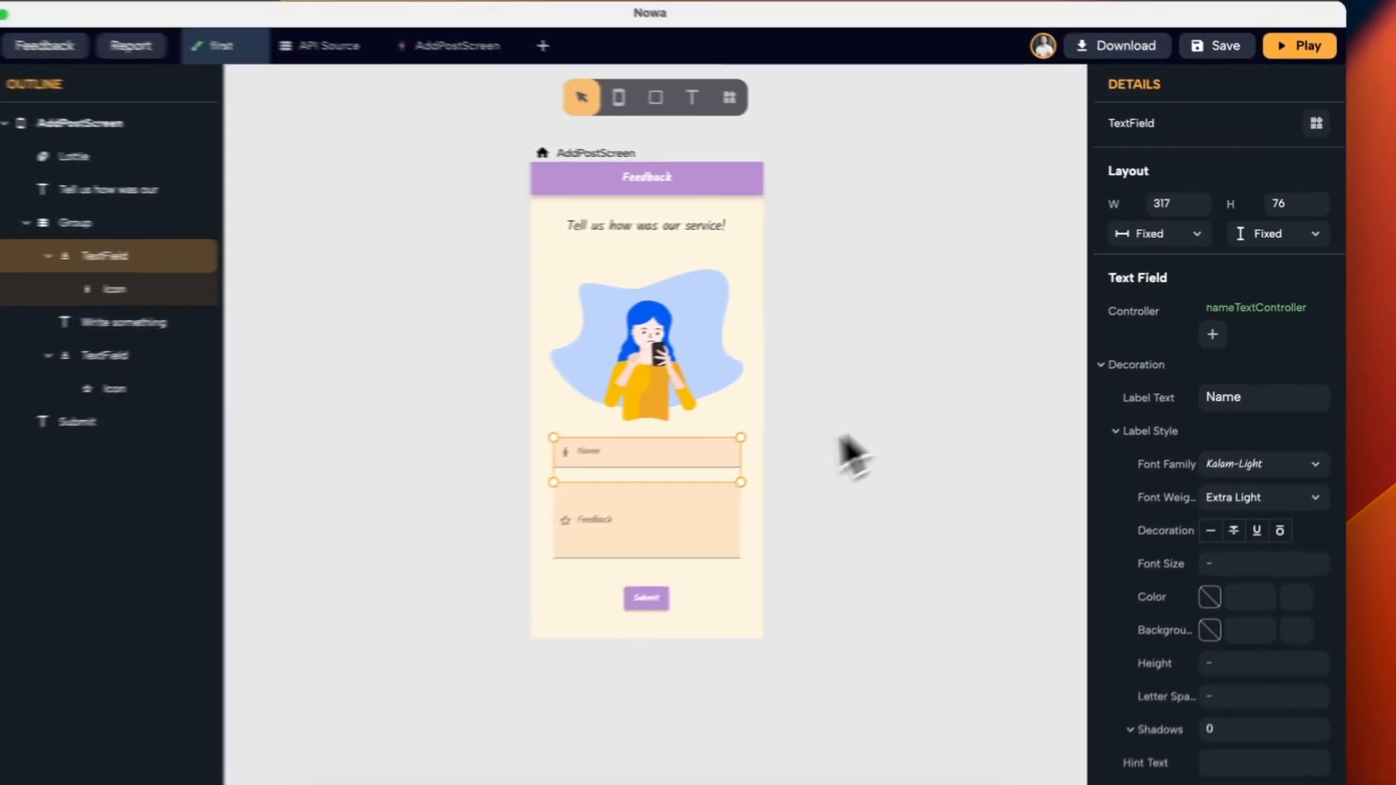
left_click(733, 519)
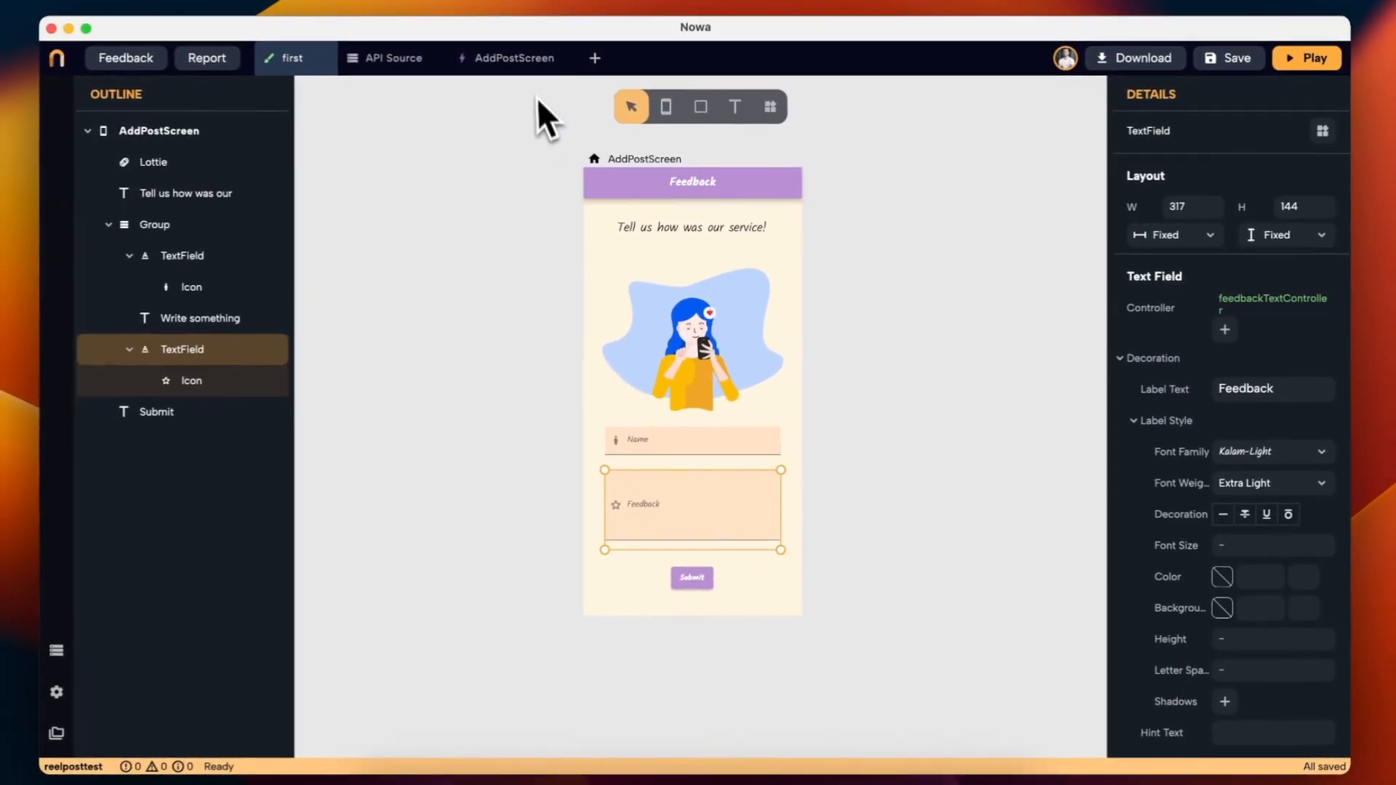
In the Submit button's onPressed circuit, add a Get nameTextController node and place it below the onPressed node.
left_click(529, 65)
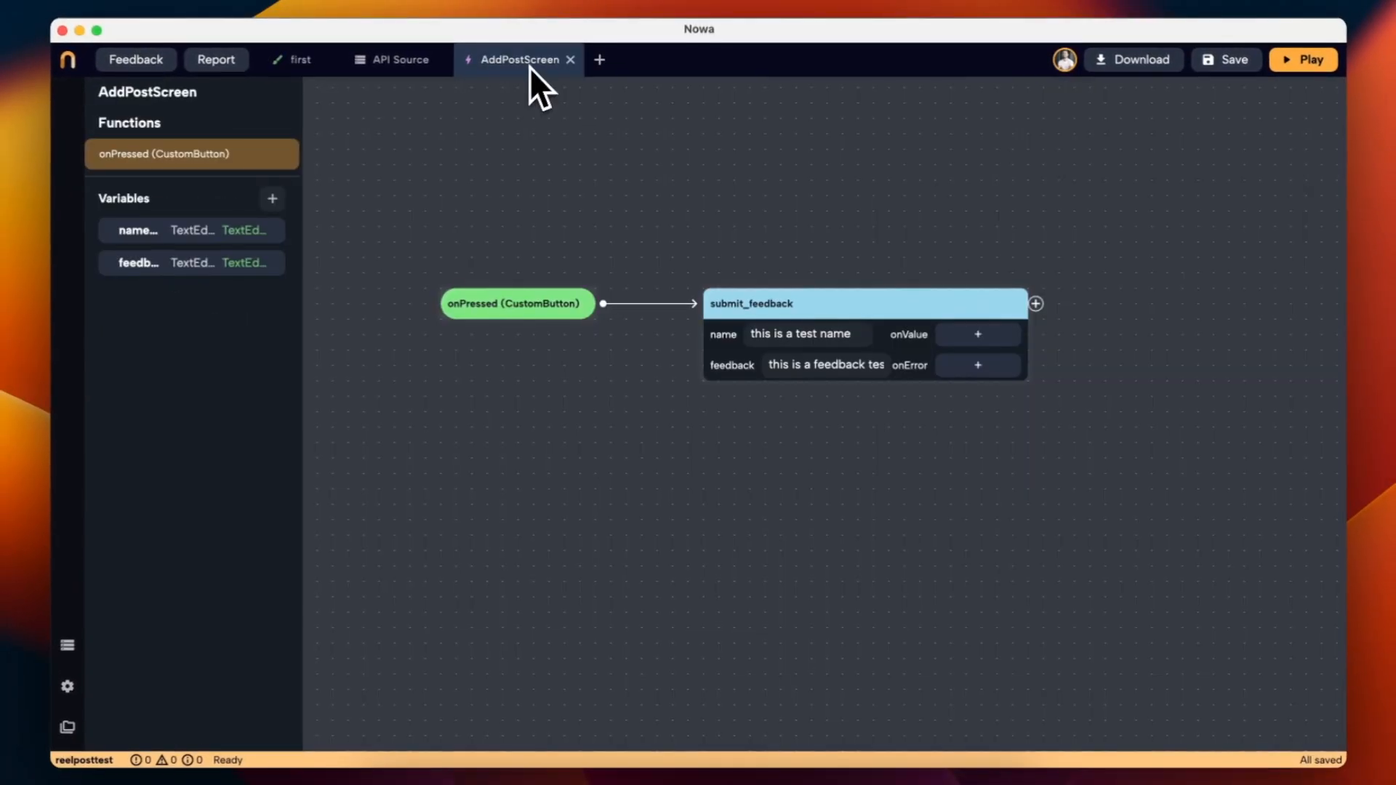
right_click(576, 358)
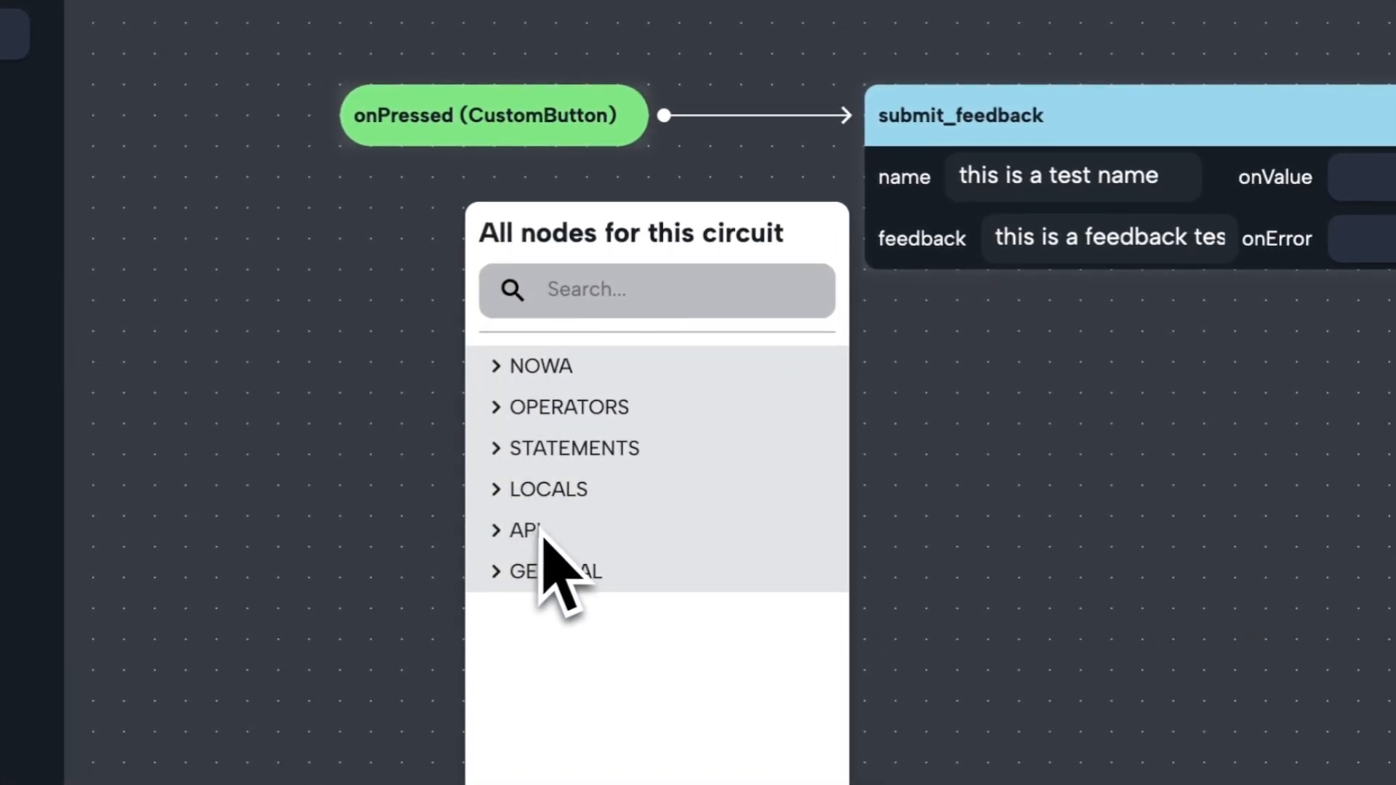
left_click(561, 502)
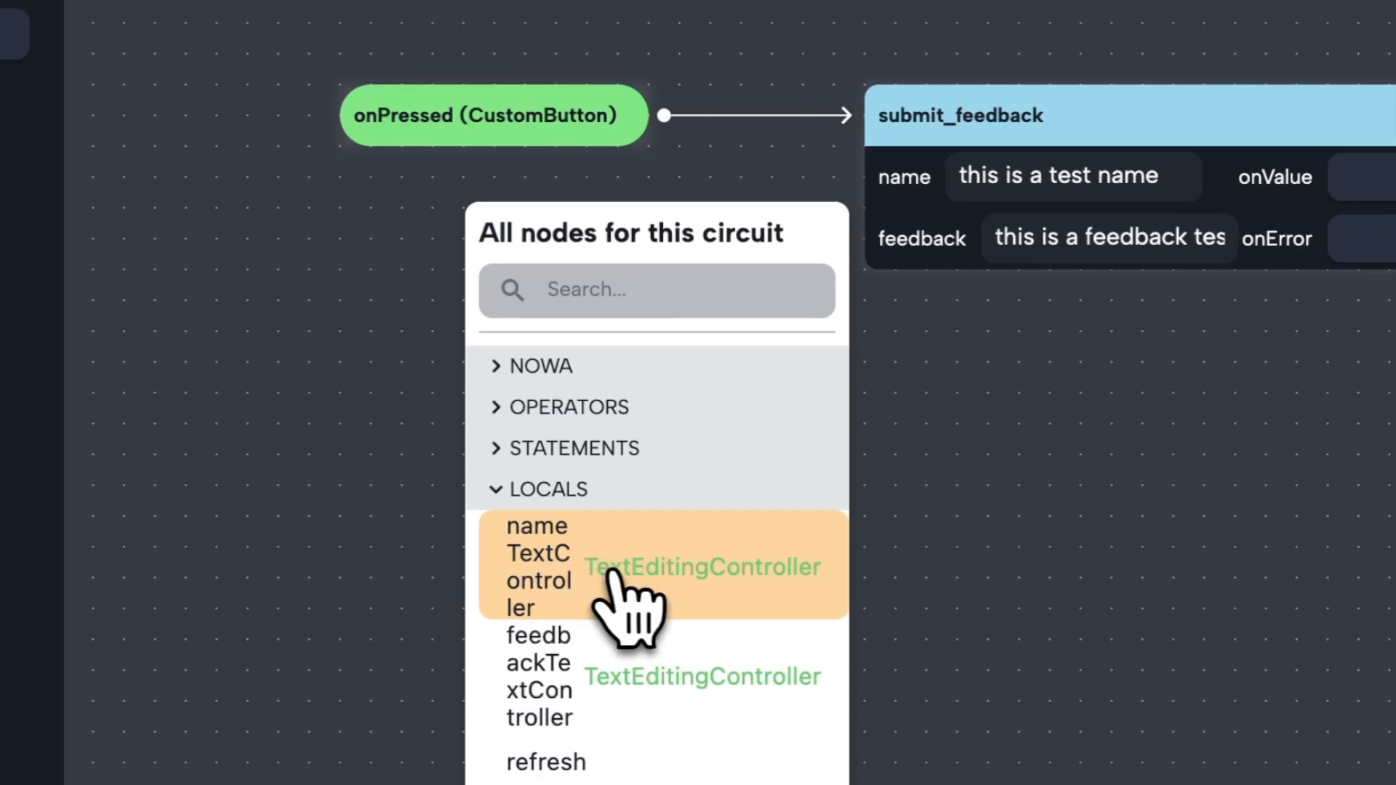
left_click(594, 559)
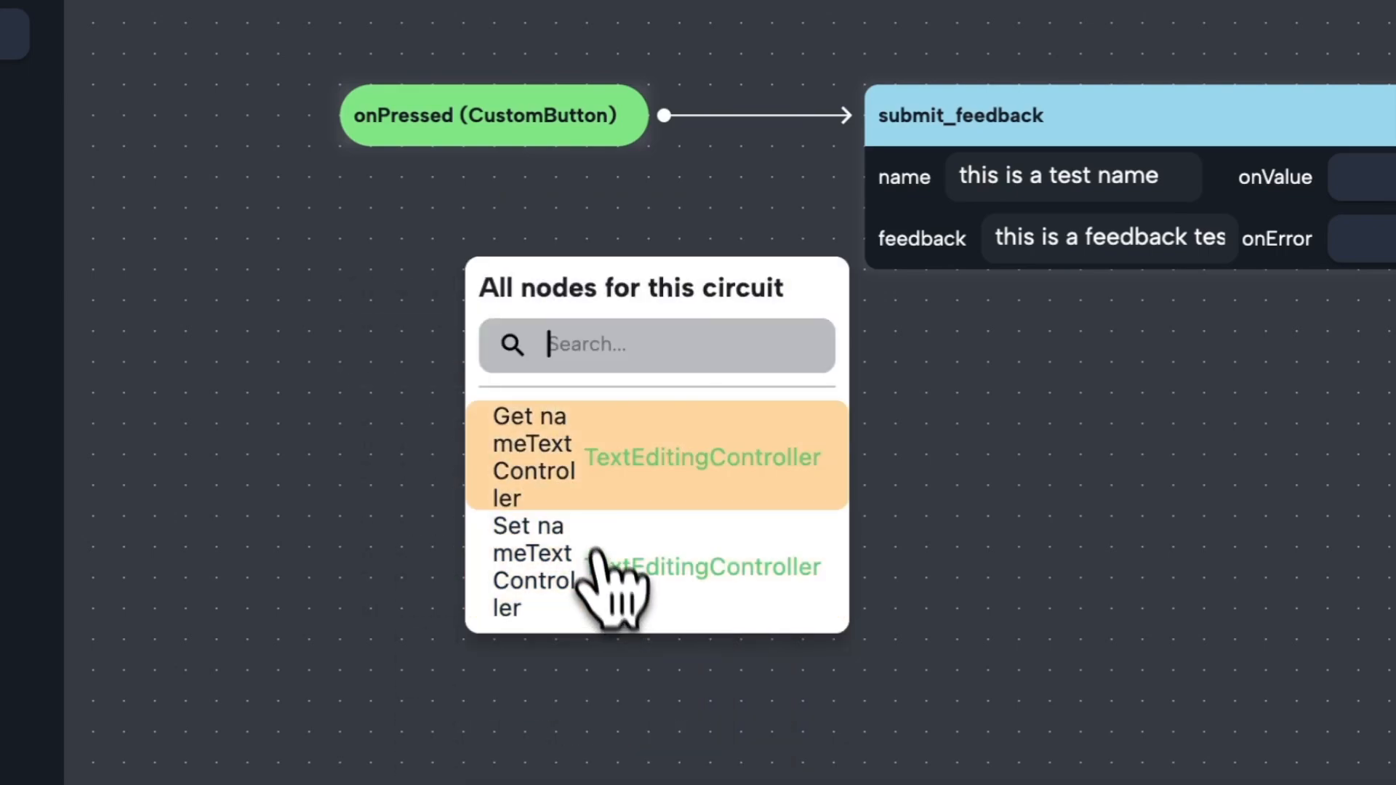
left_click(576, 469)
left_click_drag(568, 314, 421, 351)
Get the text property of nameTextController and connect it to the name parameter of submit_feedback.
left_click(568, 334)
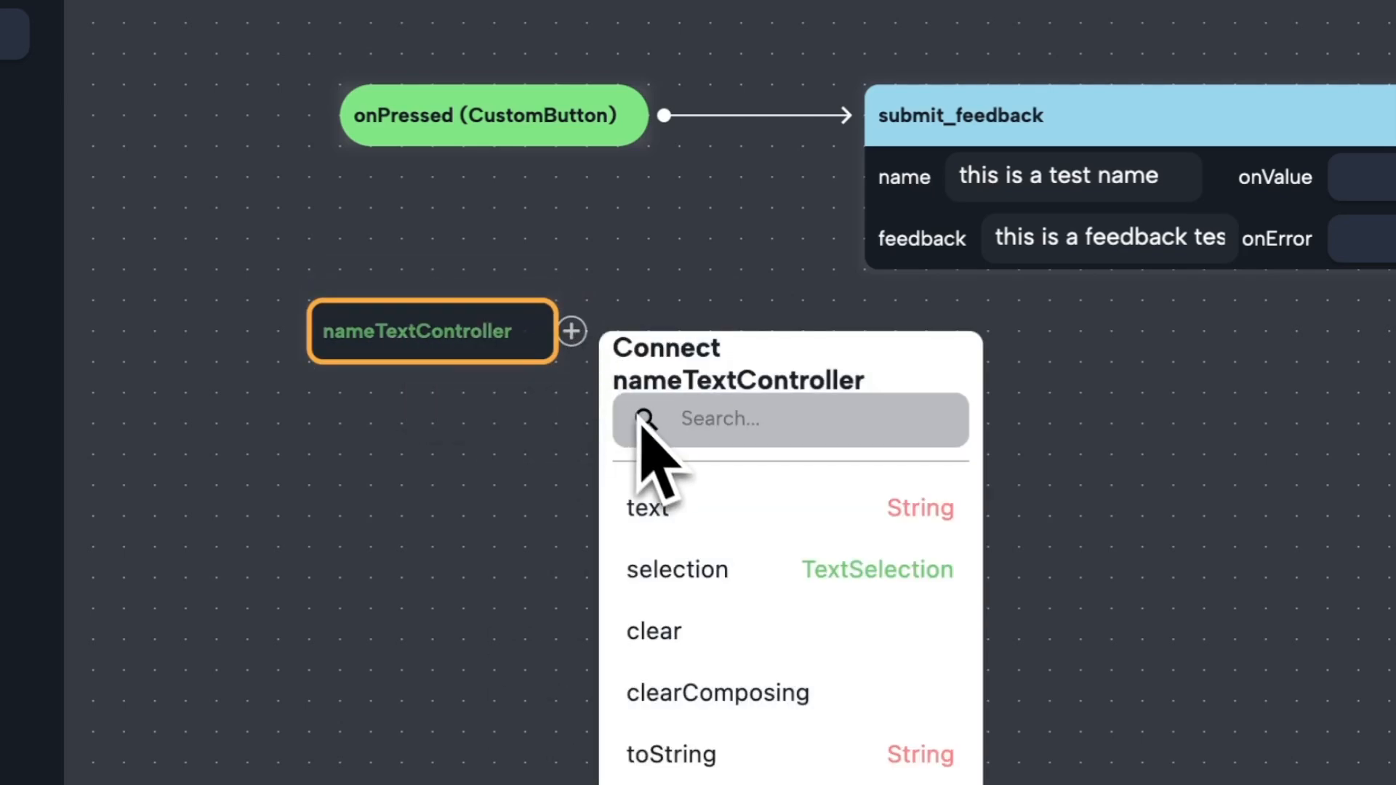
left_click(676, 508)
left_click_drag(465, 358, 724, 251)
left_click_drag(1305, 346, 999, 325)
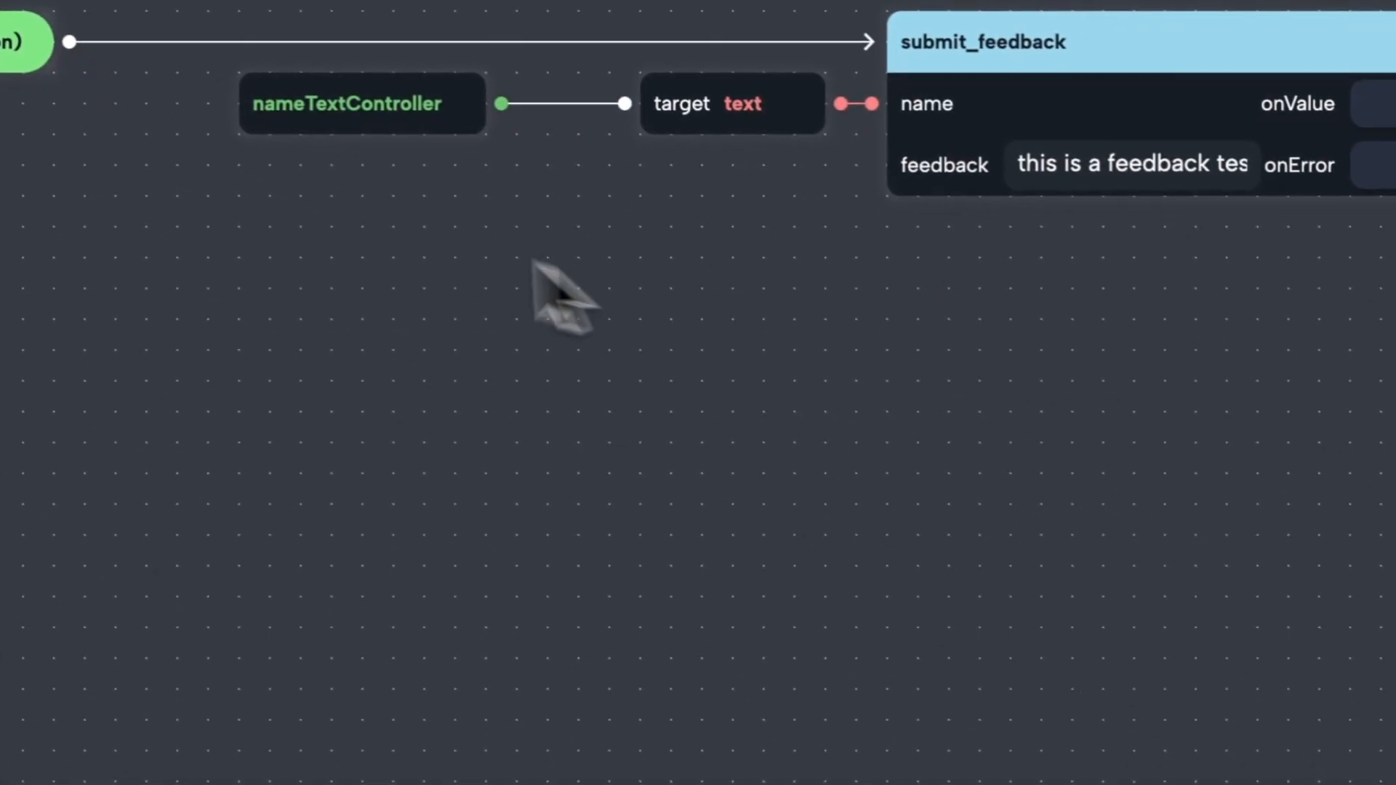
Add a Get feedbackTextController node to the circuit below the nameTextController node.
right_click(701, 346)
left_click(485, 427)
left_click(490, 393)
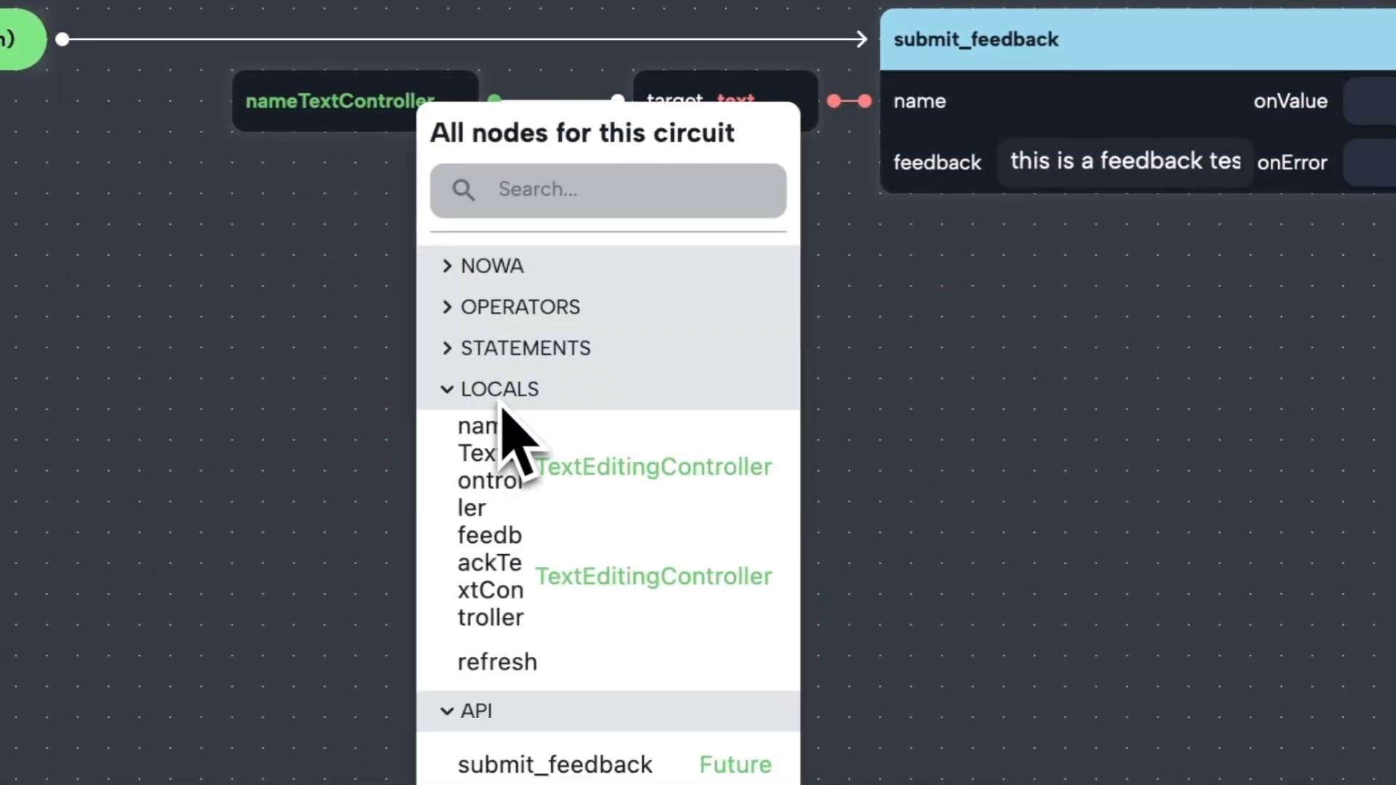
left_click(509, 604)
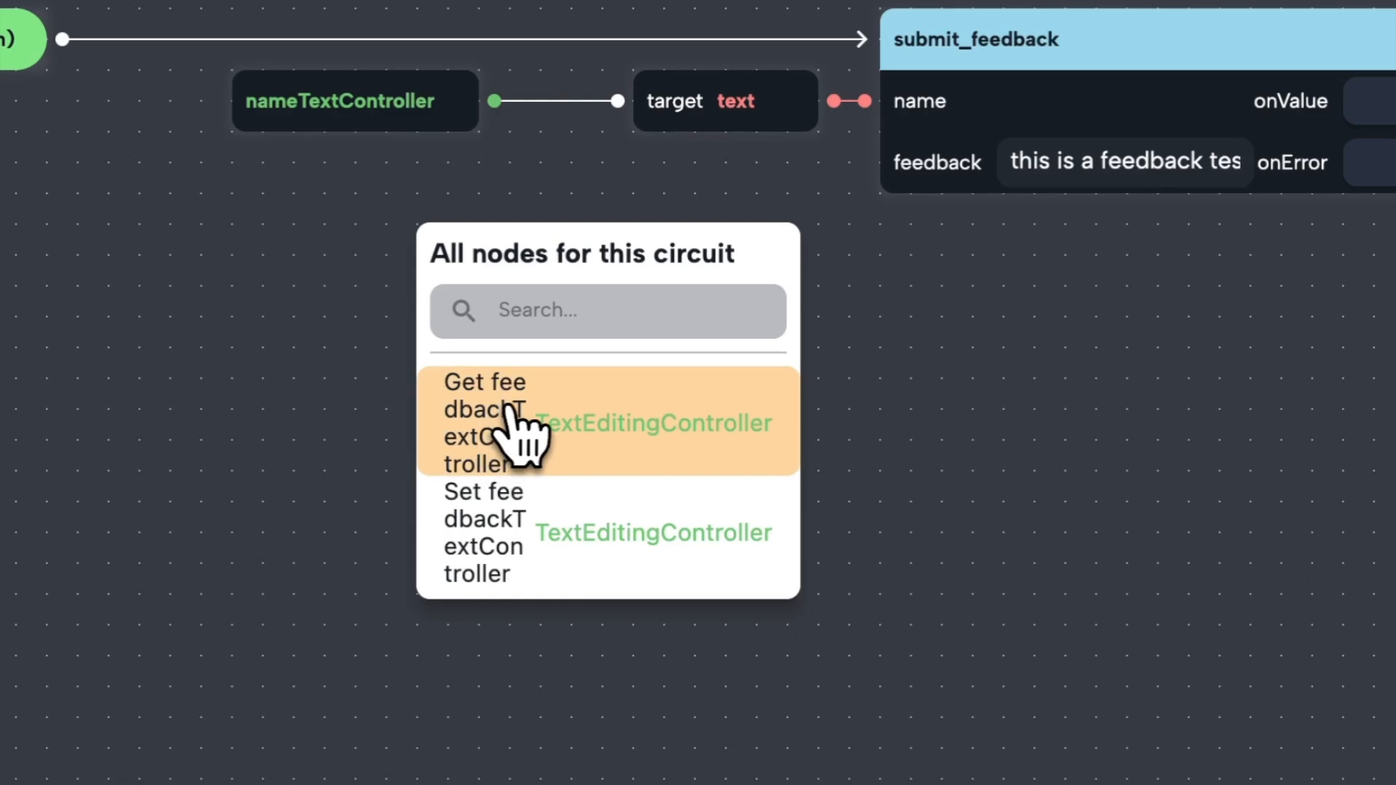
left_click(502, 407)
Get the text property of feedbackTextController and connect it to the feedback parameter of submit_feedback.
left_click(710, 253)
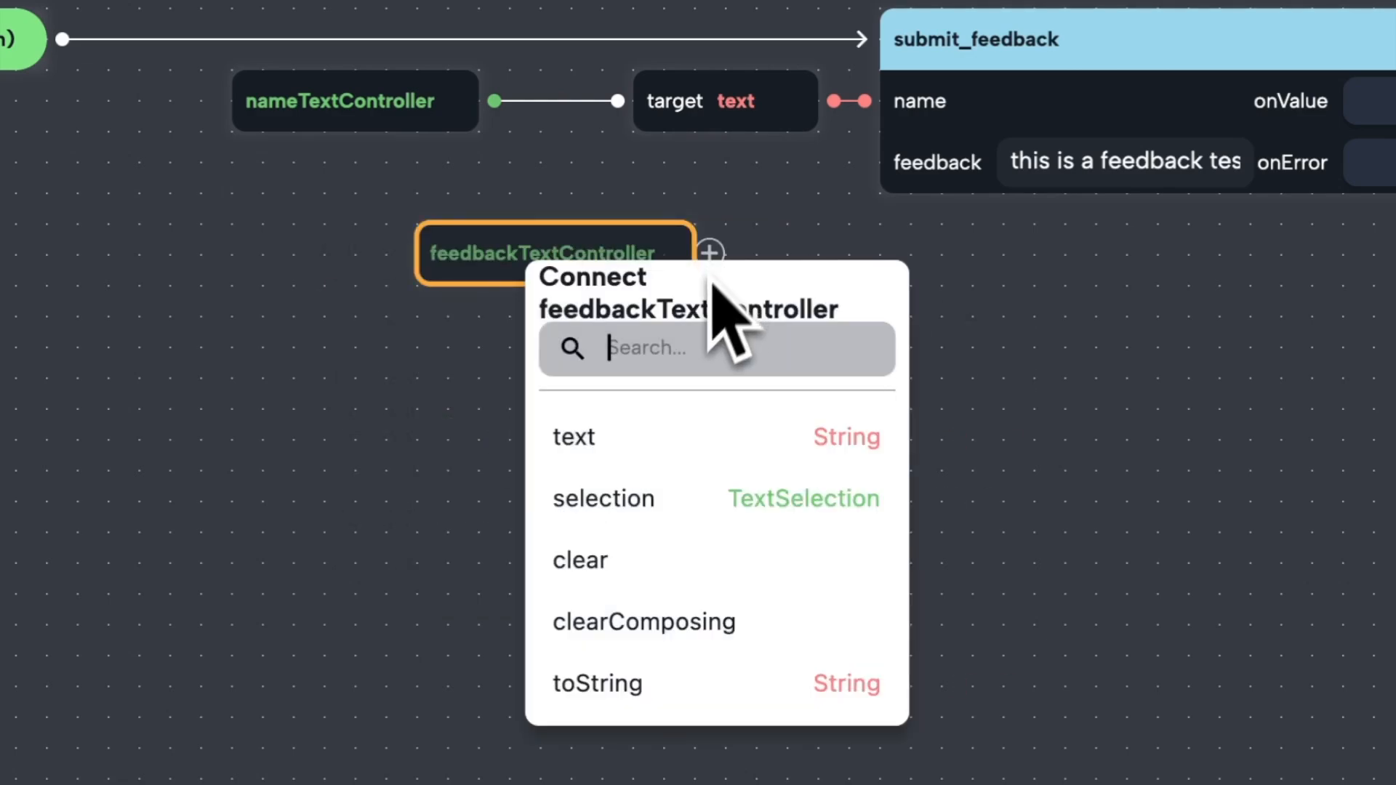
left_click(623, 436)
left_click_drag(575, 276, 774, 218)
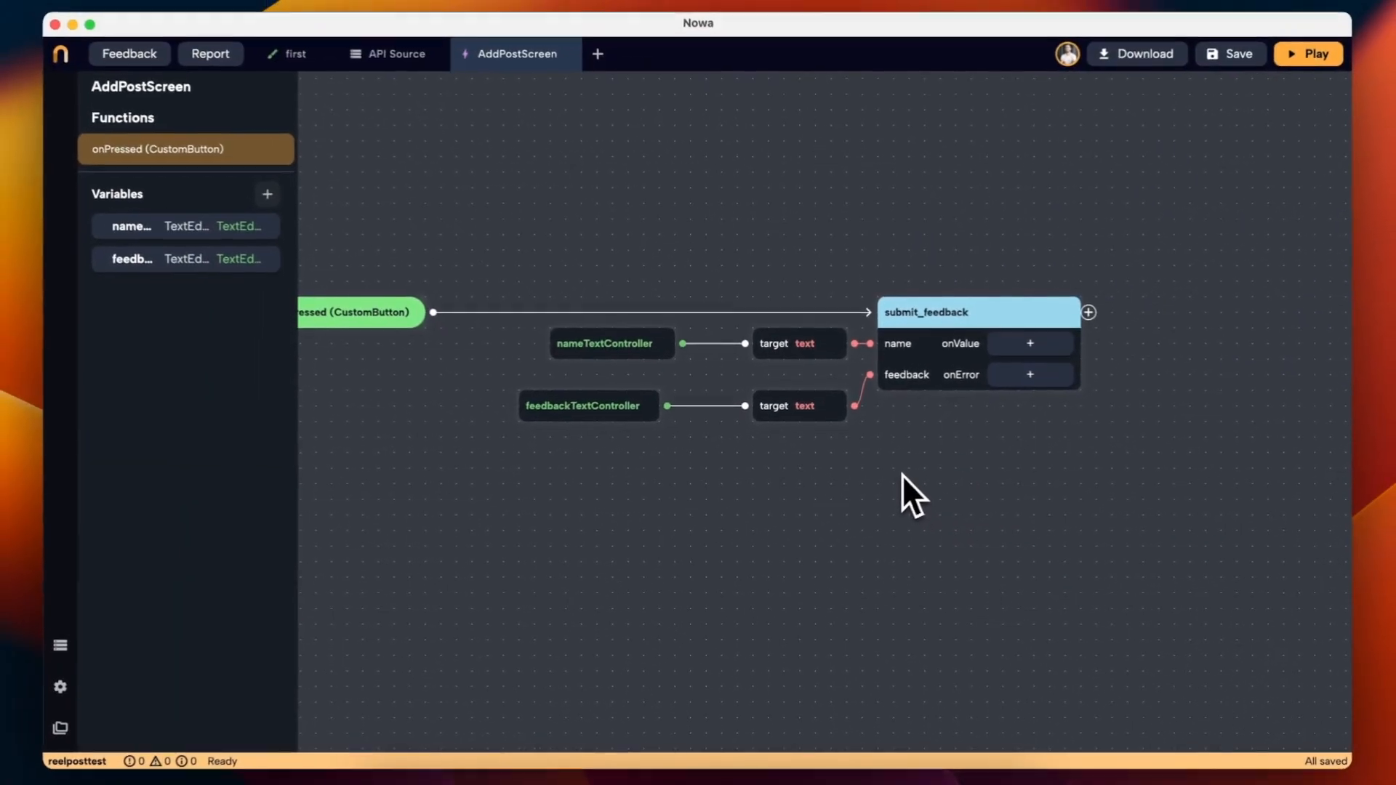
Play the app from the first screen design and enter a first name and the feedback "I didn't like the pasta, it was cold".
left_click(303, 61)
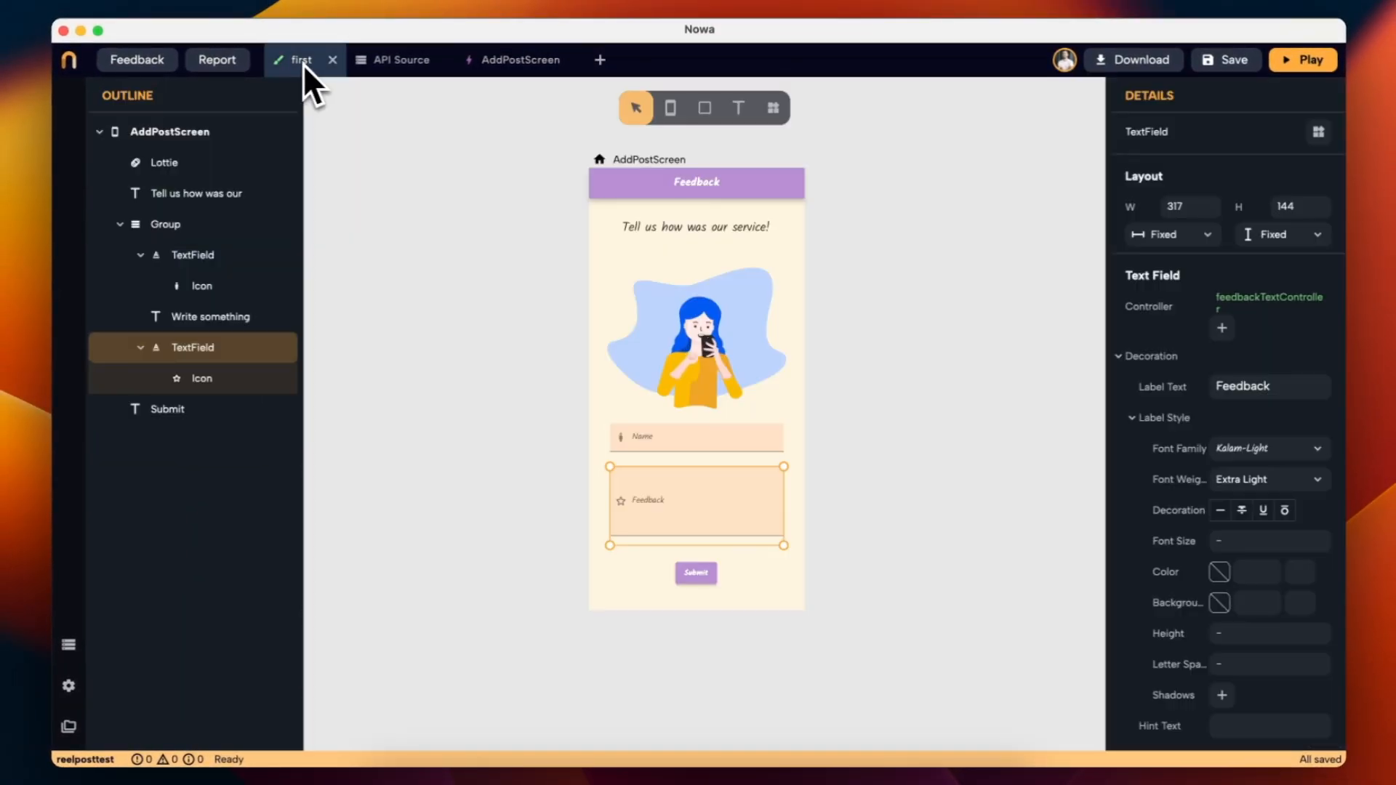
left_click(1302, 66)
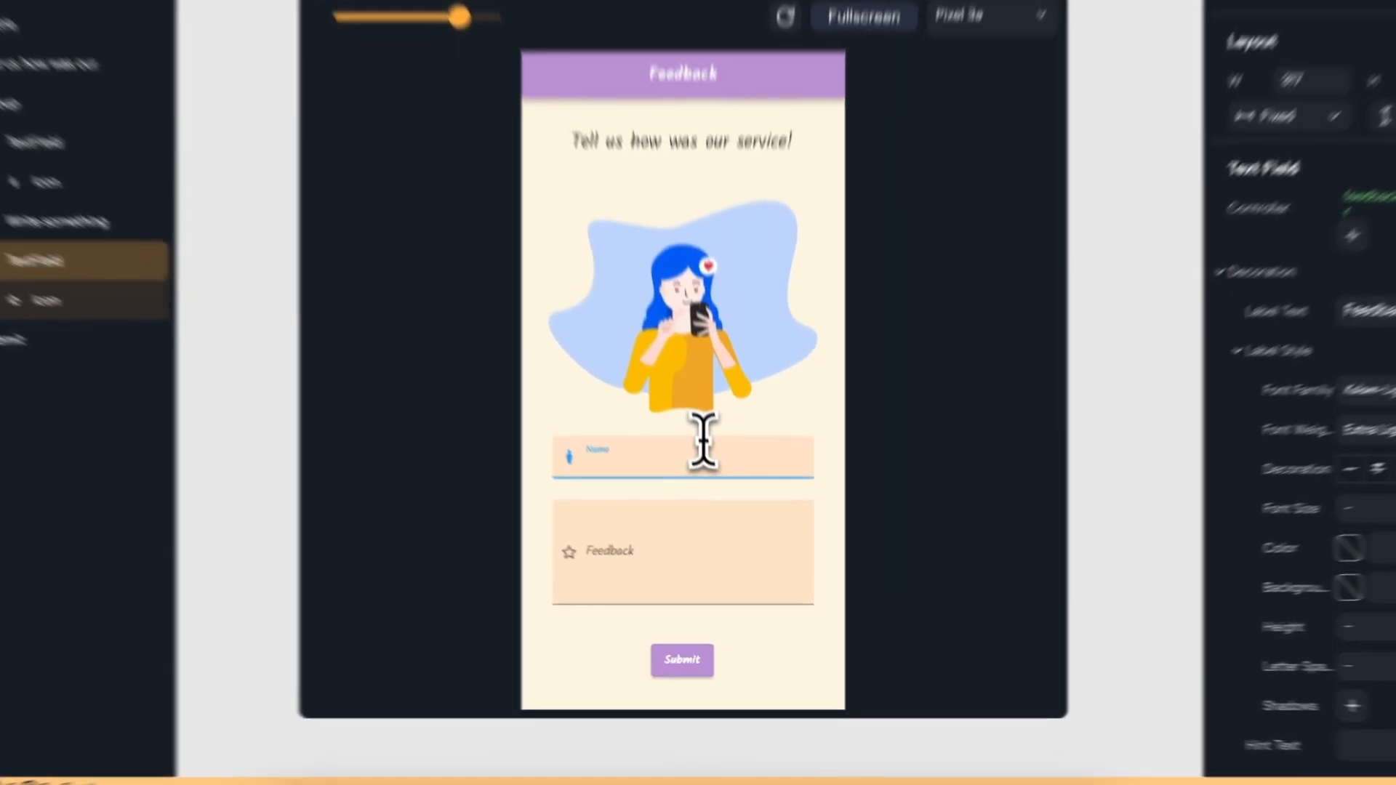
type("Anas")
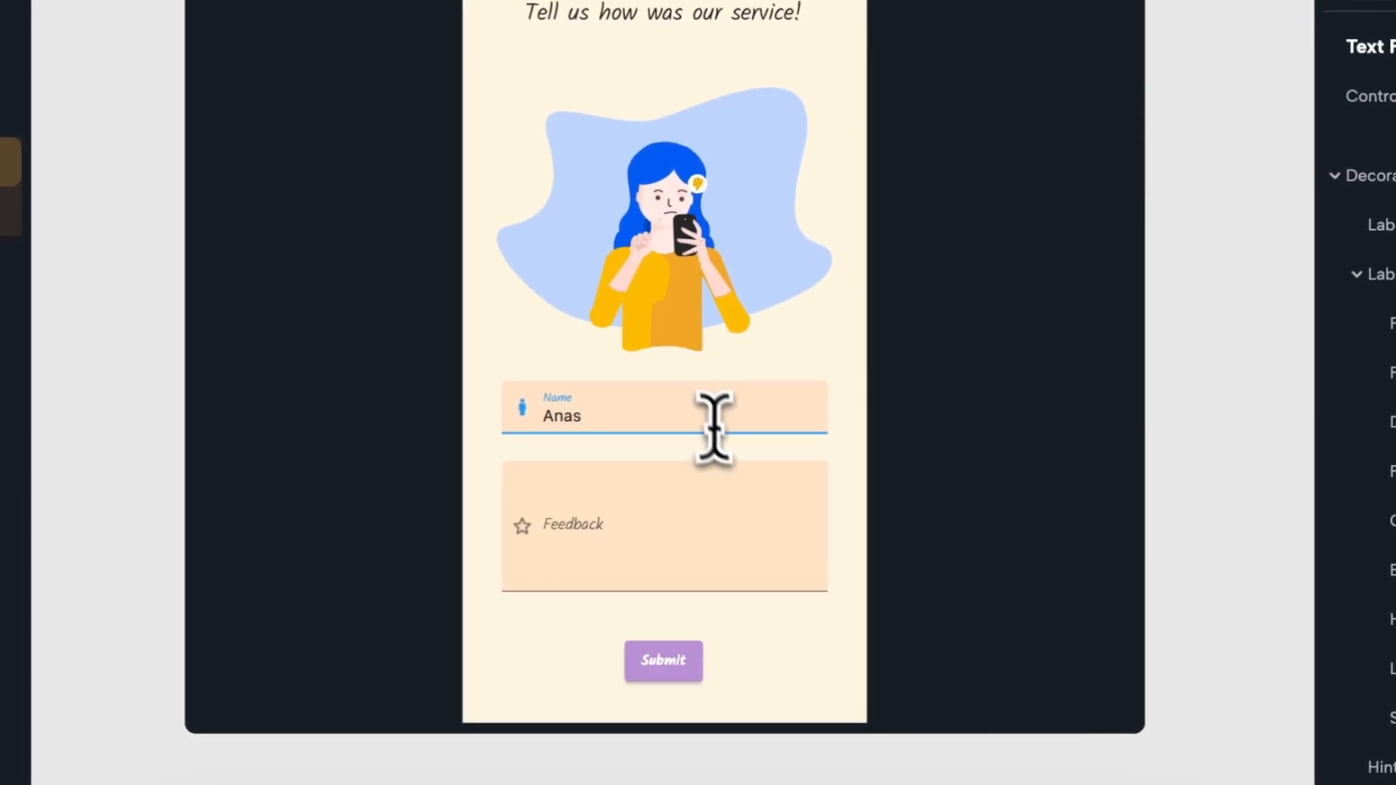
left_click(700, 493)
type("I didn't l")
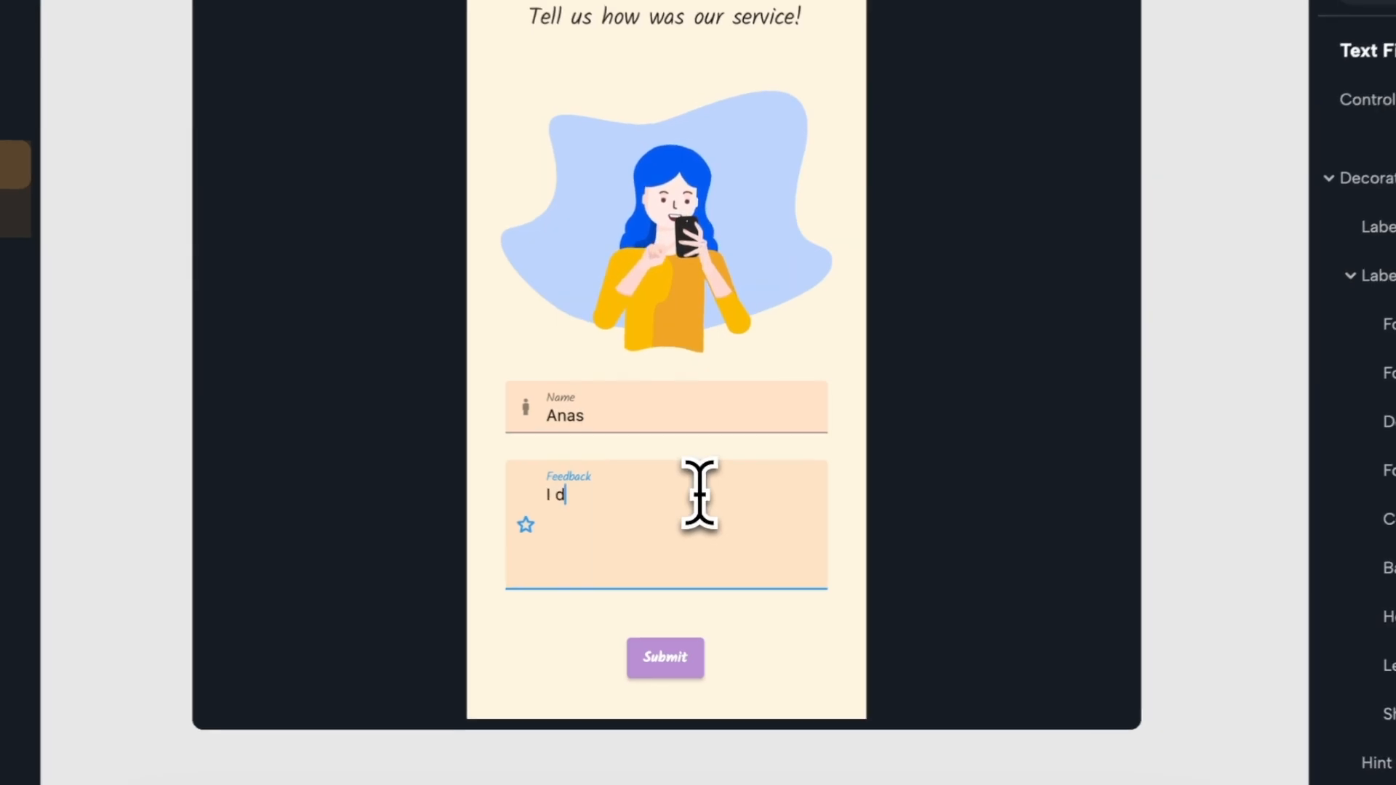
type("ike the pasta, it was cold")
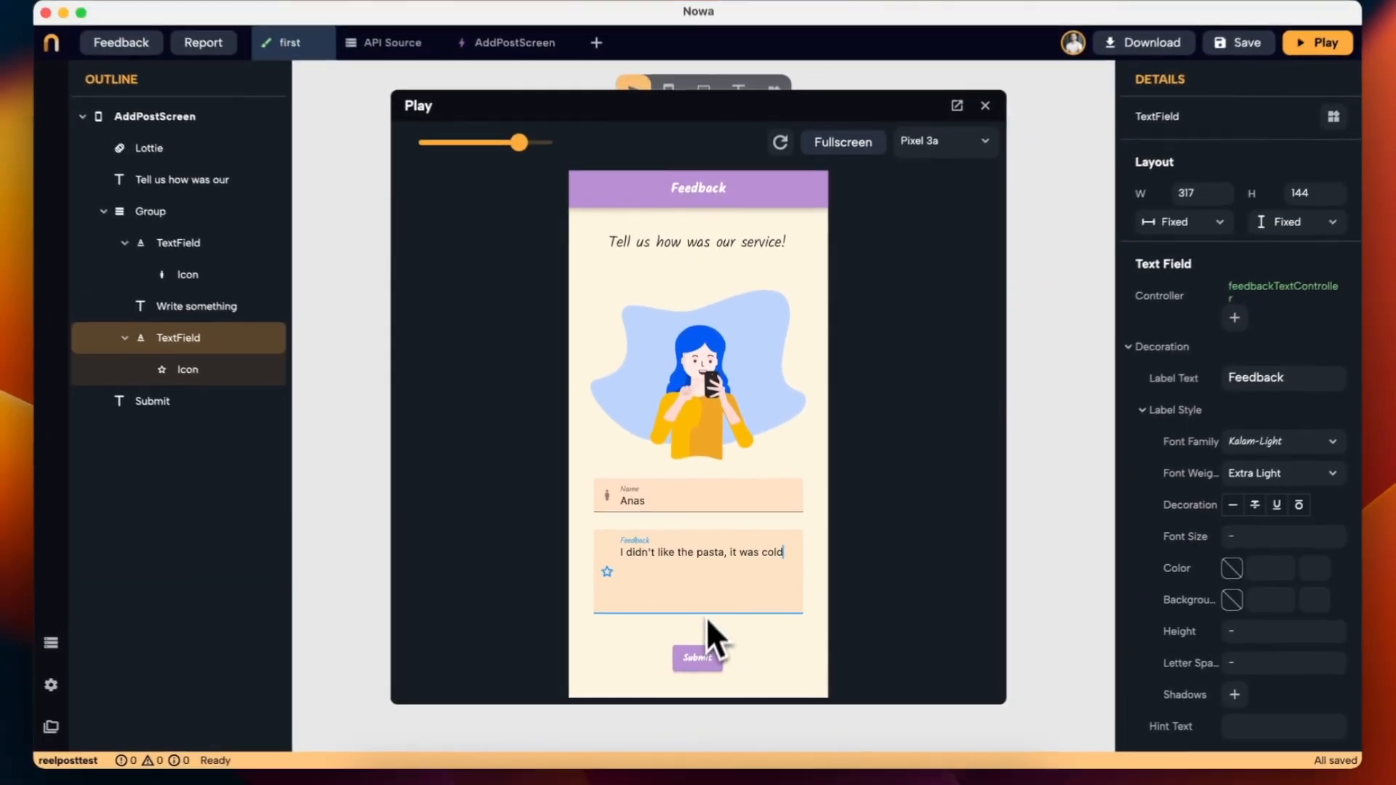
Submit the feedback form and switch to Airtable in Google Chrome to check the Feedback table for the new record.
left_click(665, 605)
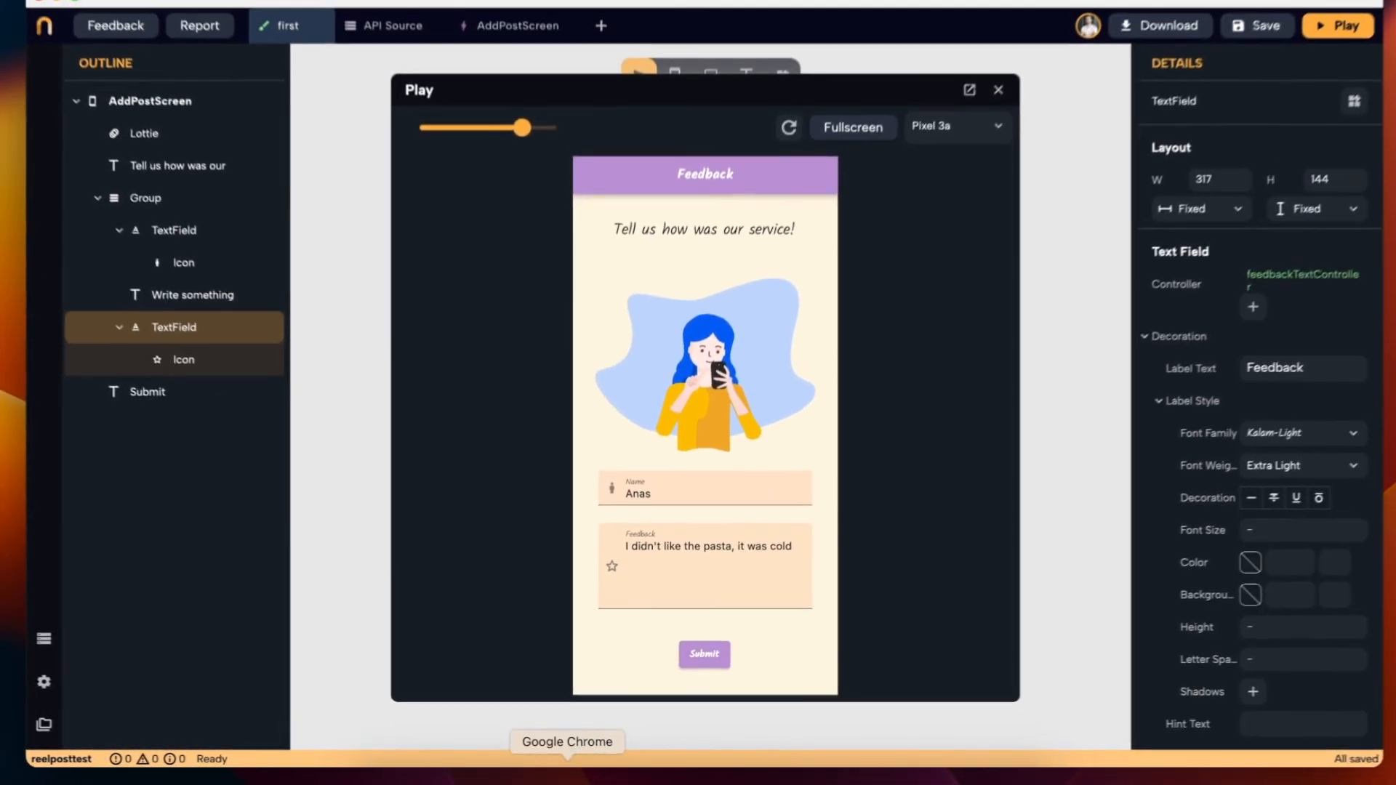
left_click(572, 775)
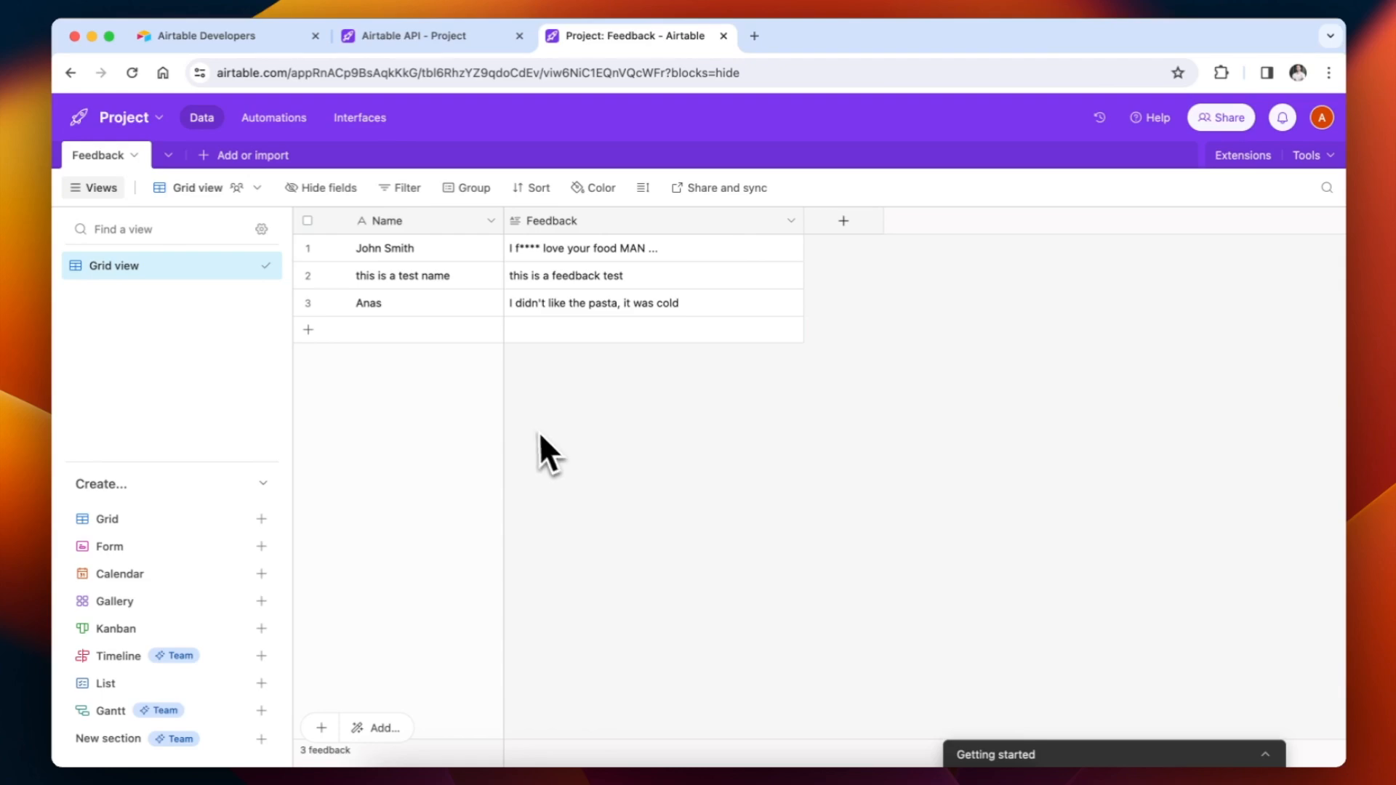